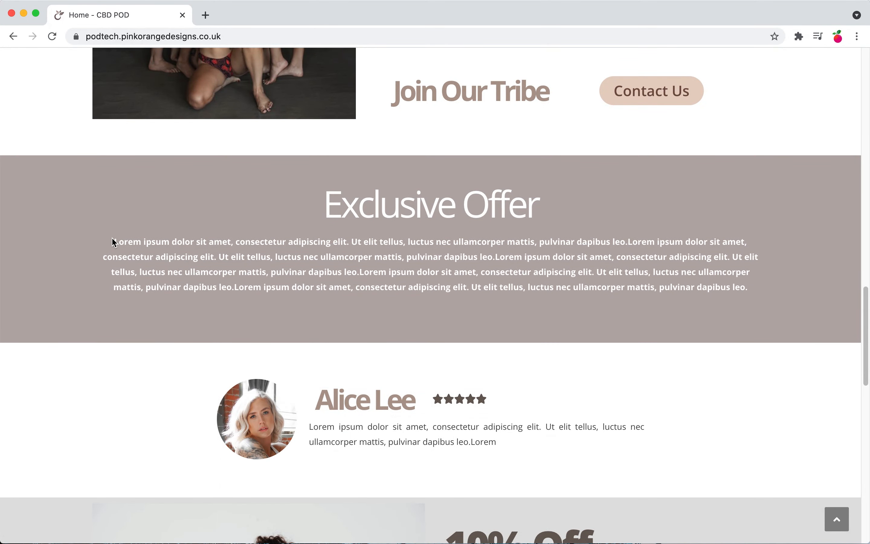
Step: Browse the homepage's Exclusive Offer section and surrounding content
left_click_drag(114, 239, 661, 315)
scroll(677, 310, "down", 2)
scroll(664, 325, "down", 3)
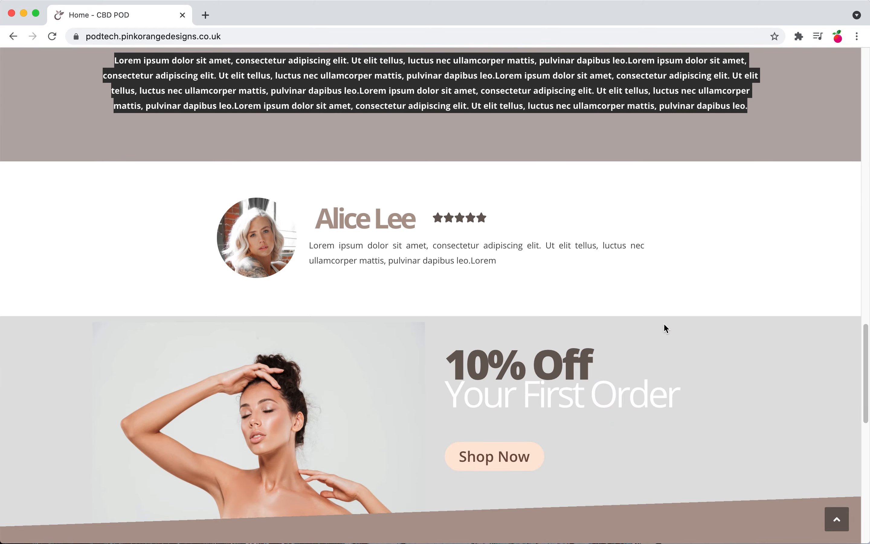
scroll(663, 325, "up", 5)
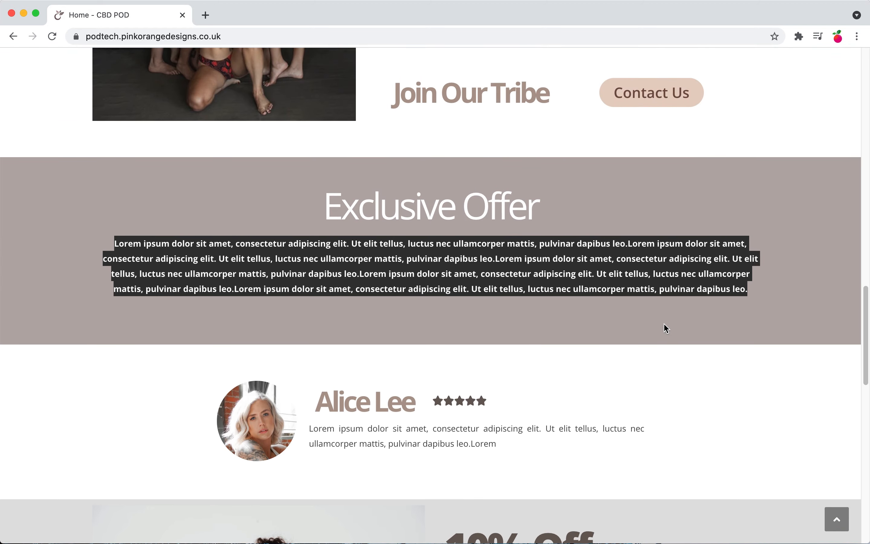
scroll(665, 325, "up", 20)
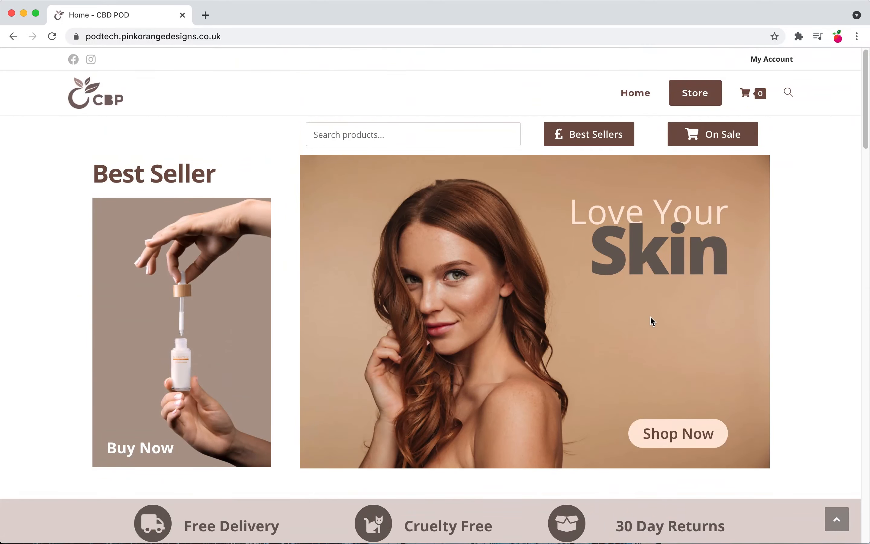
Step: Open the site's WordPress admin by adding /wp-admin to the address
left_click(251, 36)
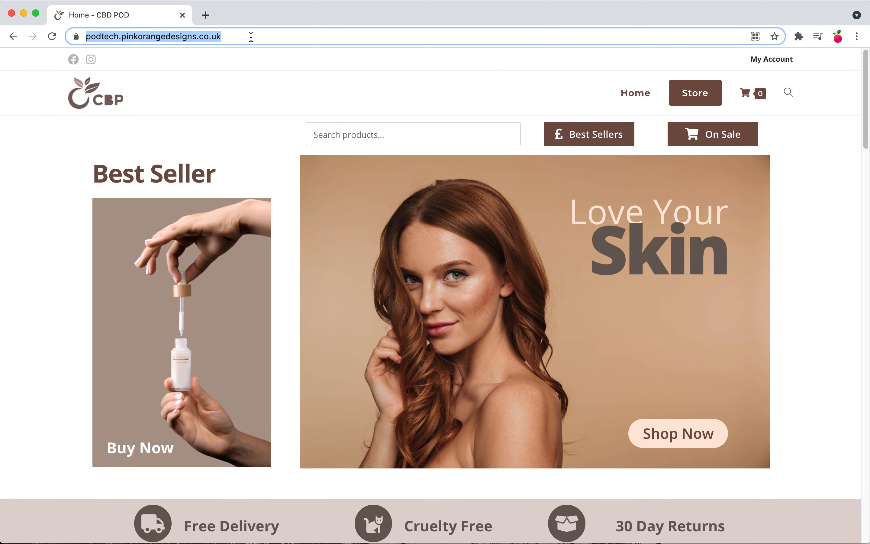
left_click(251, 36)
type("/wp-admin")
key("Return")
left_click(496, 305)
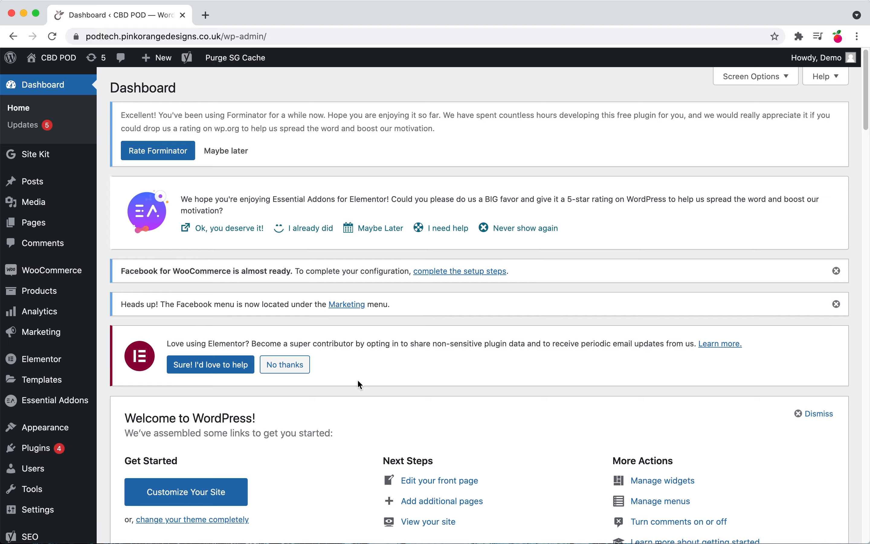
Step: Hide all first-row dashboard widgets, from OceanWP Overview to Site Kit Summary, in Screen Options
scroll(376, 380, "down", 5)
scroll(521, 408, "down", 3)
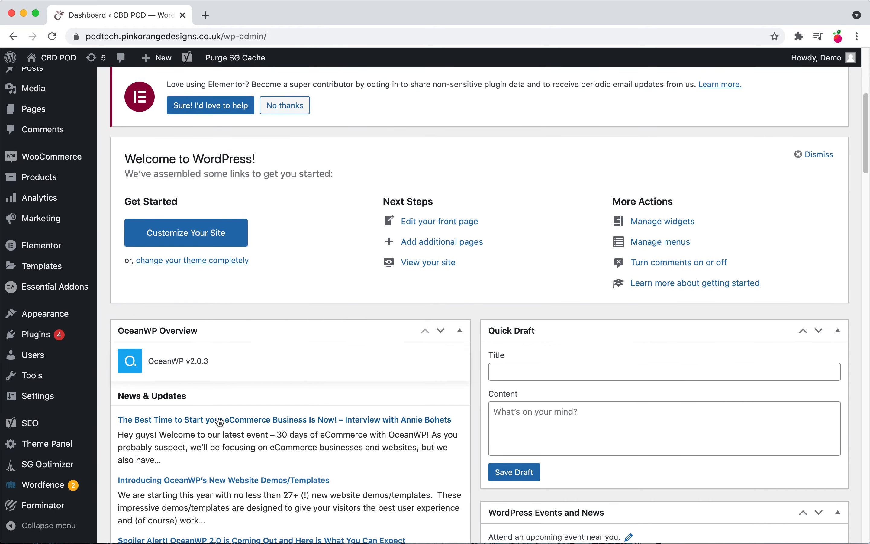
scroll(335, 410, "down", 8)
scroll(336, 409, "down", 14)
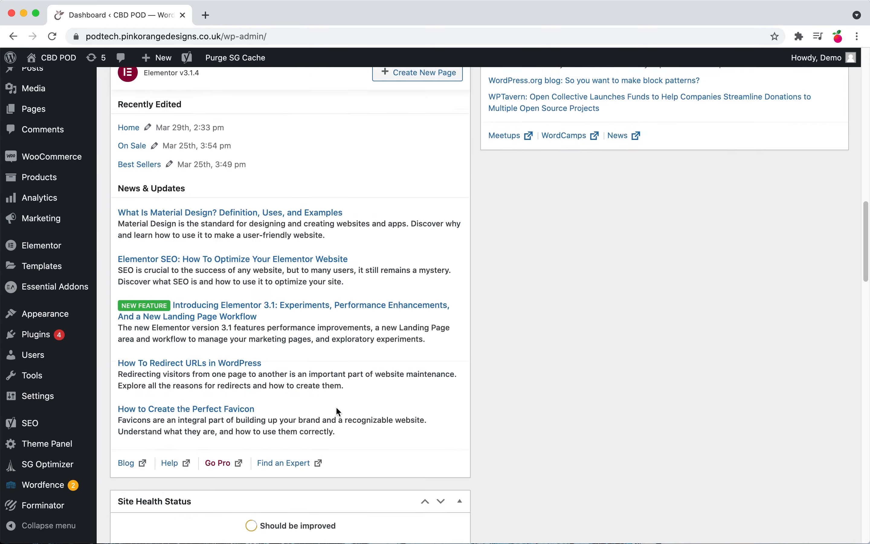
scroll(336, 410, "up", 20)
scroll(337, 407, "up", 3)
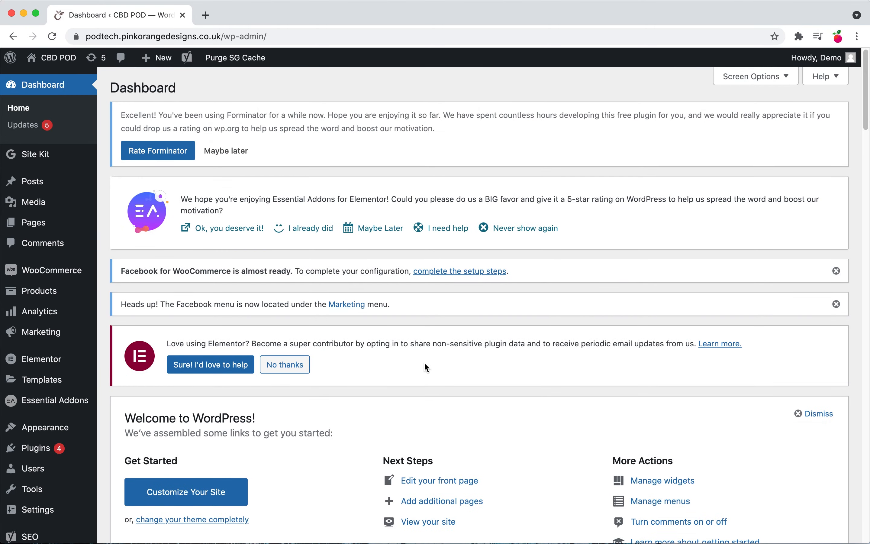
left_click(754, 82)
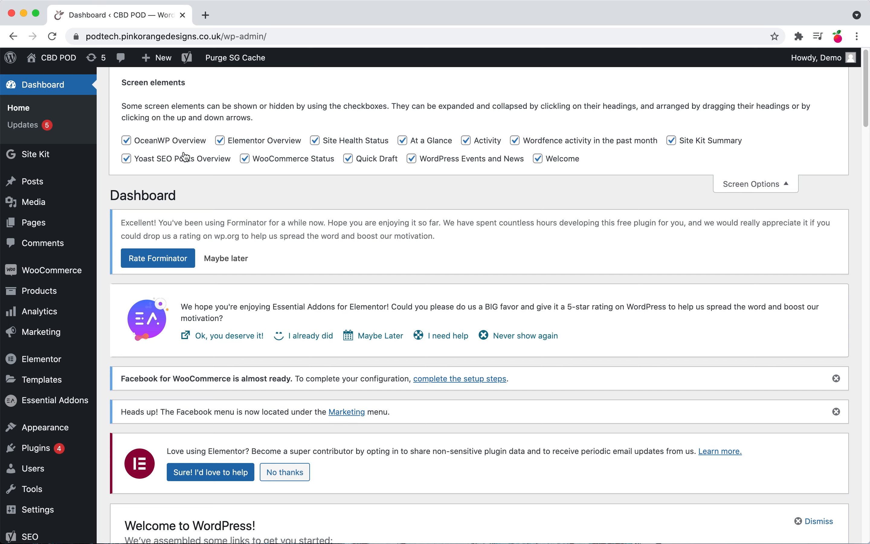
left_click(180, 142)
left_click(252, 141)
left_click(351, 140)
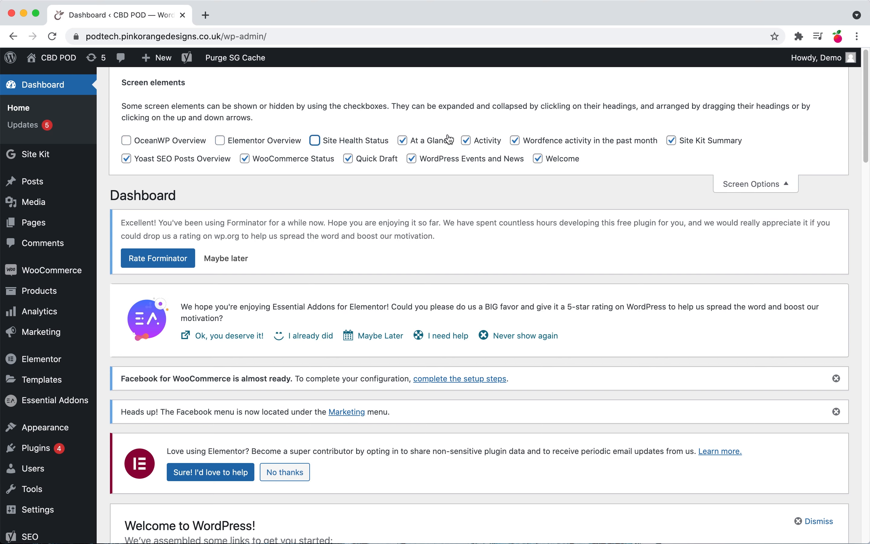
left_click(440, 140)
left_click(465, 140)
left_click(515, 141)
left_click(671, 140)
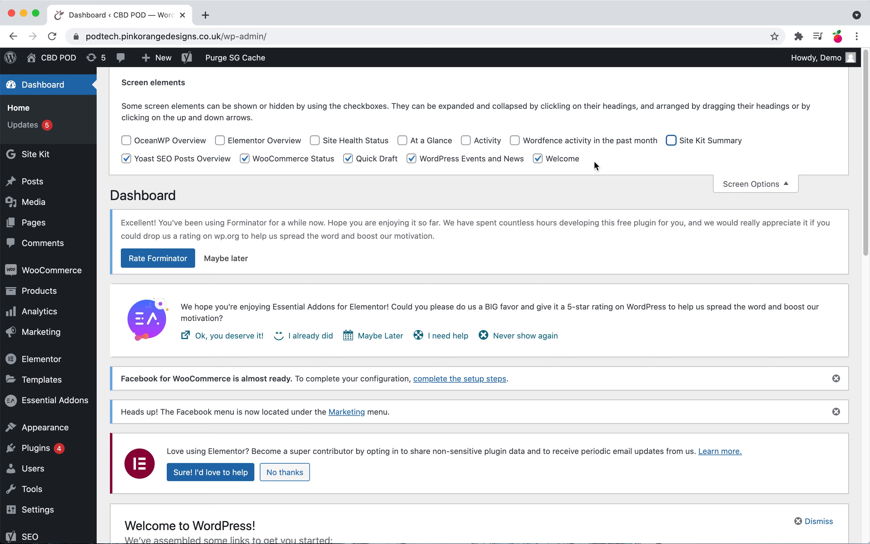
Step: Hide the Yoast SEO Posts Overview, WooCommerce Status, Quick Draft, WordPress Events and News, and Welcome widgets
left_click(545, 164)
left_click(476, 162)
left_click(369, 162)
left_click(273, 162)
left_click(216, 166)
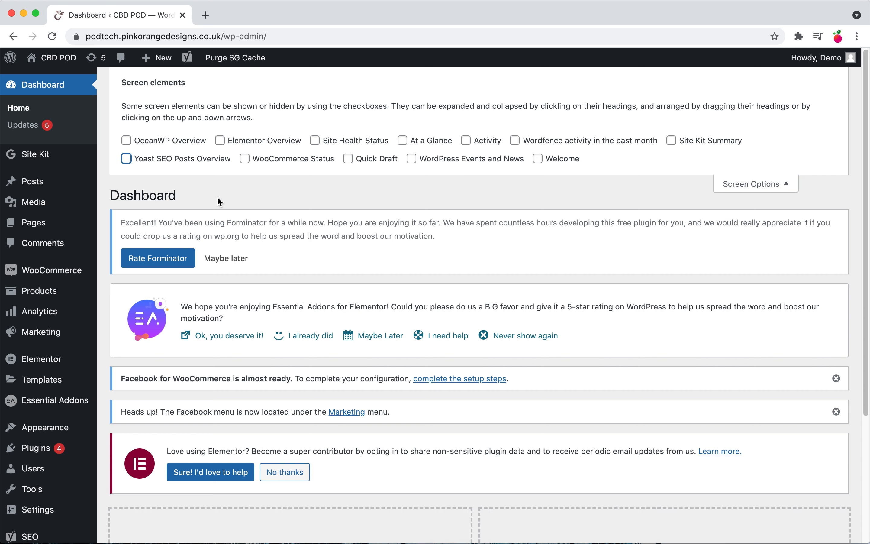
Step: Re-enable the Site Health Status, Site Kit Summary and WooCommerce Status widgets and close Screen Options
left_click(318, 143)
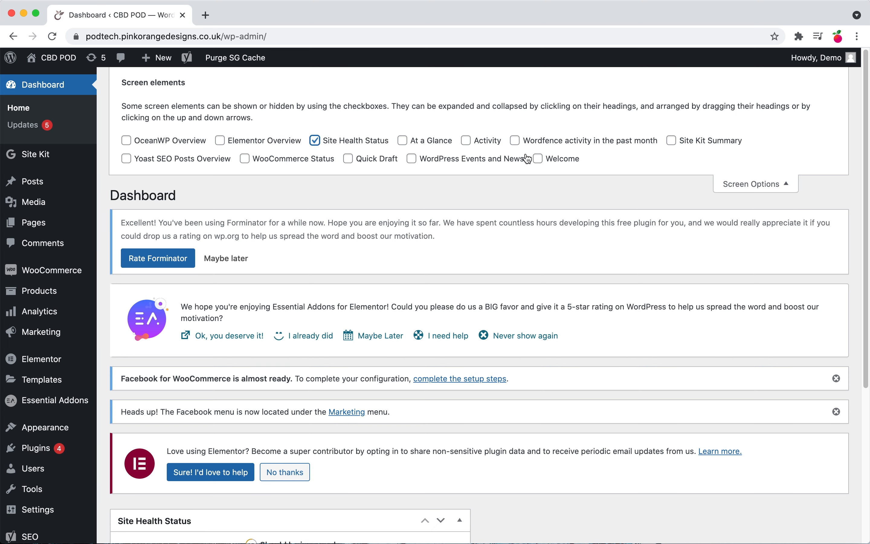
left_click(671, 141)
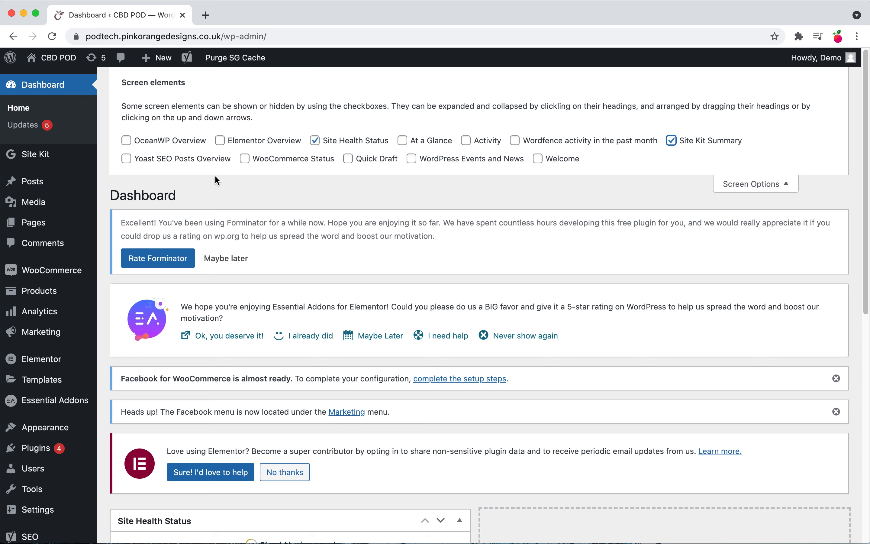
left_click(248, 167)
left_click(746, 186)
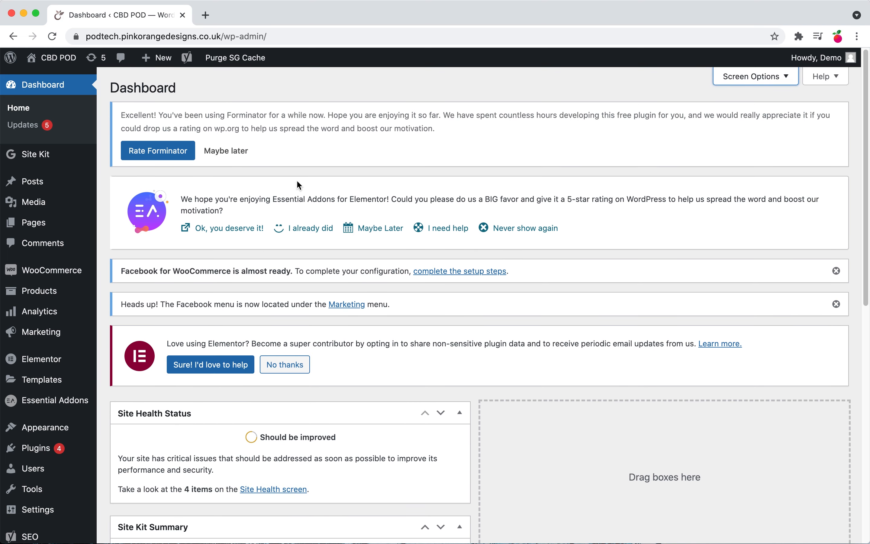
Step: Dismiss the Forminator rating notice and the Essential Addons review notice
left_click(229, 154)
left_click(529, 155)
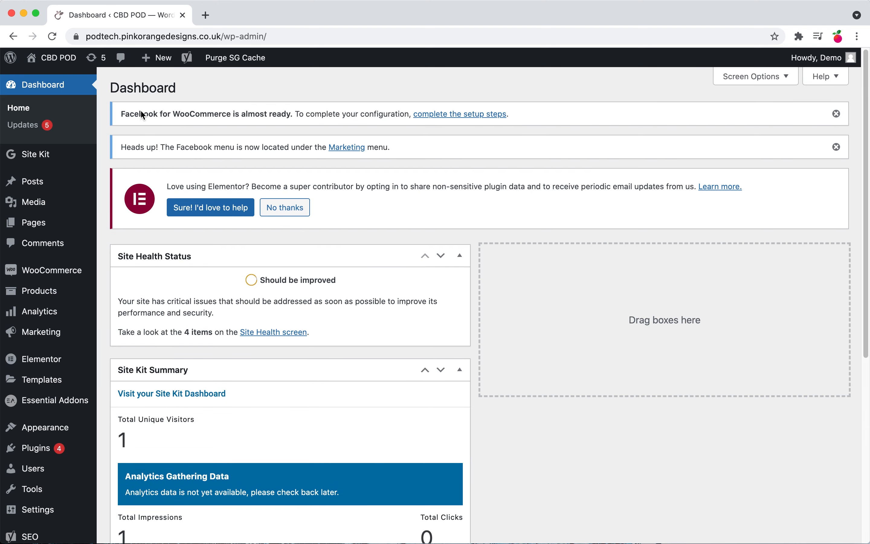
Step: Dismiss the Facebook for WooCommerce, Facebook menu and Elementor opt-in notices
left_click_drag(122, 115, 293, 116)
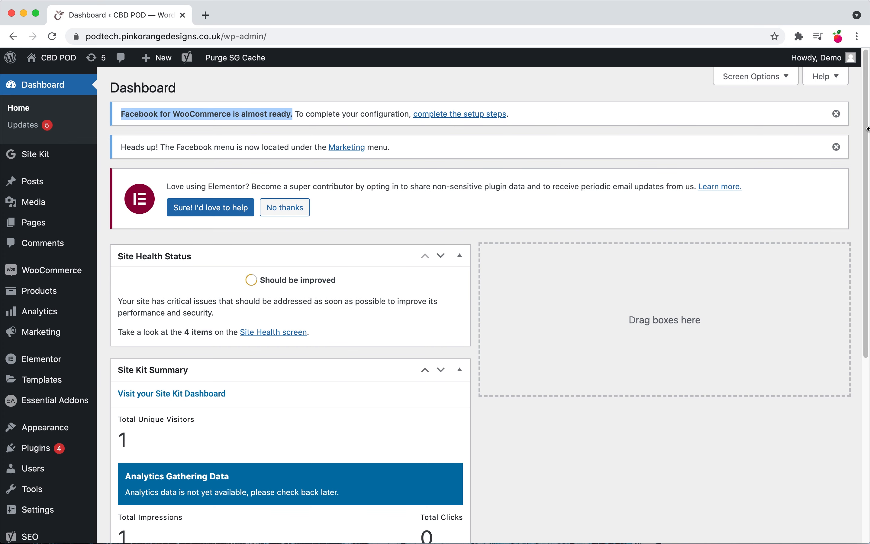
left_click(840, 117)
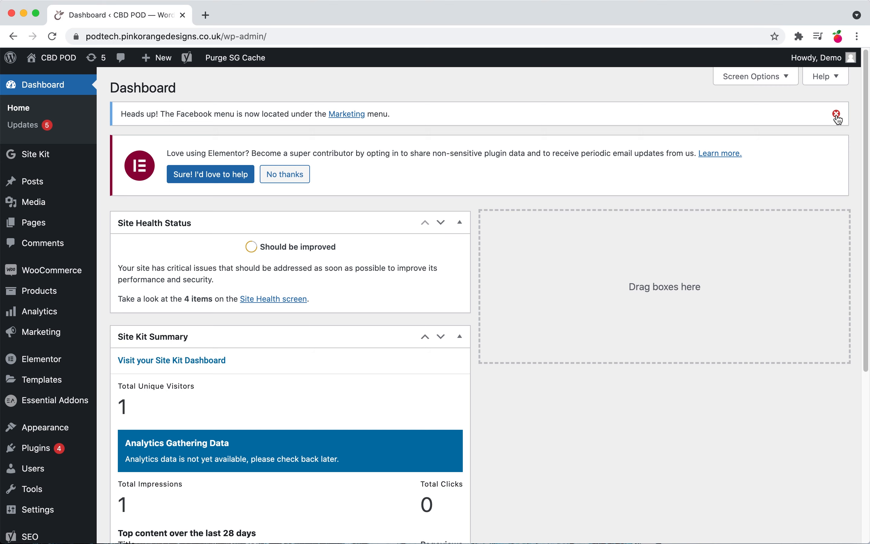
left_click(838, 115)
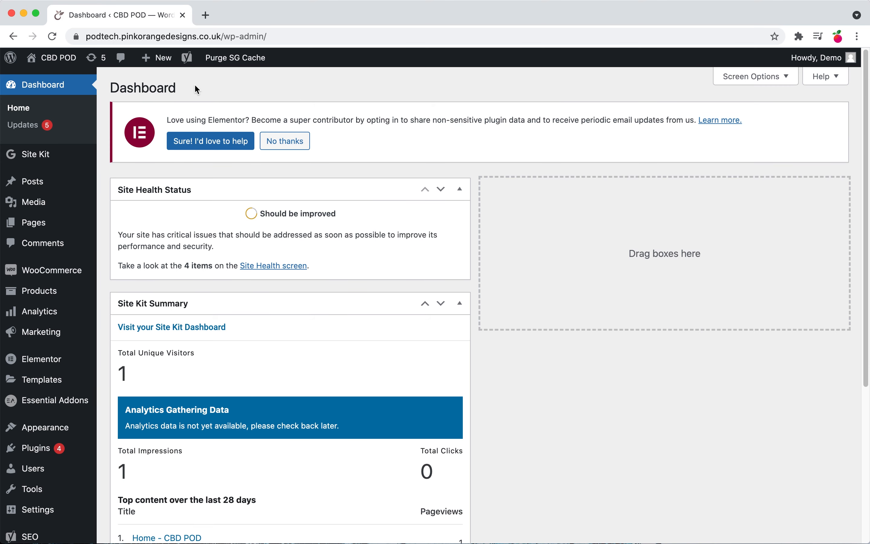
left_click(286, 141)
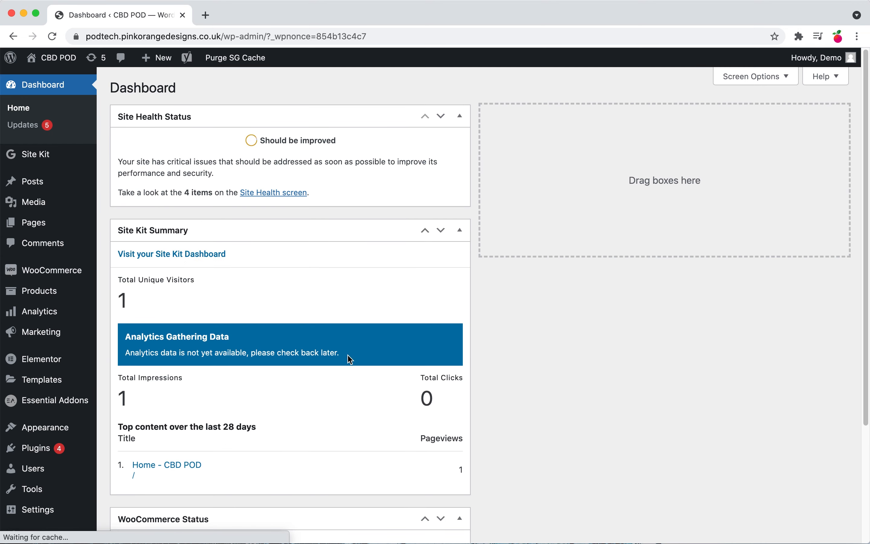
Step: Review the Site Health Status, Site Kit Summary and WooCommerce Status widgets on the dashboard
scroll(251, 385, "down", 5)
scroll(251, 383, "up", 5)
scroll(252, 385, "down", 5)
scroll(252, 385, "up", 5)
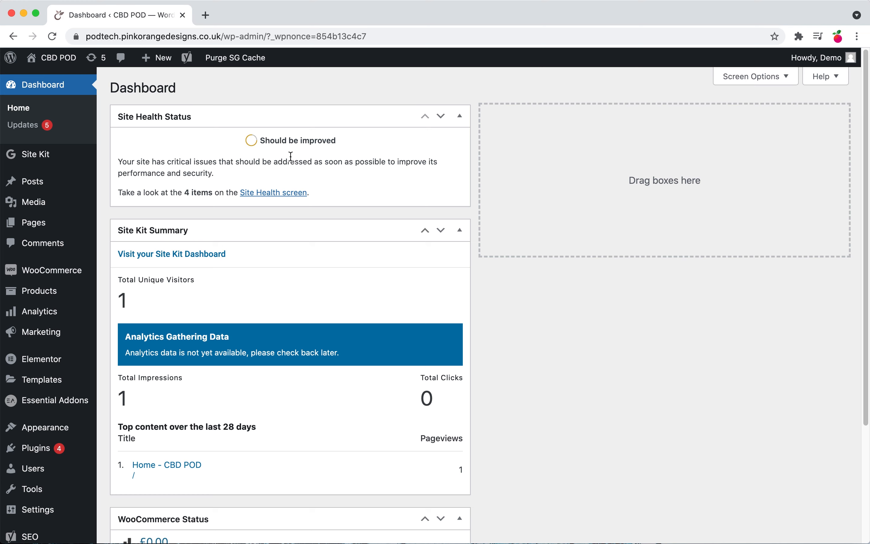
left_click_drag(258, 139, 365, 143)
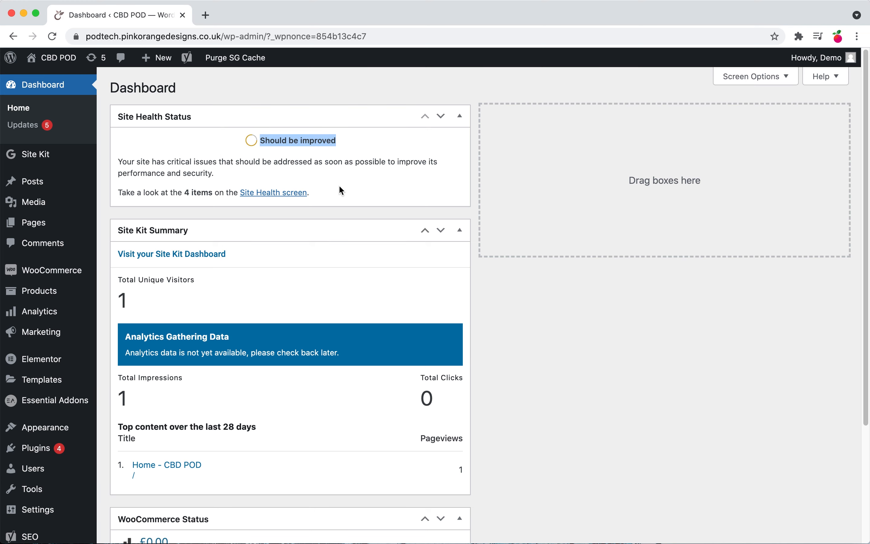
scroll(310, 220, "down", 2)
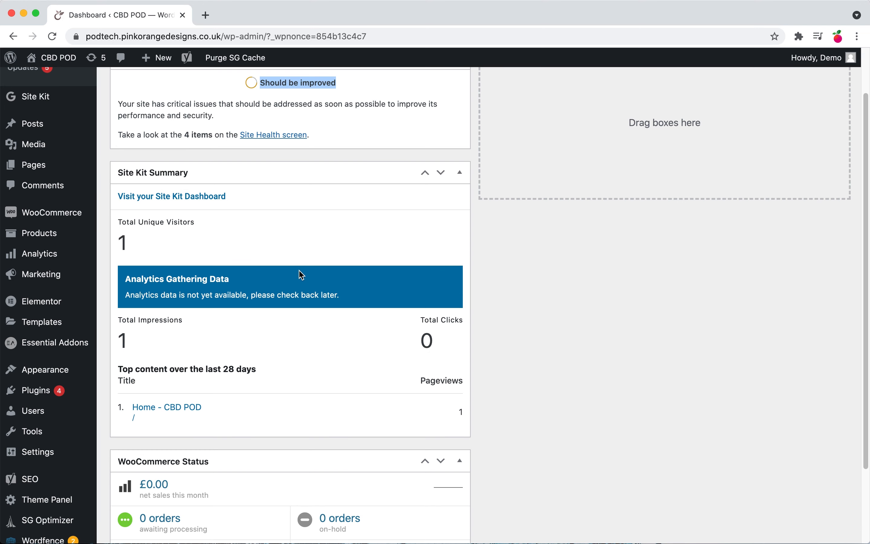
scroll(301, 275, "down", 3)
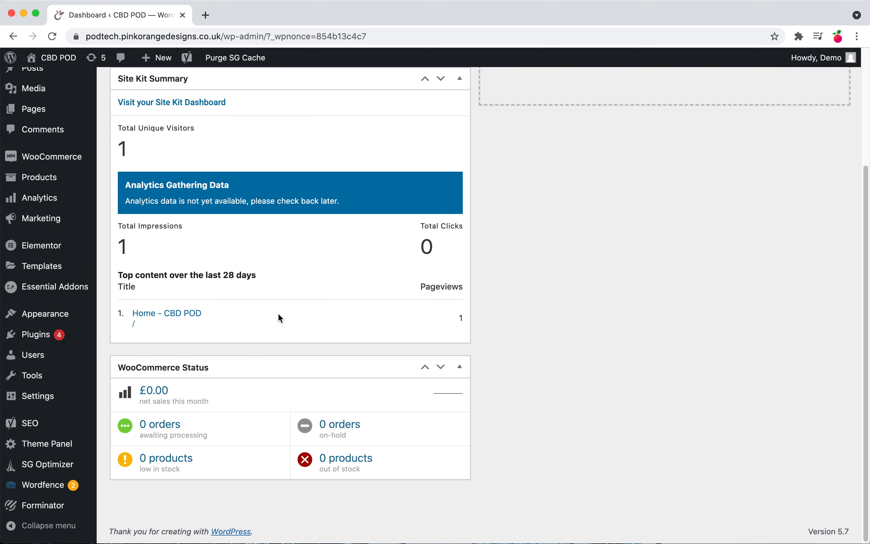
scroll(289, 377, "up", 5)
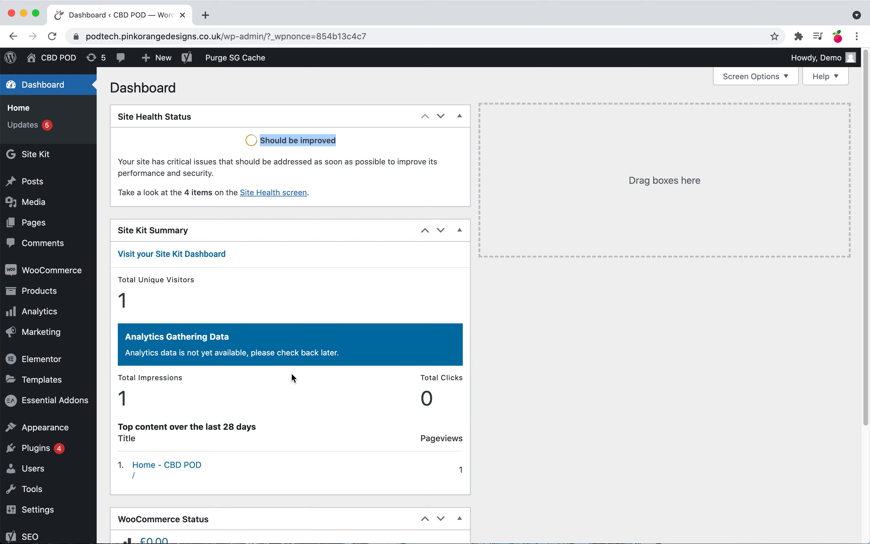
scroll(291, 372, "down", 3)
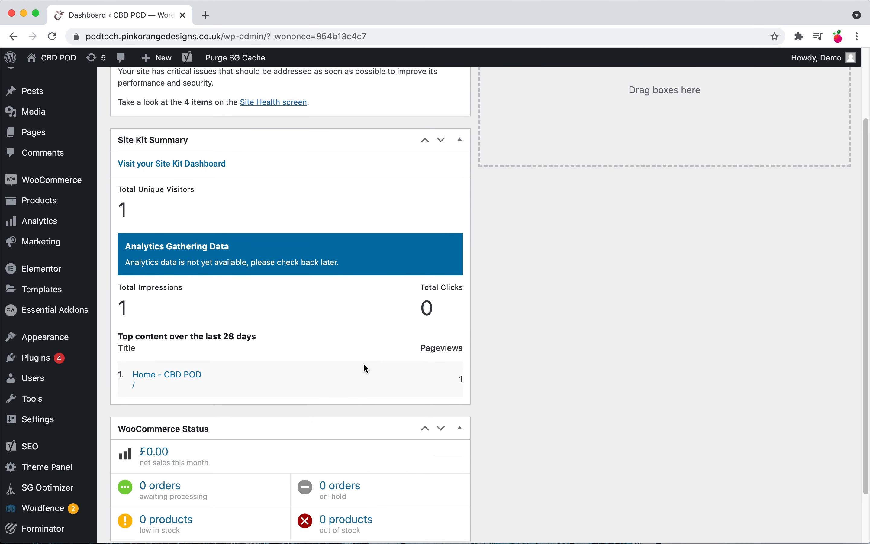
scroll(439, 453, "up", 3)
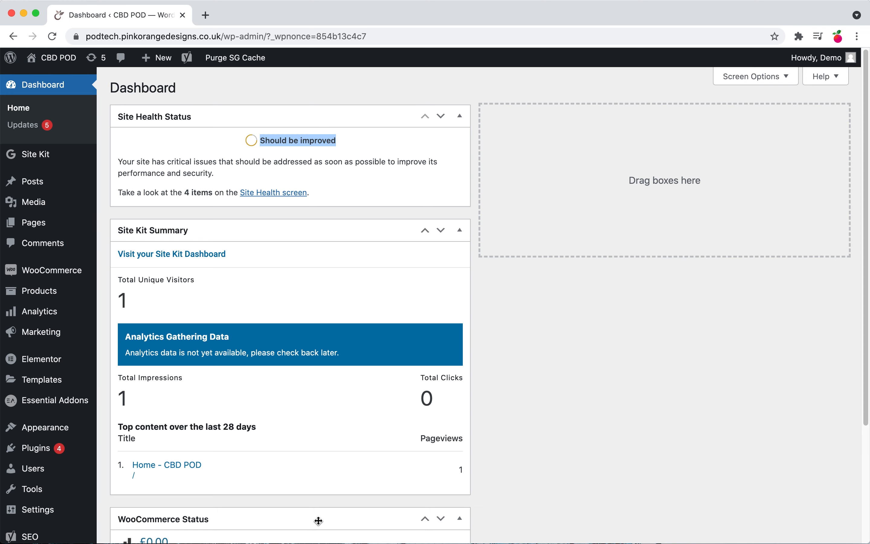
Step: Move the WooCommerce Status widget into the empty second dashboard column
left_click_drag(251, 521, 621, 166)
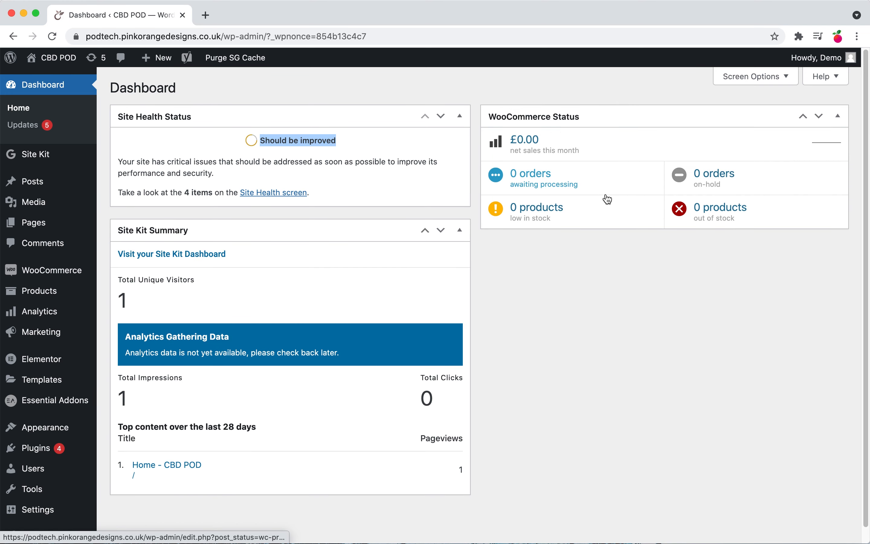
scroll(424, 461, "down", 1)
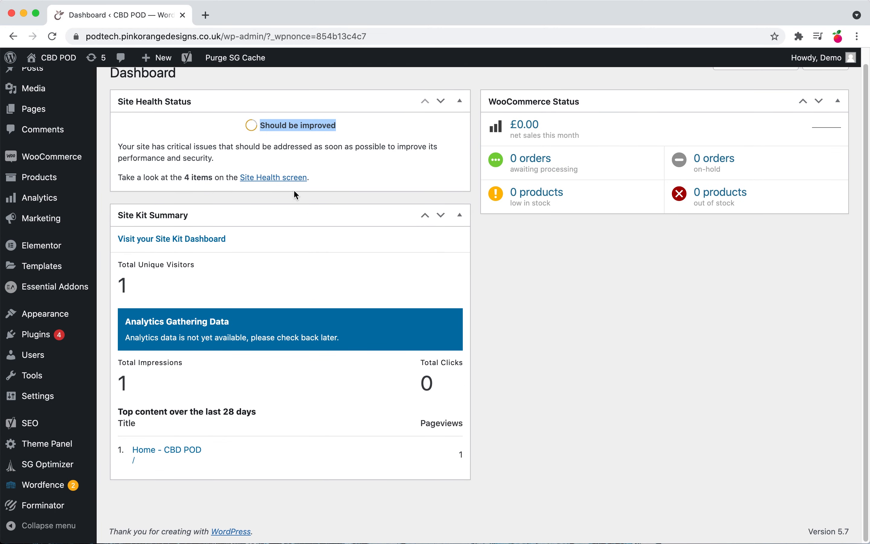
left_click(304, 129)
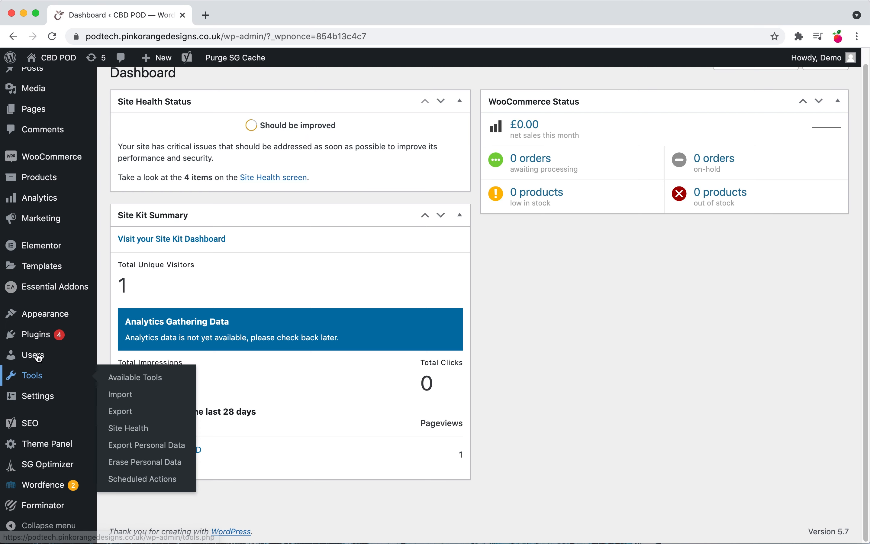
Step: Open the Site Health screen to check its critical issues, then go to the Updates page
left_click(284, 178)
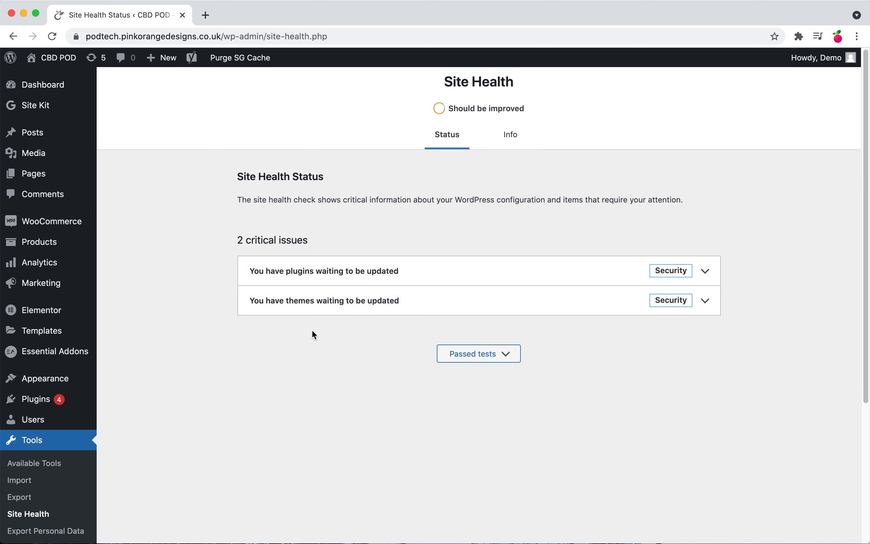
mouse_move(47, 404)
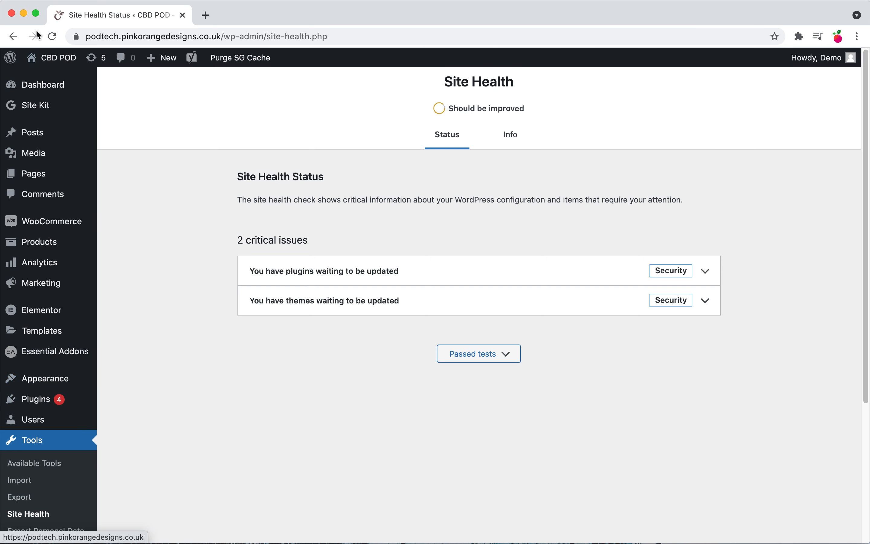
mouse_move(15, 92)
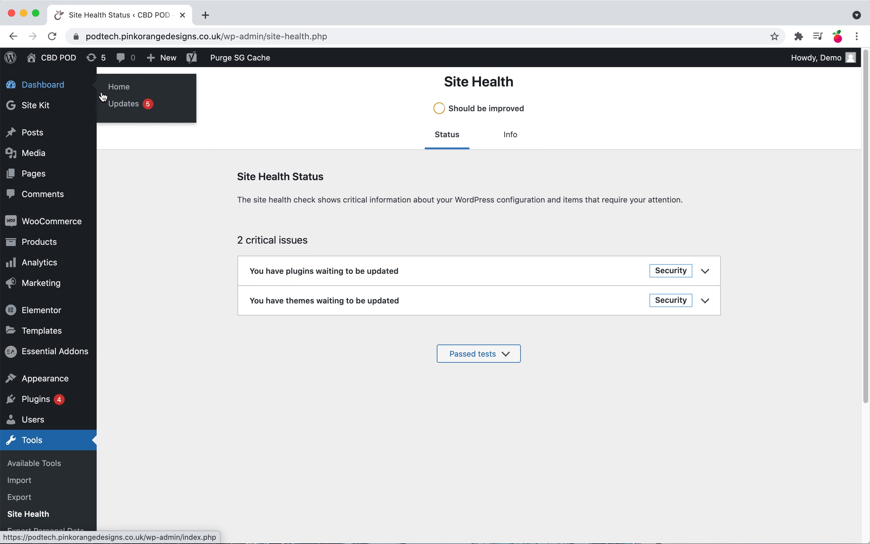
left_click(122, 109)
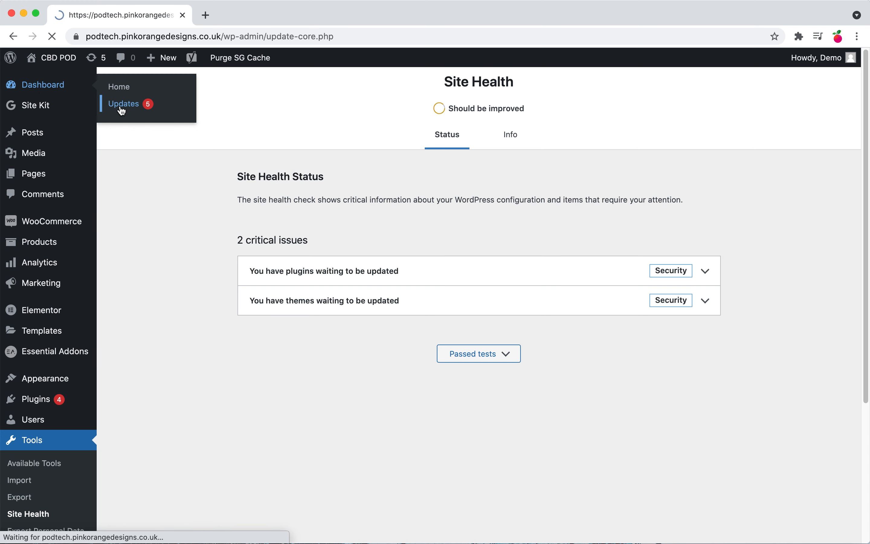
Step: Select all plugins listed for update on the WordPress Updates page
scroll(218, 339, "down", 6)
scroll(218, 339, "down", 5)
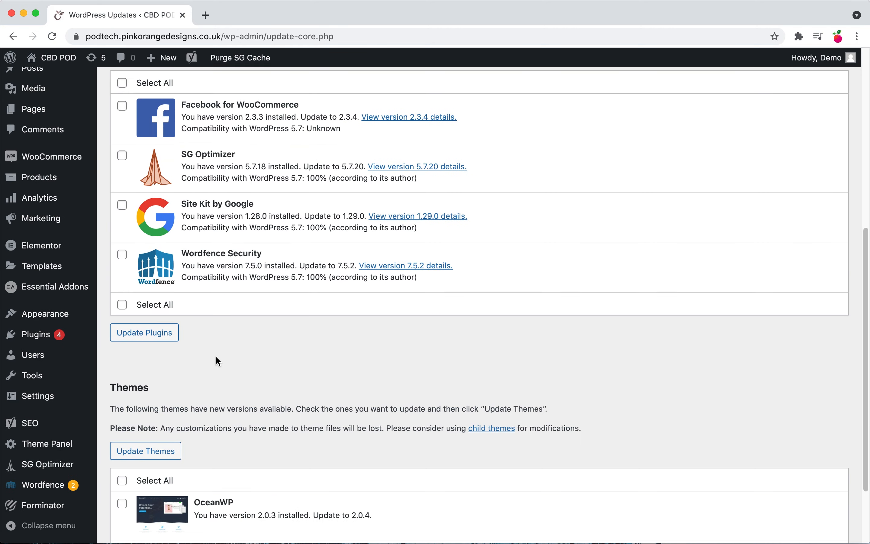
scroll(310, 435, "up", 6)
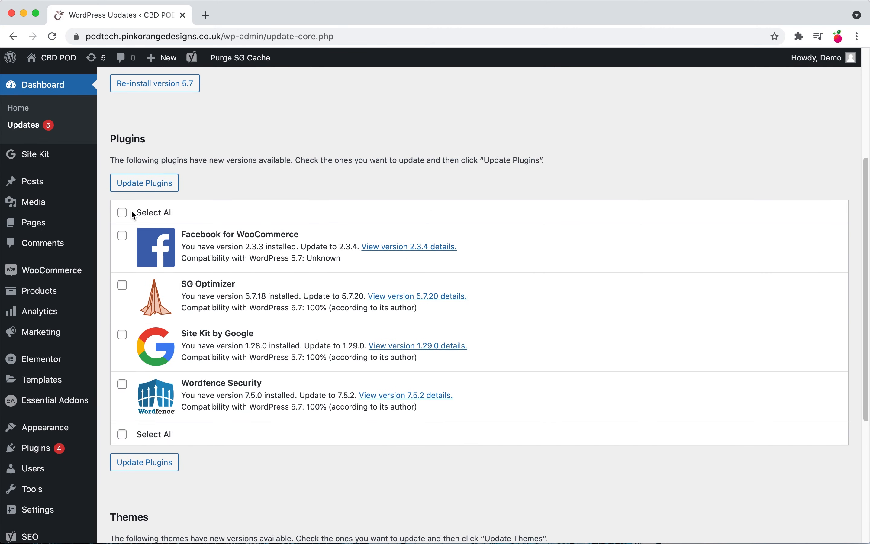
left_click(122, 213)
scroll(213, 406, "down", 6)
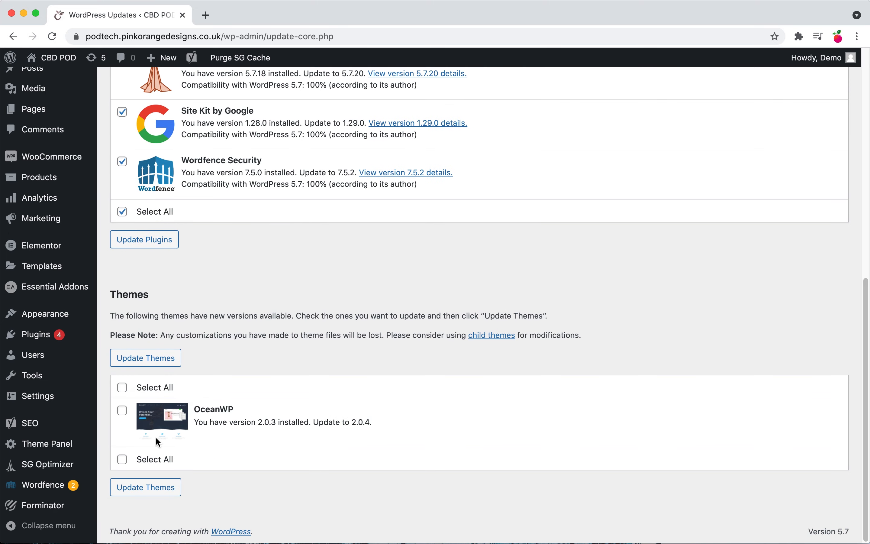
scroll(155, 436, "up", 10)
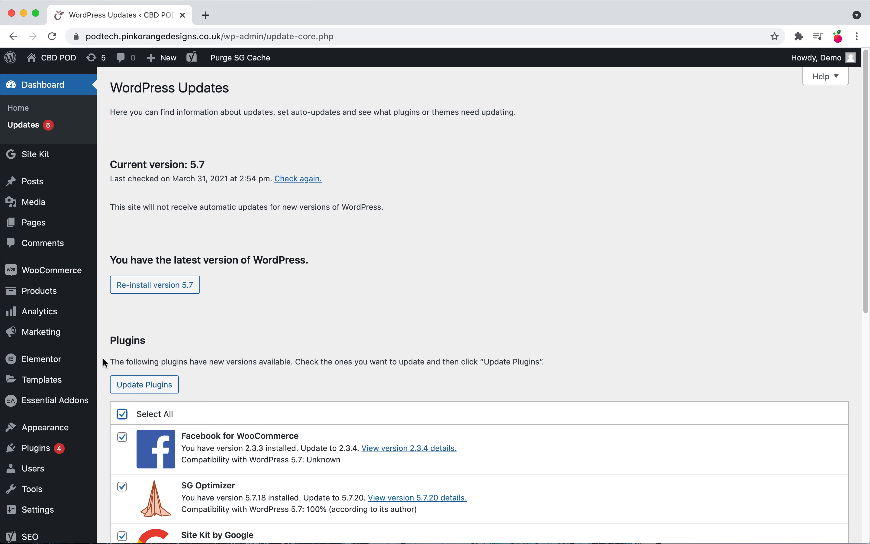
Step: Open the CBD Elbow Cream product from the Products list for editing
mouse_move(30, 294)
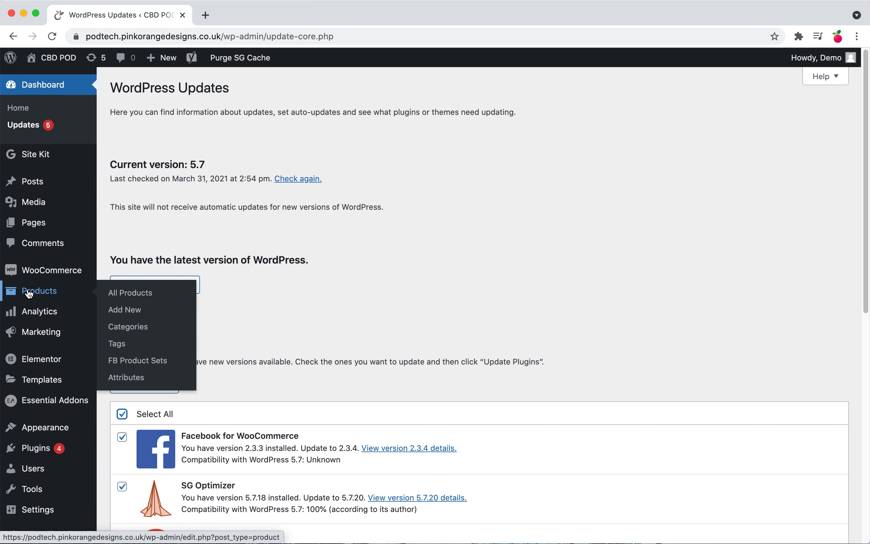
mouse_move(49, 199)
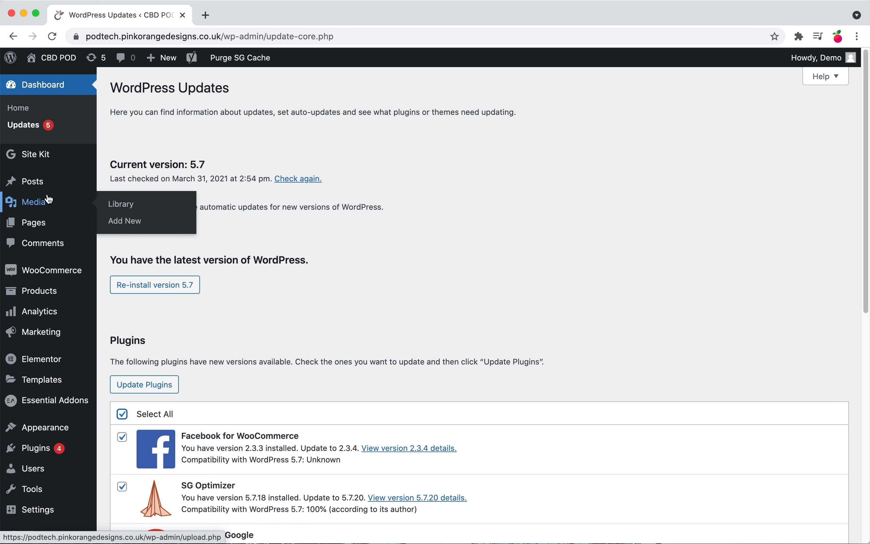
left_click(51, 294)
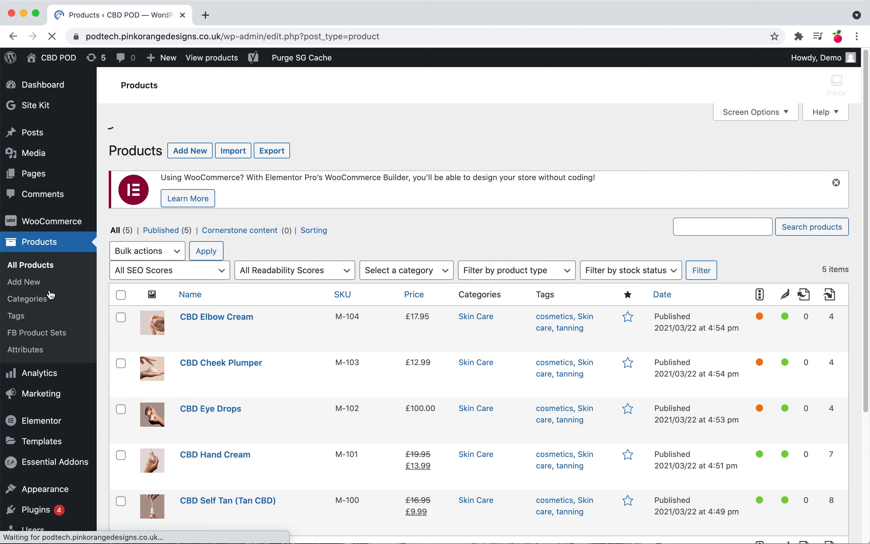
scroll(51, 294, "down", 4)
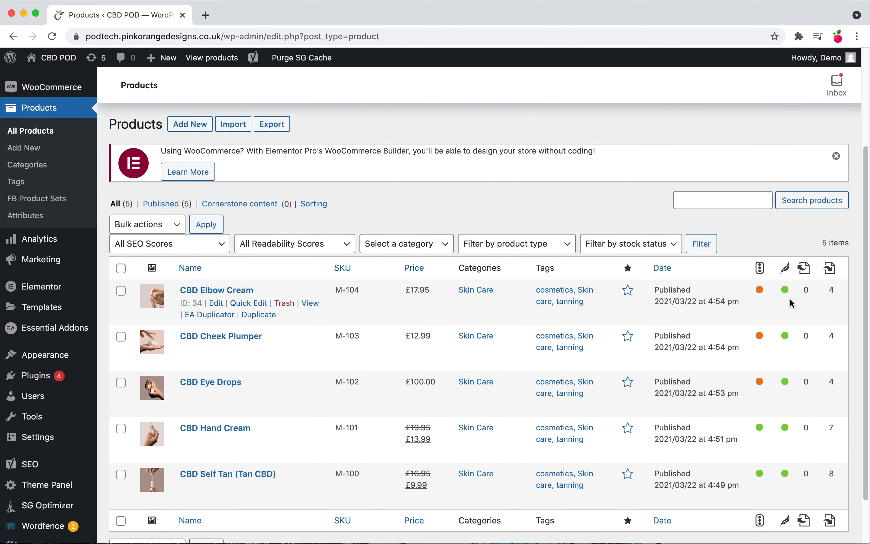
scroll(762, 472, "down", 1)
scroll(762, 472, "down", 2)
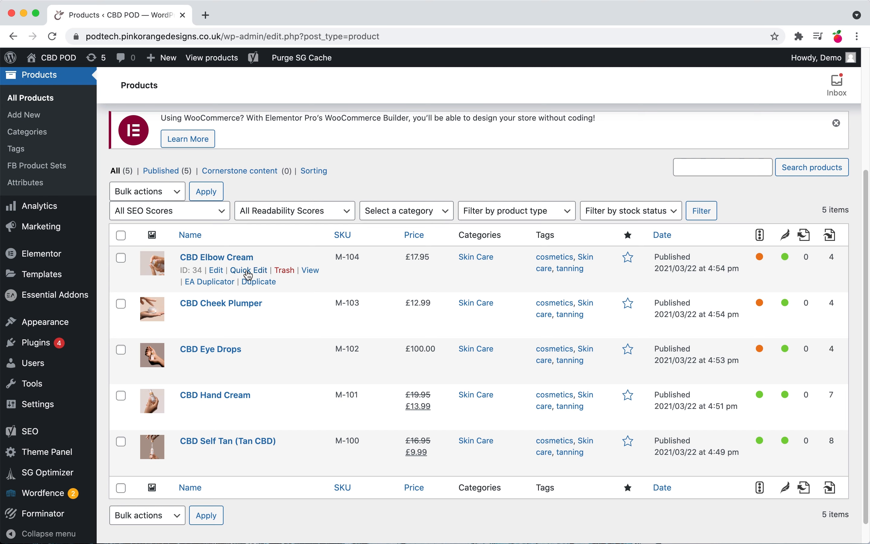
left_click(216, 271)
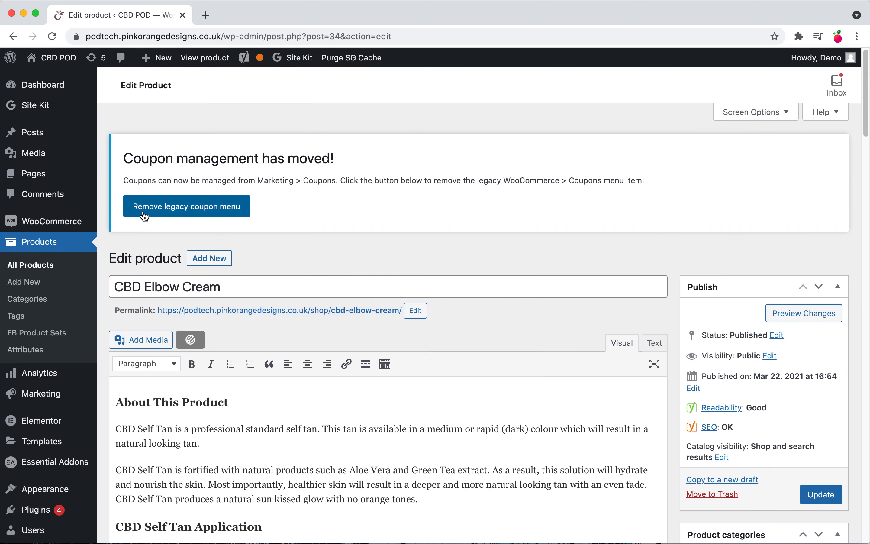
Step: Remove the legacy WooCommerce coupon menu, then return to the Products list
left_click(161, 215)
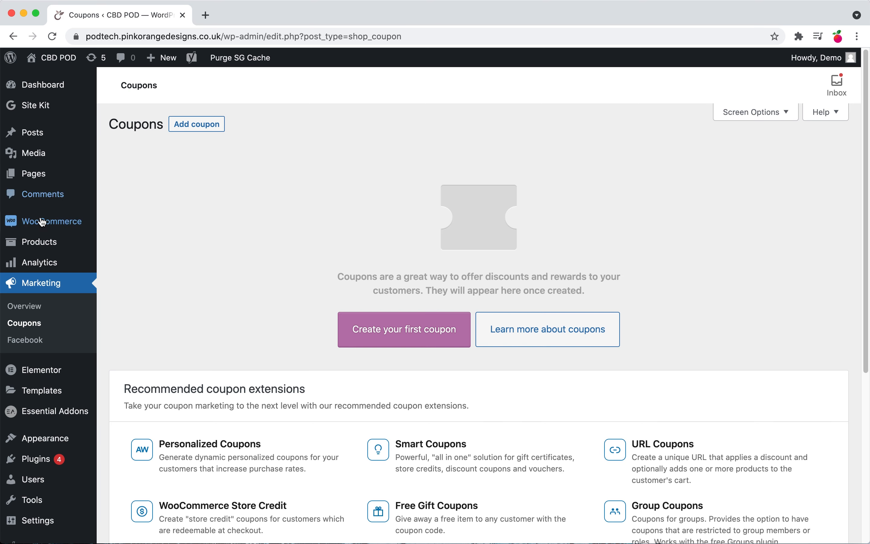
mouse_move(39, 143)
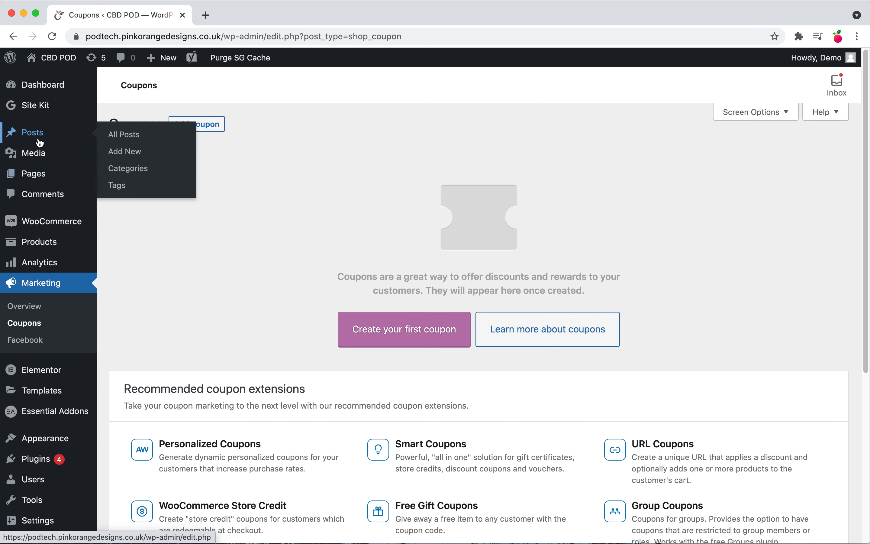
left_click(38, 247)
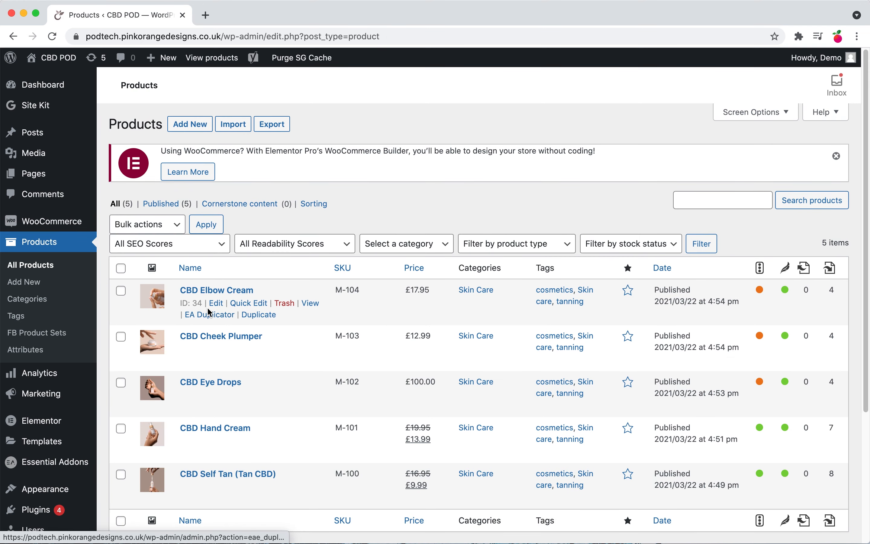
Step: Reopen CBD Elbow Cream and review its Yoast SEO focus keyphrase, Google preview and SEO analysis results
left_click(216, 303)
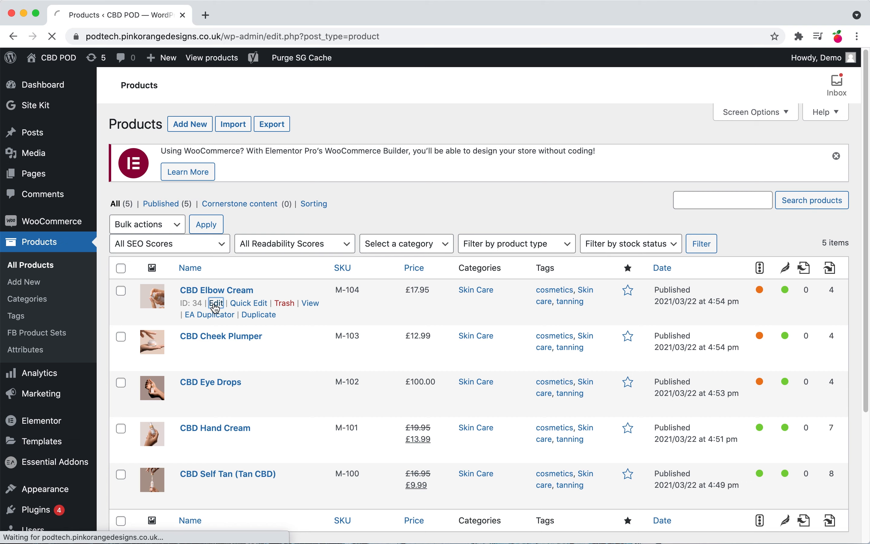
scroll(225, 302, "down", 15)
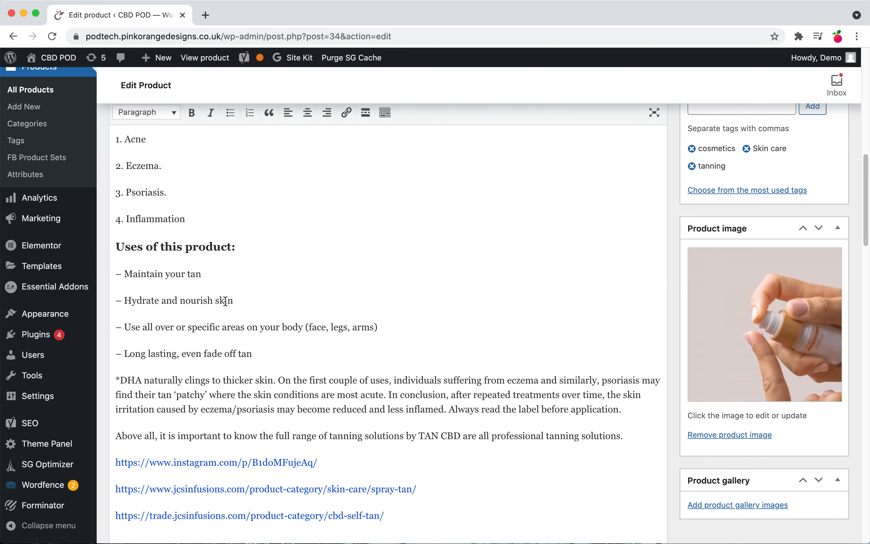
scroll(225, 302, "down", 10)
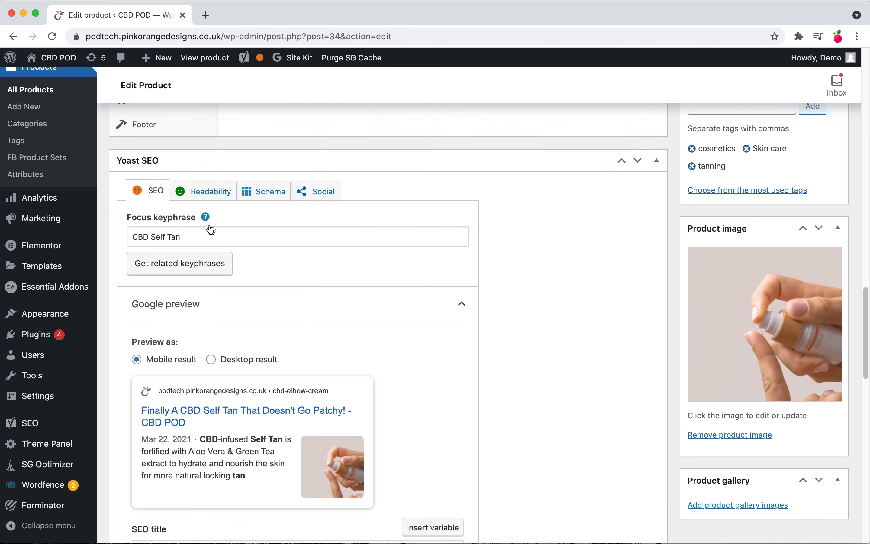
scroll(246, 317, "down", 3)
scroll(245, 317, "down", 5)
left_click(207, 438)
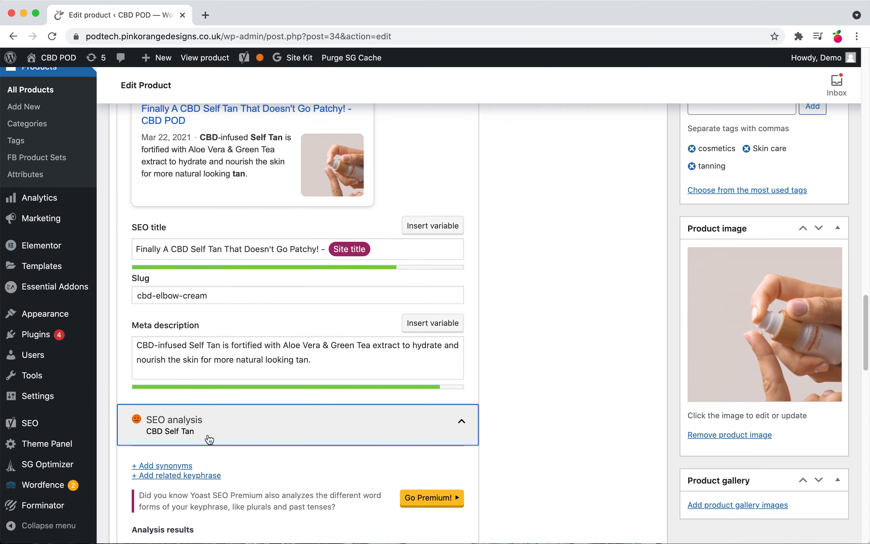
scroll(250, 425, "down", 3)
scroll(248, 428, "down", 3)
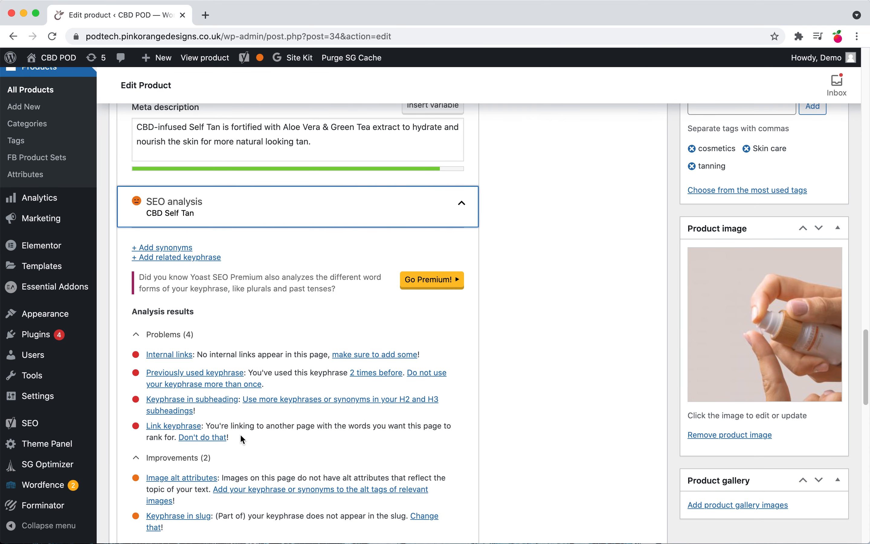
scroll(243, 437, "down", 1)
scroll(241, 442, "up", 10)
scroll(248, 360, "down", 12)
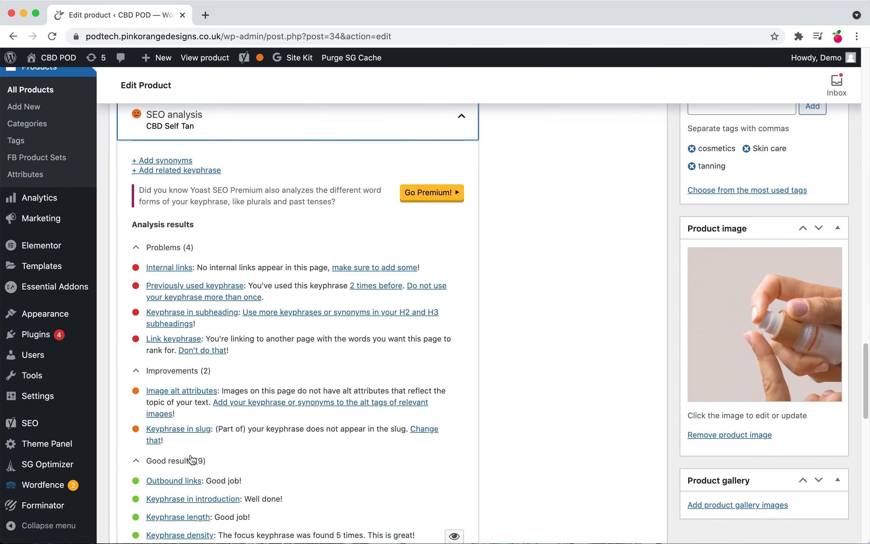
scroll(253, 376, "up", 15)
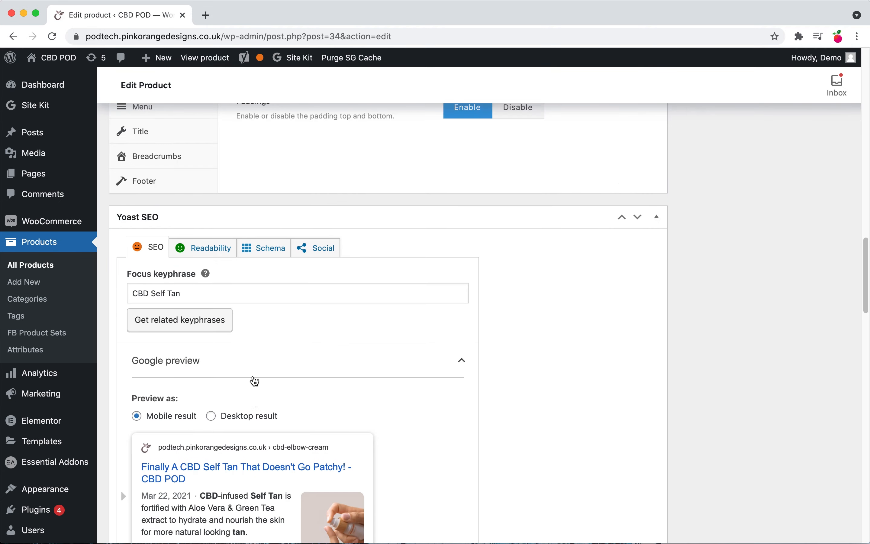
scroll(252, 376, "up", 15)
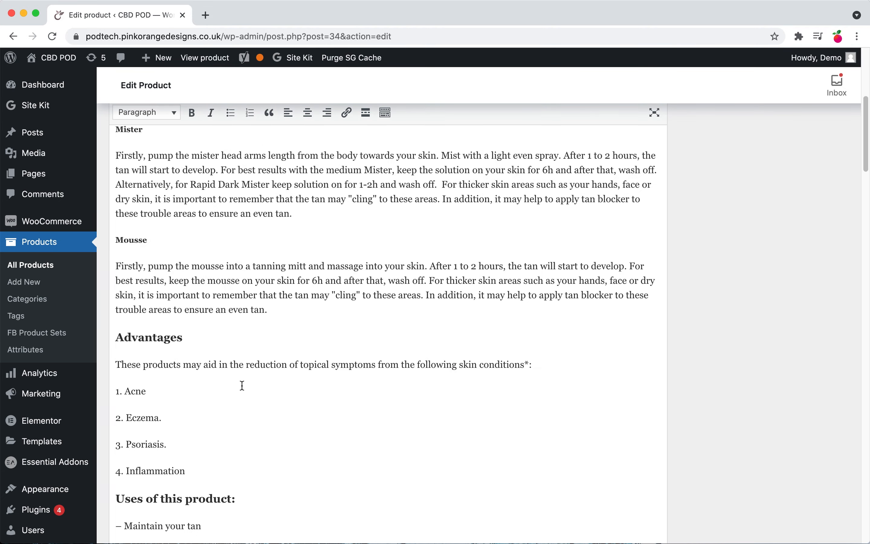
scroll(193, 307, "up", 5)
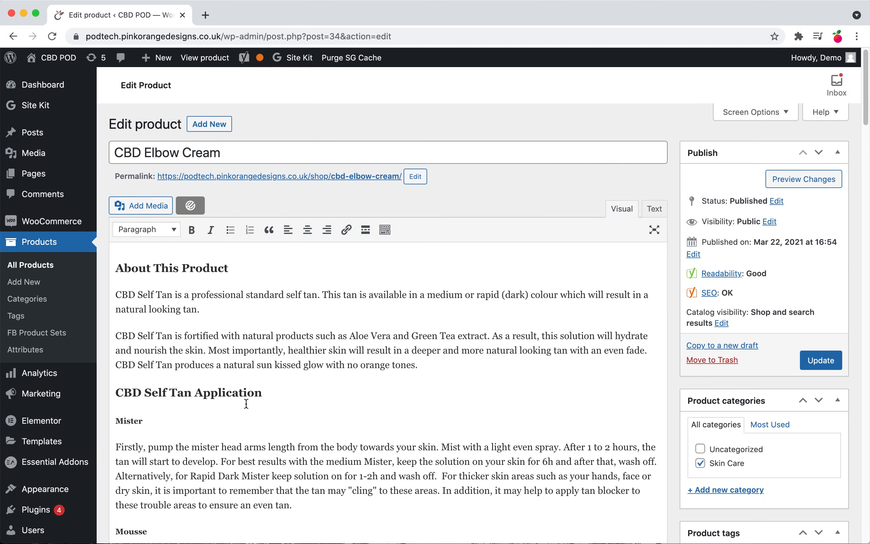
scroll(246, 402, "down", 5)
scroll(246, 402, "down", 20)
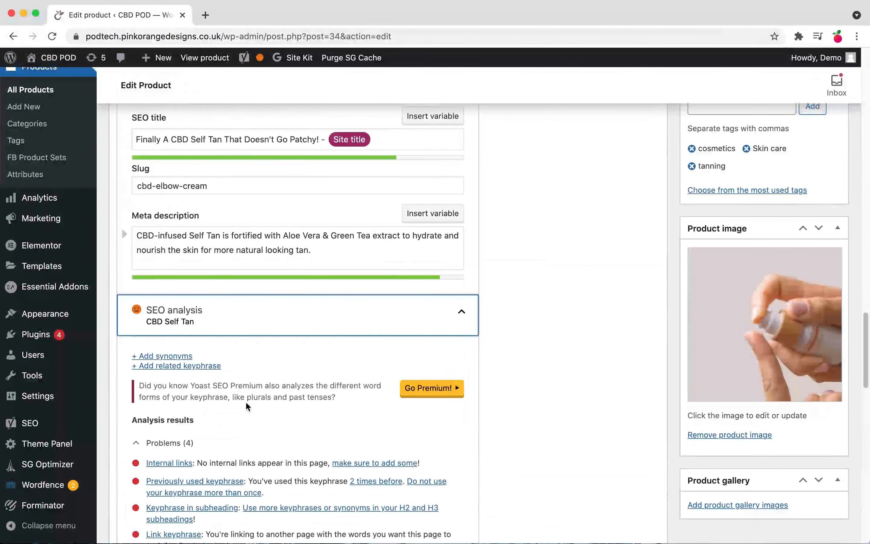
scroll(246, 401, "down", 6)
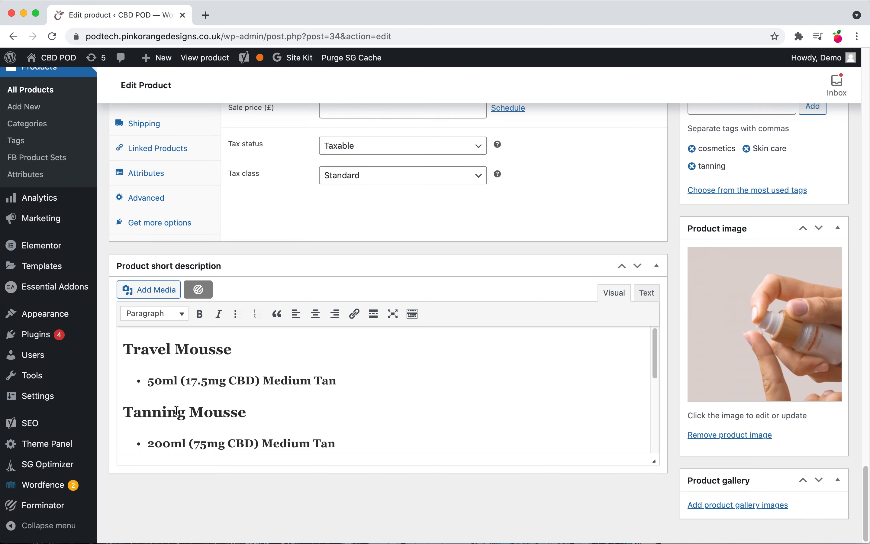
scroll(233, 339, "up", 10)
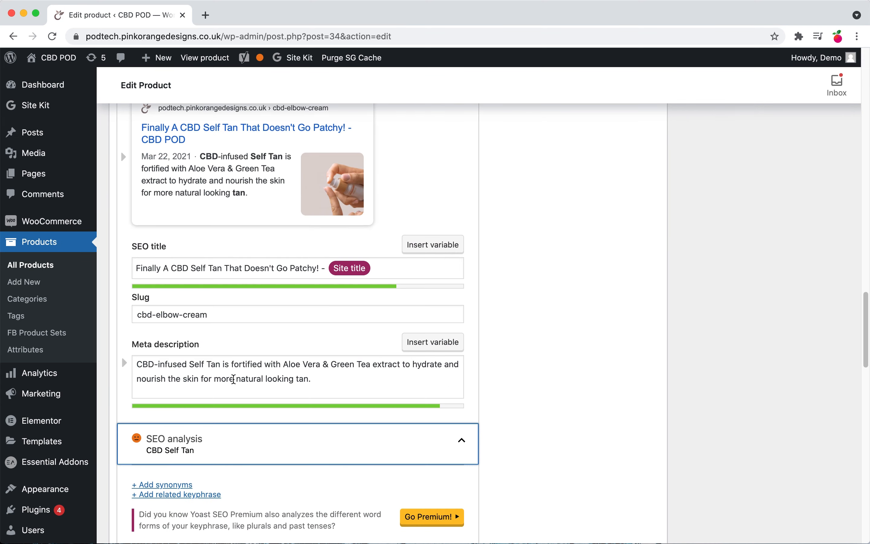
scroll(233, 379, "up", 5)
scroll(178, 351, "up", 5)
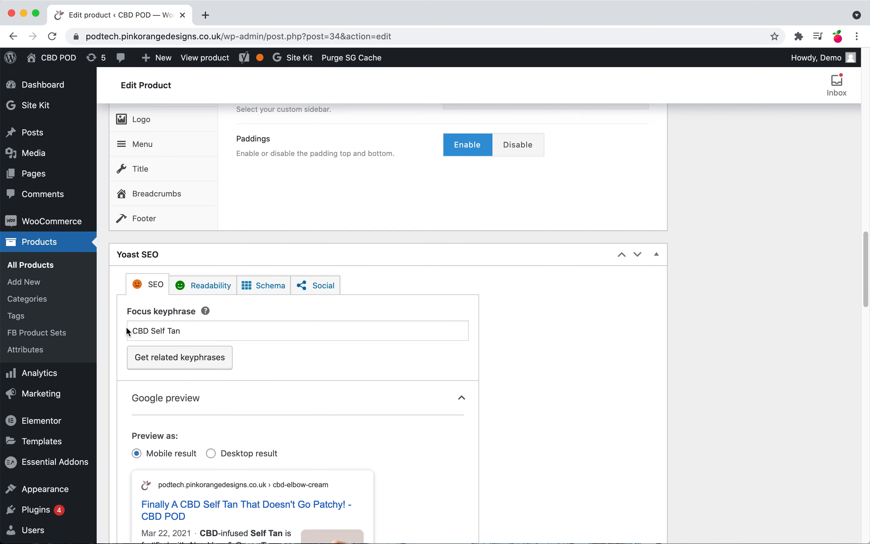
Step: Highlight the focus keyphrase and the product title to compare them with the product description
left_click_drag(130, 327, 208, 332)
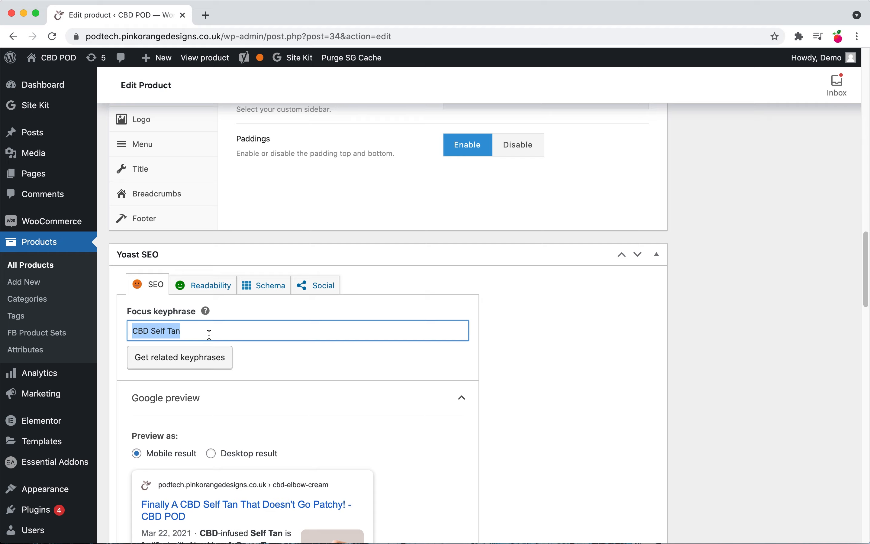
scroll(201, 345, "down", 7)
scroll(193, 357, "up", 5)
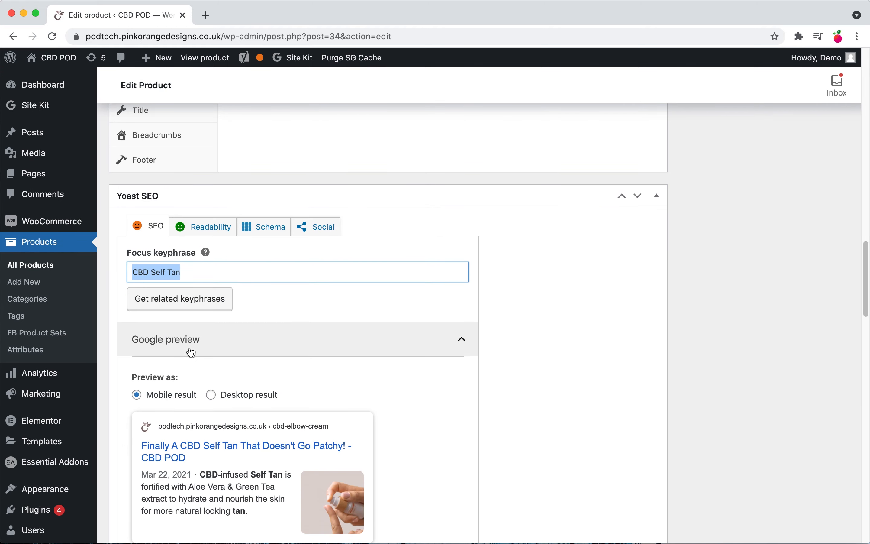
scroll(198, 349, "up", 15)
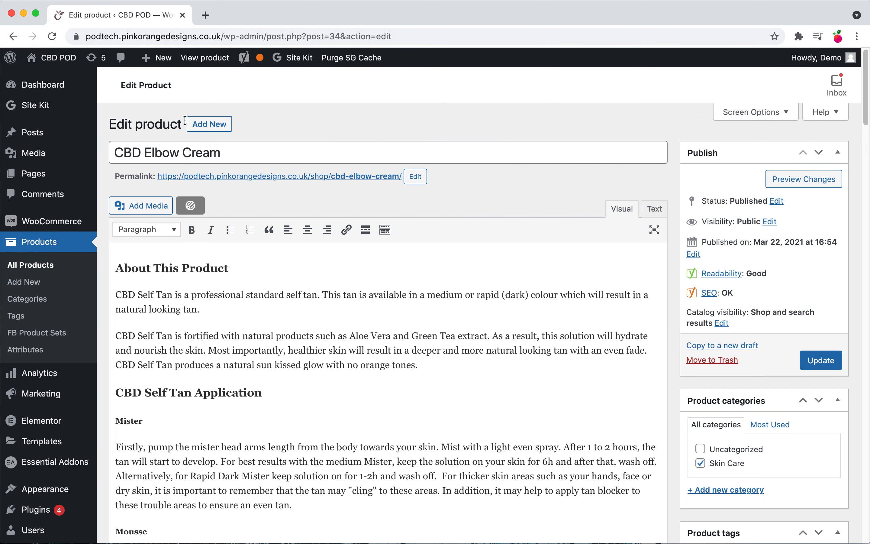
left_click_drag(114, 152, 238, 152)
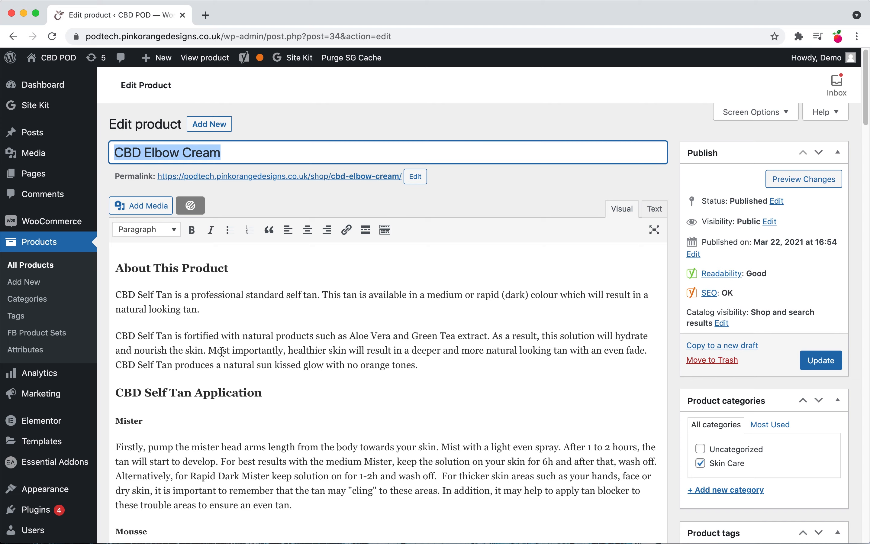
scroll(222, 352, "down", 15)
scroll(223, 351, "up", 10)
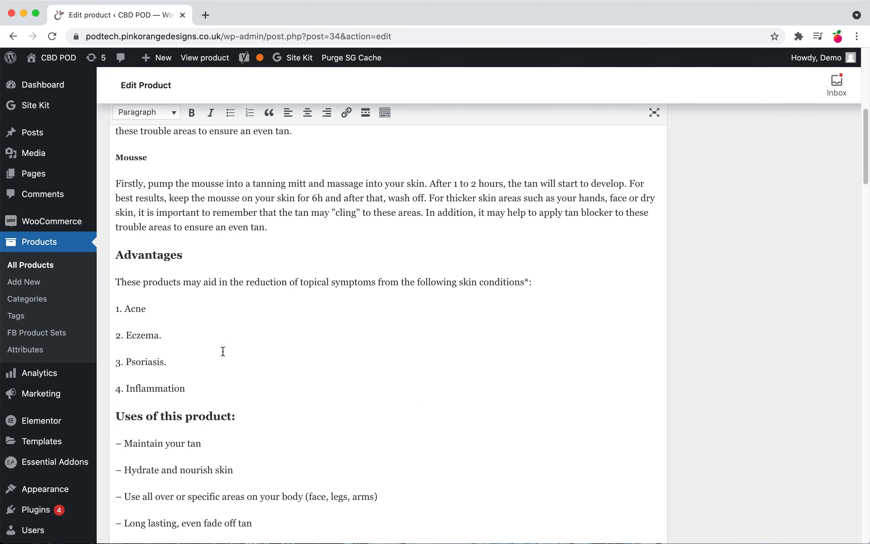
scroll(223, 351, "up", 8)
scroll(174, 318, "down", 1)
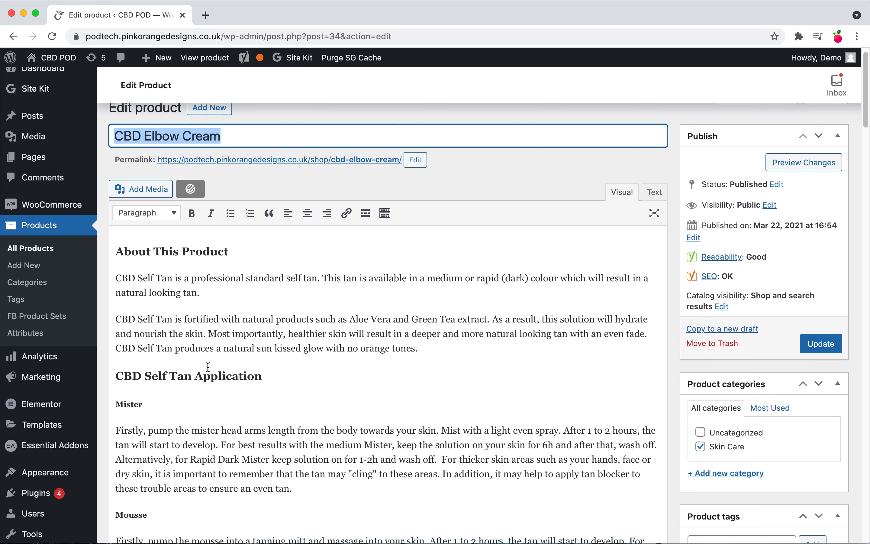
scroll(208, 366, "down", 5)
scroll(208, 367, "up", 3)
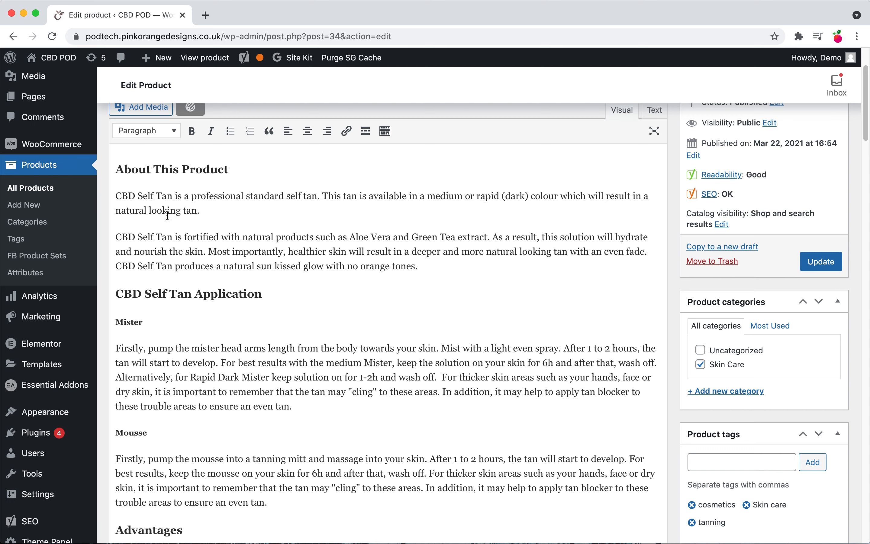
scroll(172, 227, "down", 15)
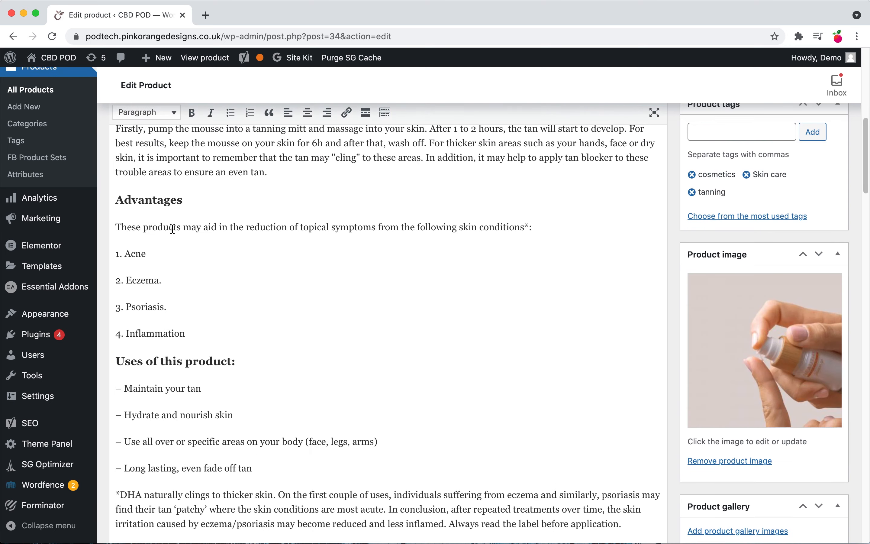
double_click(167, 261)
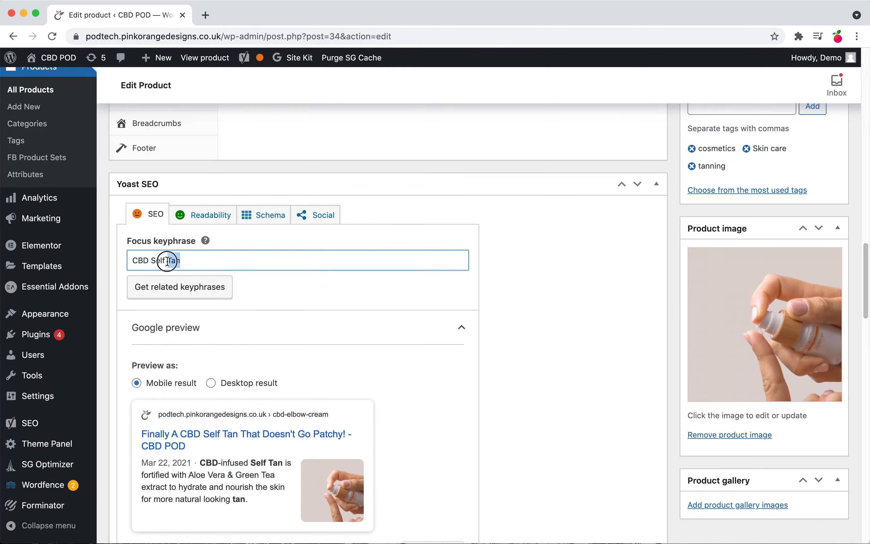
Step: Copy the product title CBD Elbow Cream to use as the Yoast focus keyphrase
left_click(151, 260)
left_click(151, 260)
scroll(151, 260, "up", 15)
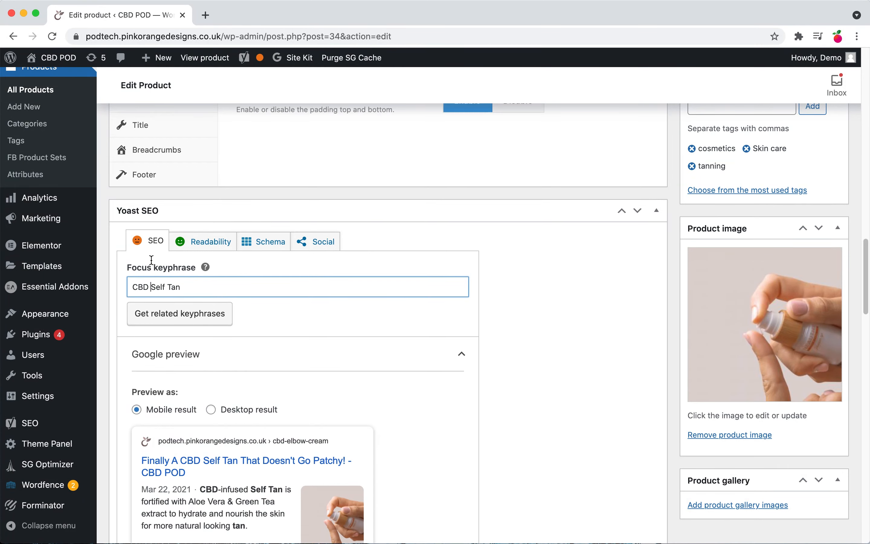
left_click(160, 152)
key("super+a")
key("super+c")
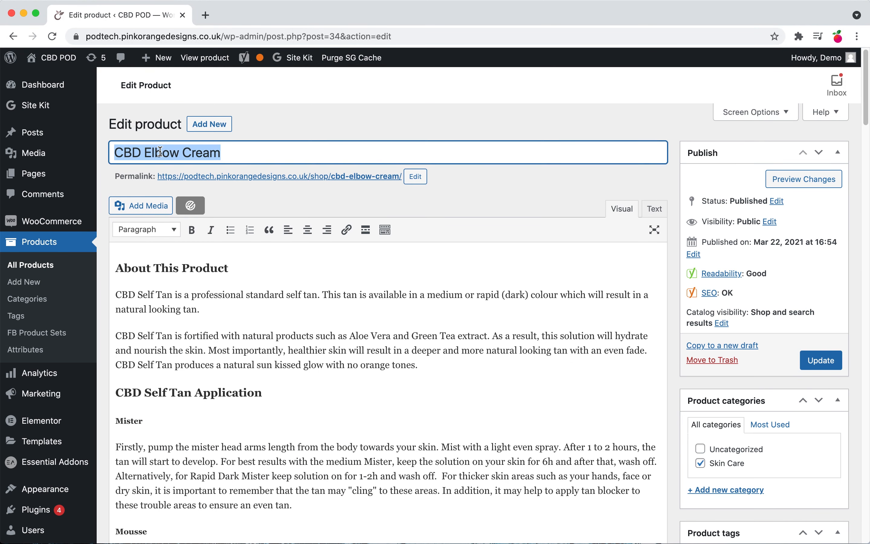
scroll(168, 176, "down", 15)
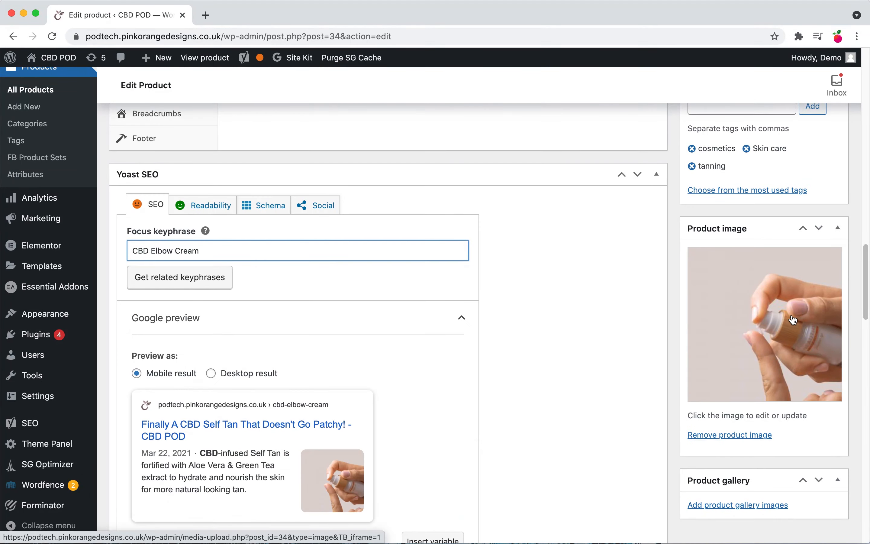
Step: Set the product image's alt text to CBD Elbow Cream and apply it as the product image
left_click(793, 319)
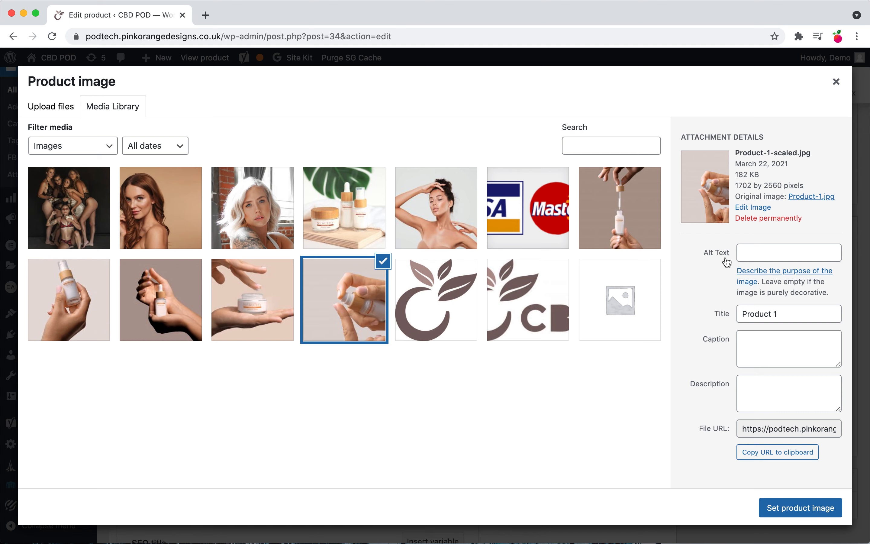
left_click(744, 254)
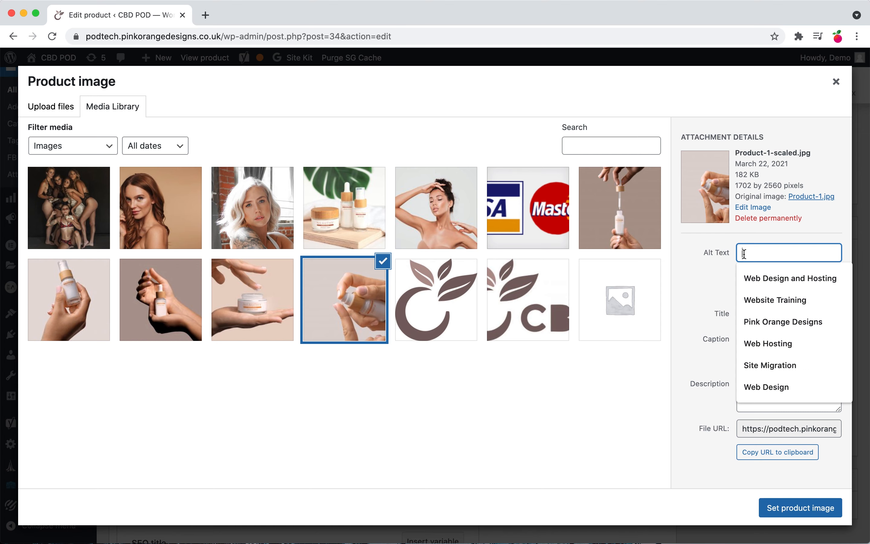
key("super+v")
left_click(691, 279)
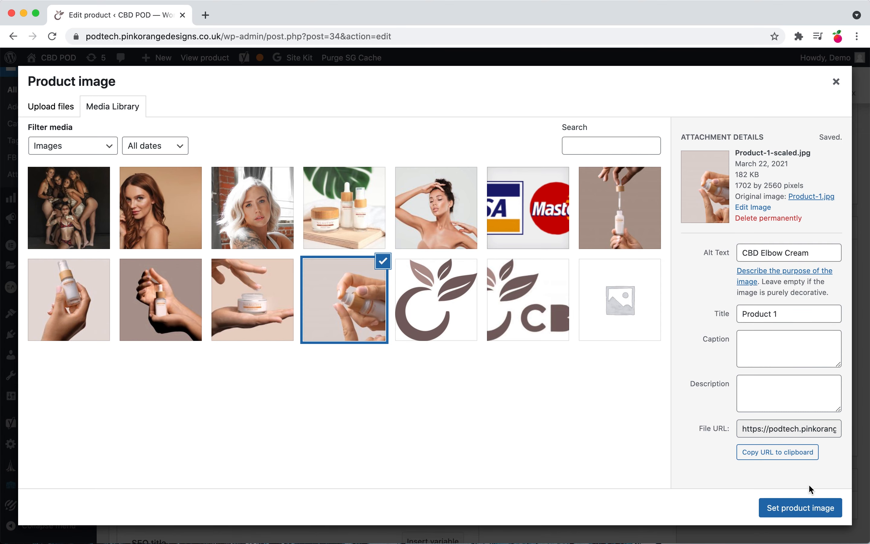
left_click(811, 512)
Step: Review the Yoast Readability analysis results, then the SEO tab's Google preview, SEO title and meta description
scroll(149, 340, "up", 3)
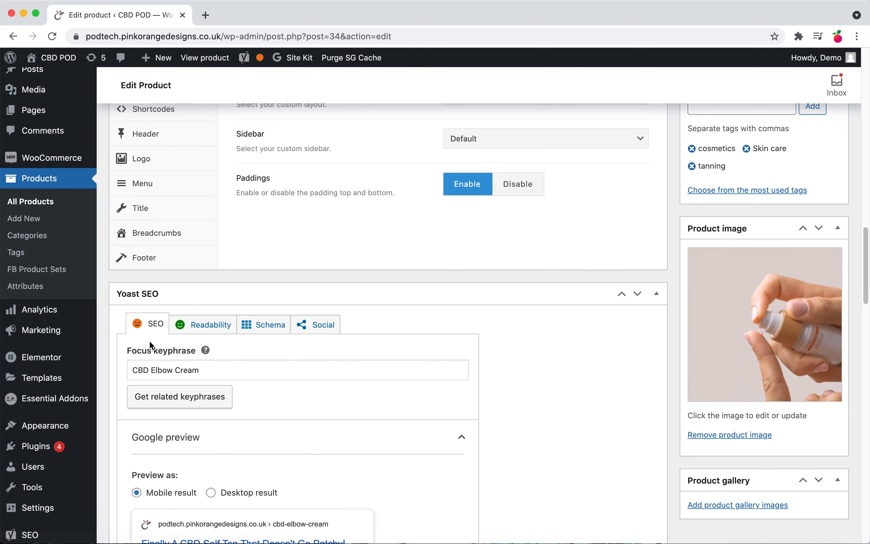
left_click(207, 332)
scroll(269, 373, "down", 6)
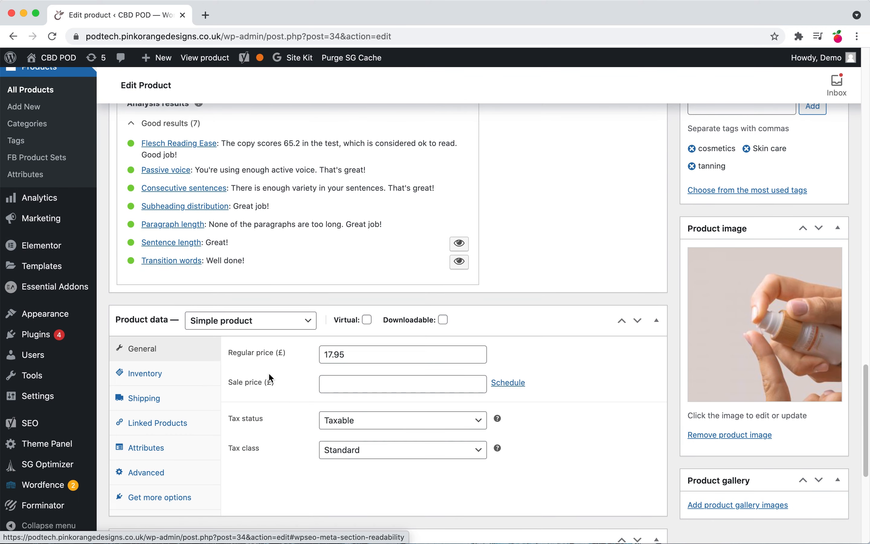
scroll(252, 370, "up", 3)
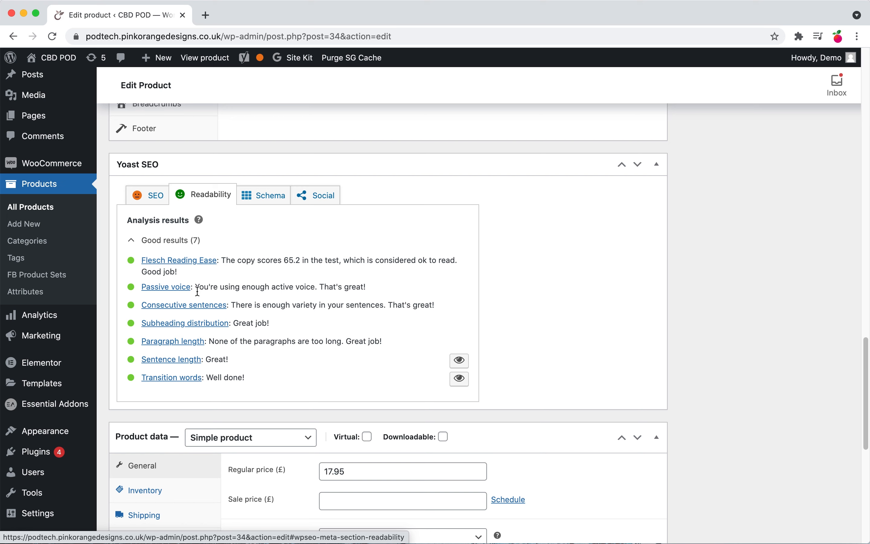
left_click(147, 202)
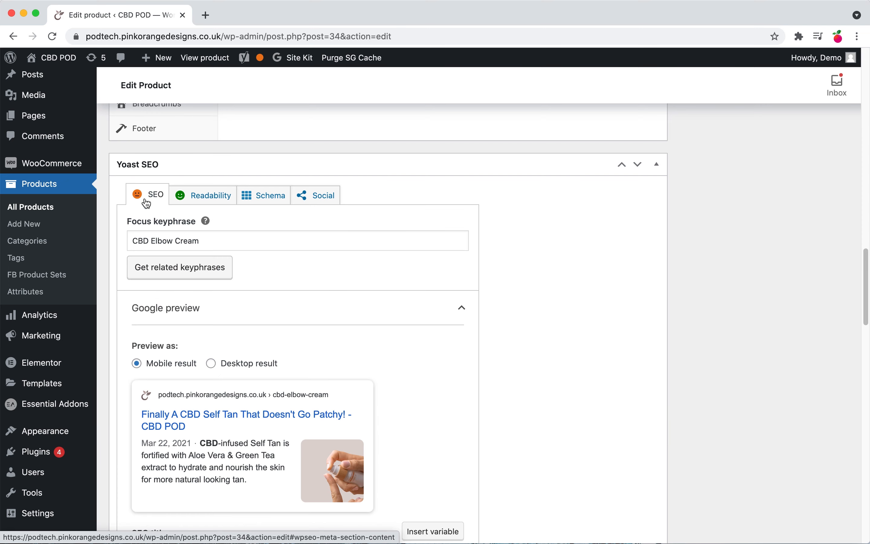
scroll(237, 287, "down", 8)
scroll(196, 305, "up", 1)
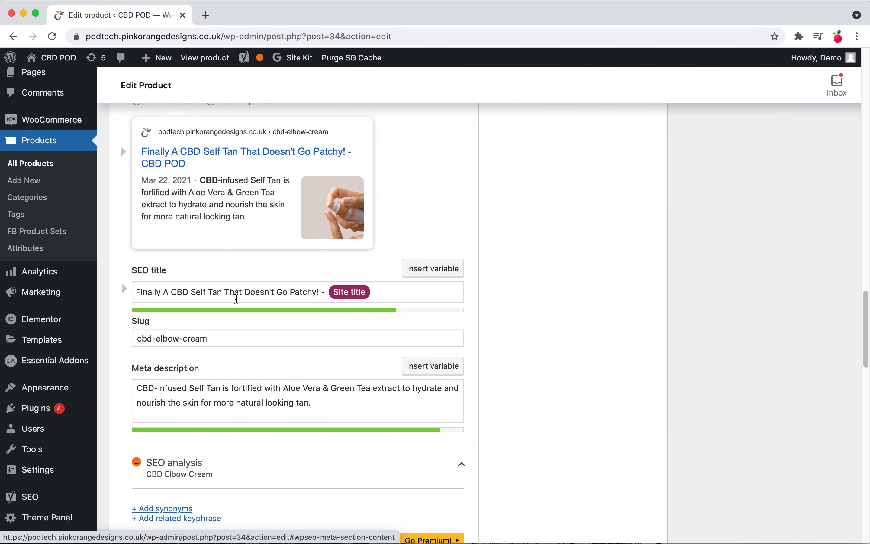
scroll(239, 299, "up", 3)
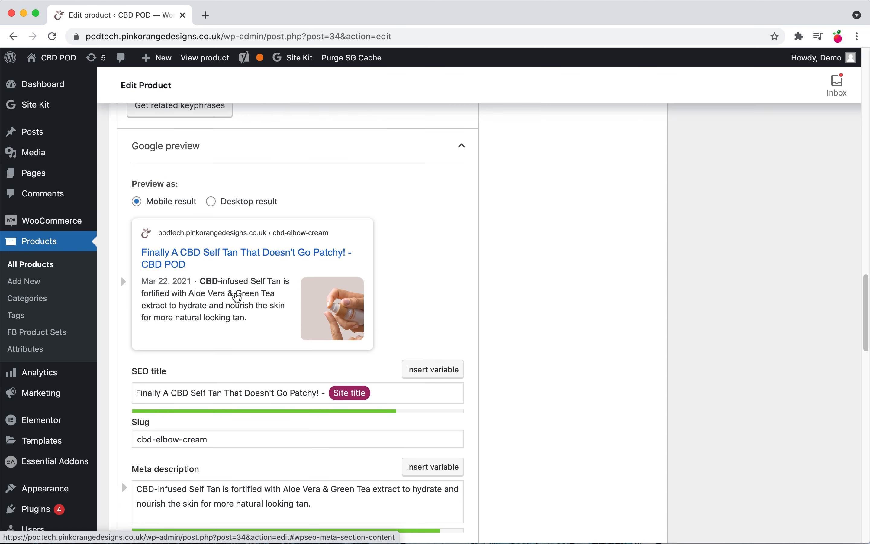
scroll(158, 195, "up", 3)
scroll(223, 388, "down", 3)
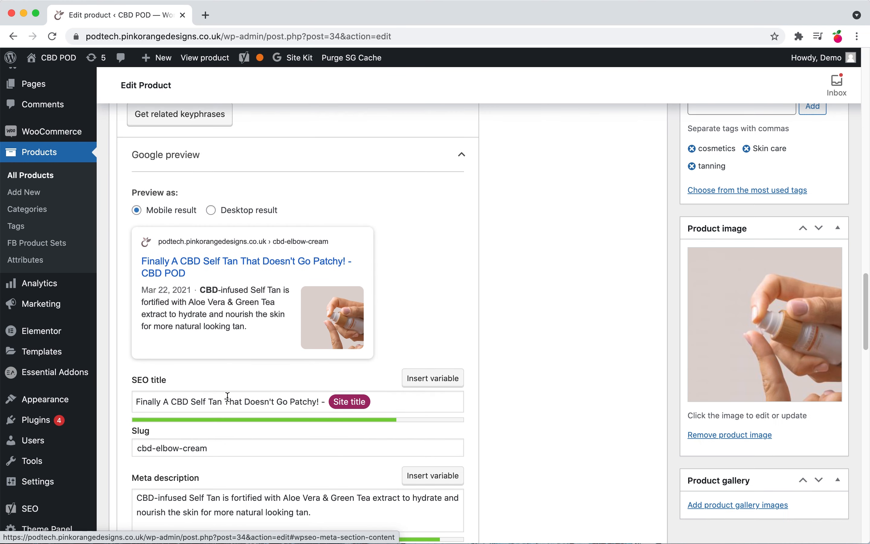
Step: Set the SEO title to "CBD Elbow Cream: Nourish and hydrate your skin with this product"
triple_click(198, 398)
type("CBD Elbow Cream")
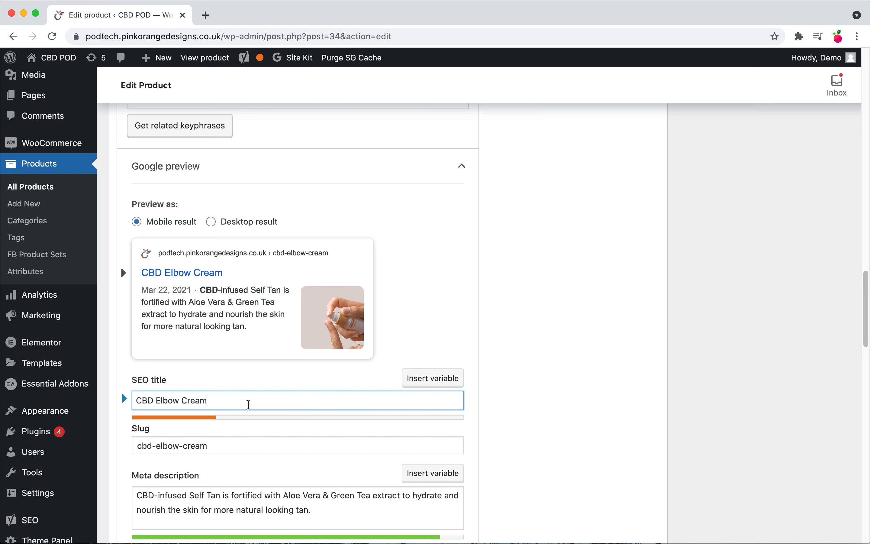
type(":")
type("Nourish")
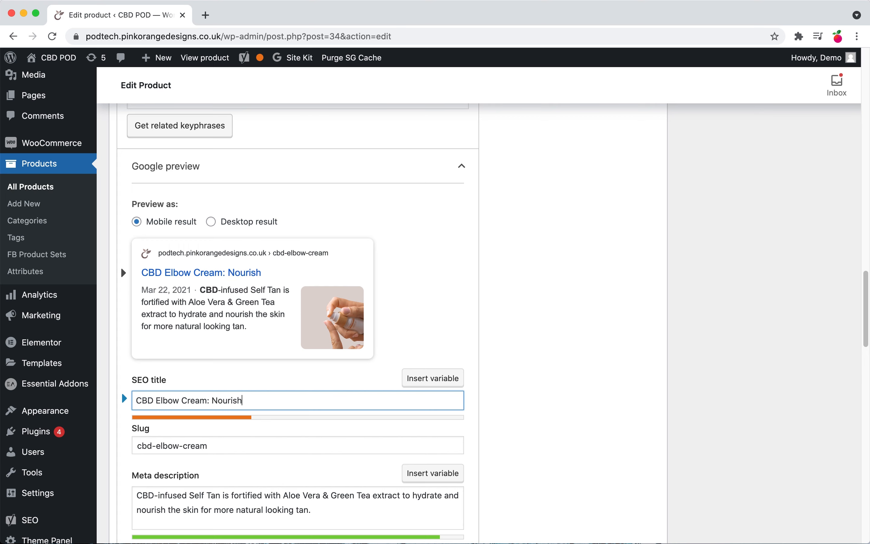
type(" and hy")
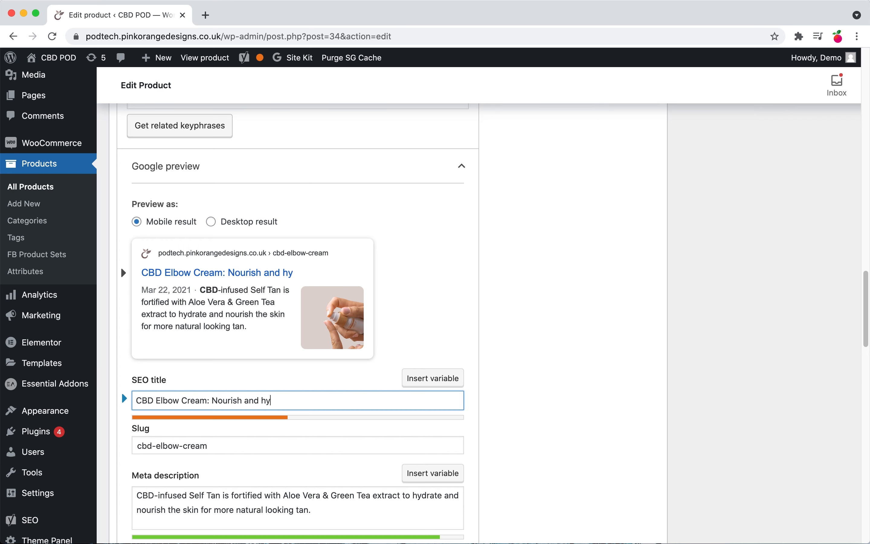
type("drate your ")
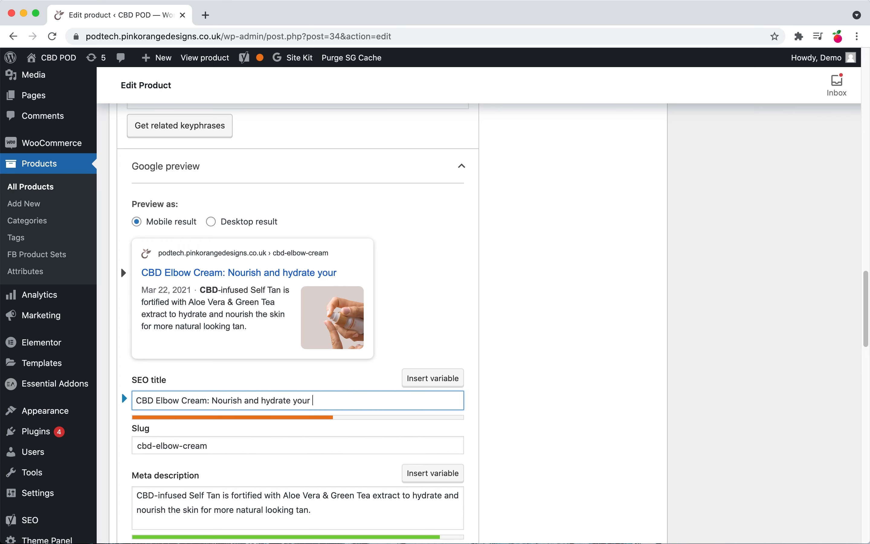
type("skin")
type("w")
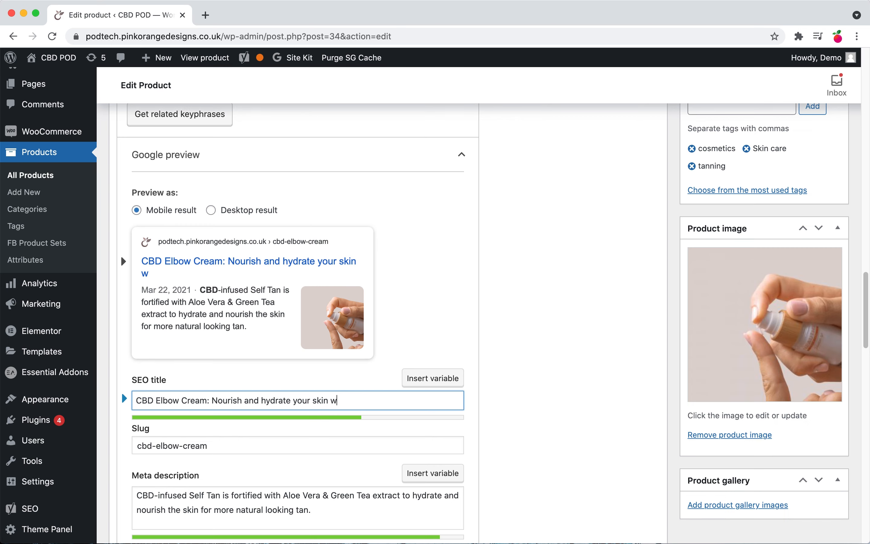
type("ith this product")
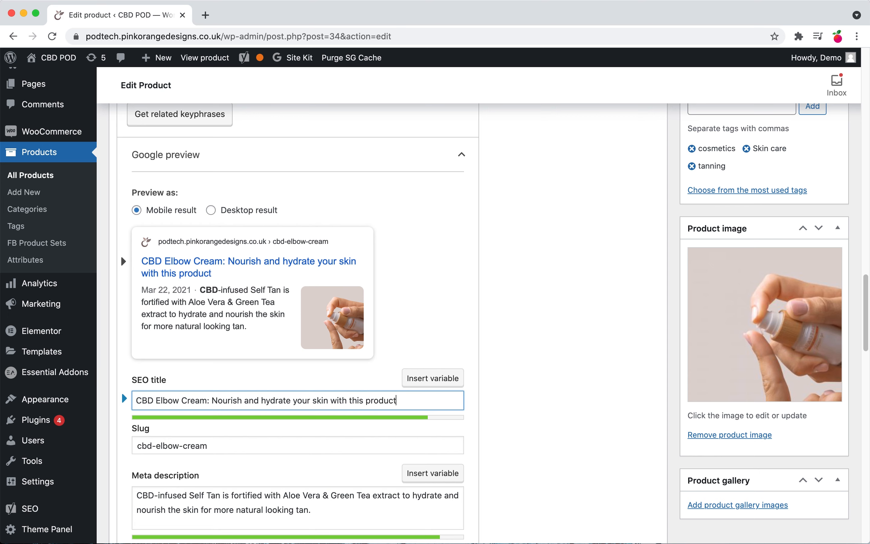
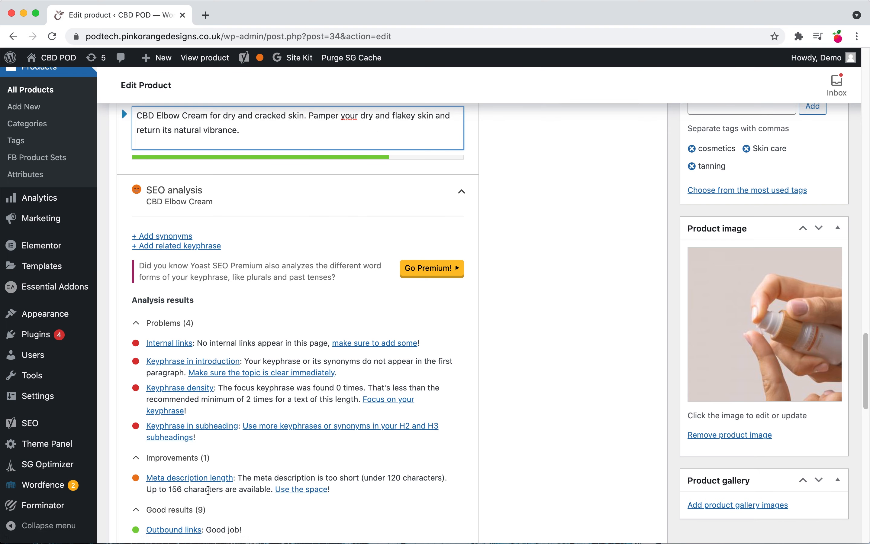
Step: Reword the meta description's middle to "Pamper and protect your dry and flakey skin, return its natural vibrance."
scroll(198, 492, "up", 4)
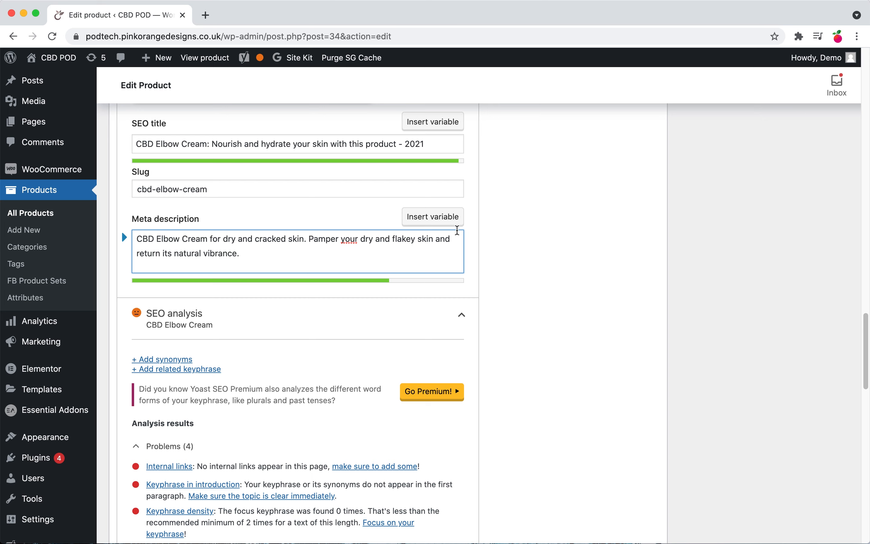
left_click_drag(435, 239, 452, 238)
type(",")
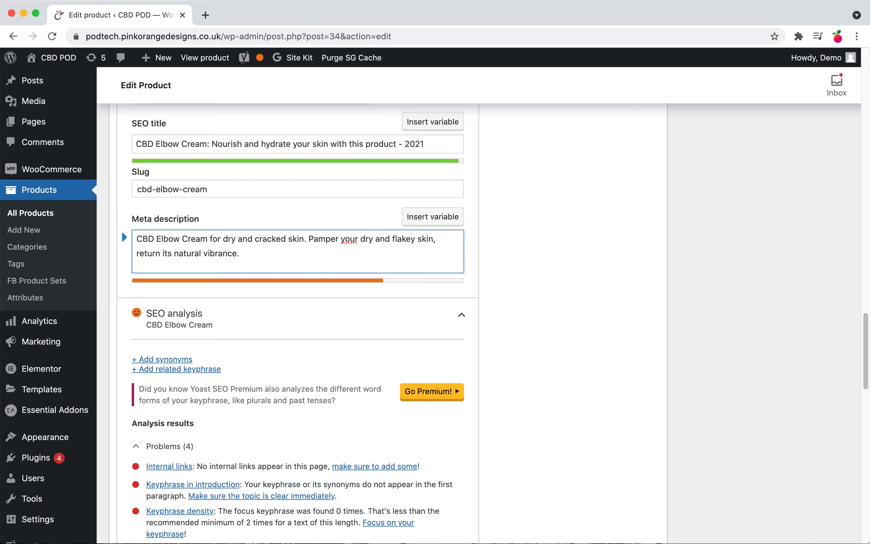
left_click(341, 238)
type("and protec")
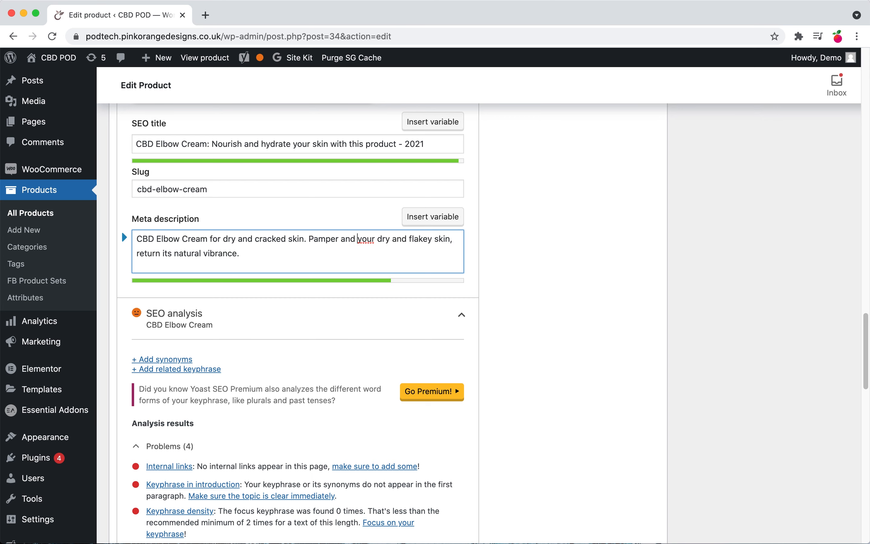
type("t")
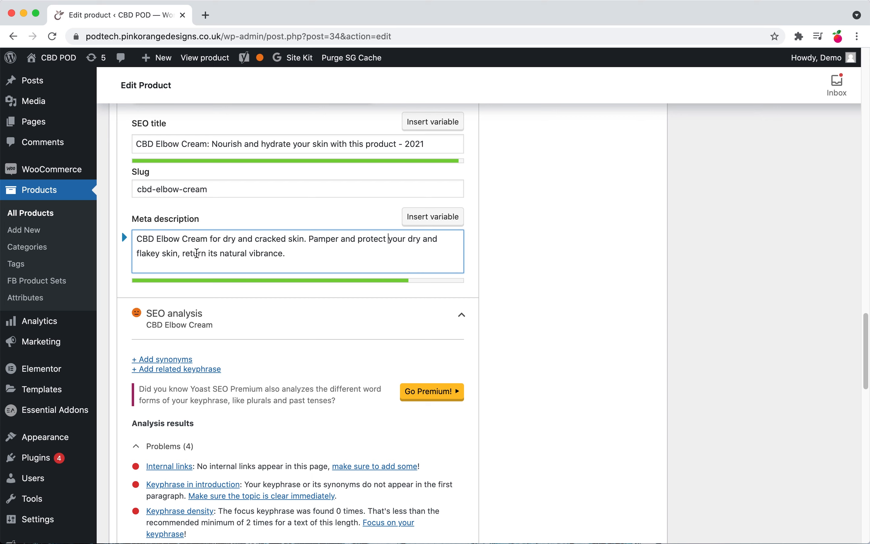
Step: Break the meta description into a new sentence reading "Return your elbows to its natural vibrance."
left_click(181, 252)
key("BackSpace")
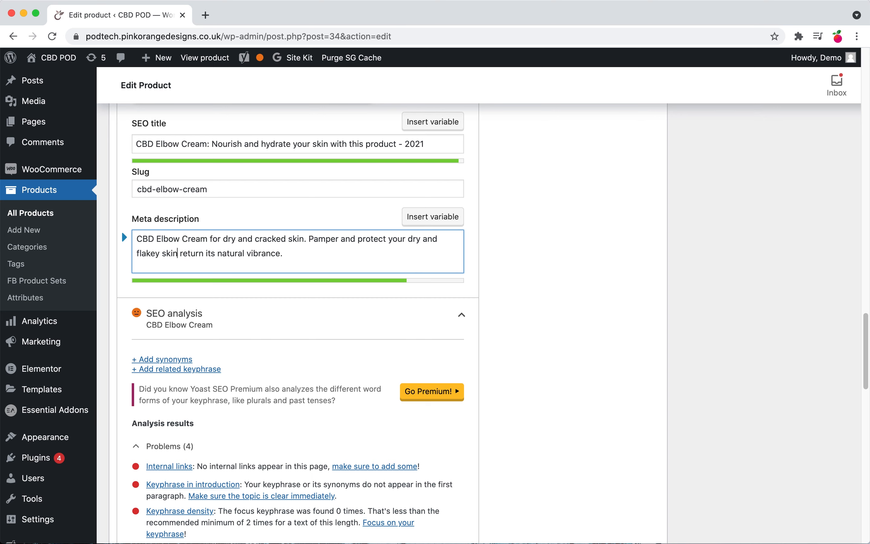
type(".")
key("shift+Right")
key("shift+Right")
type("R")
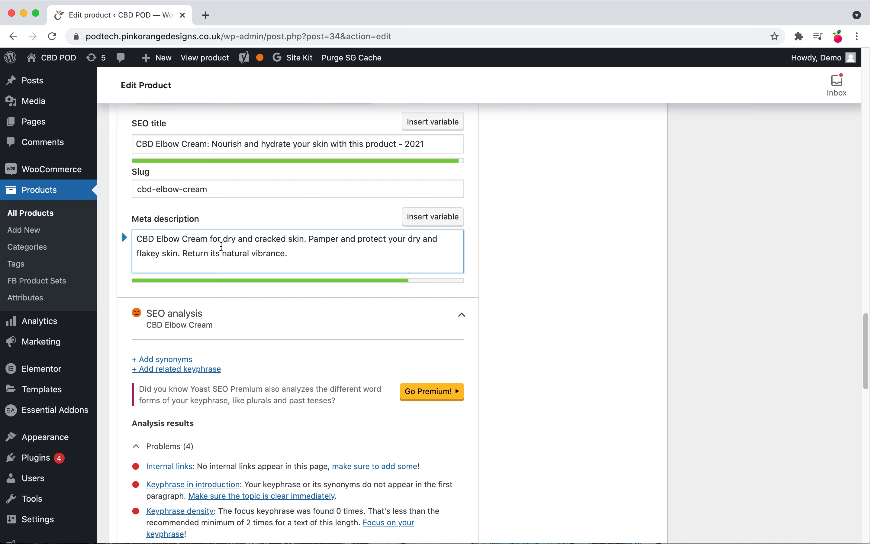
left_click(211, 255)
type("your ")
type("elbow")
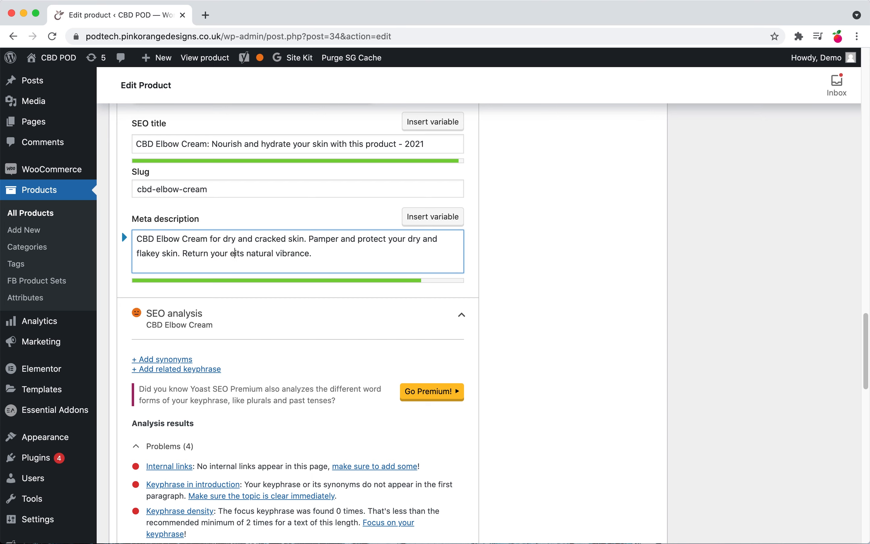
type("s to")
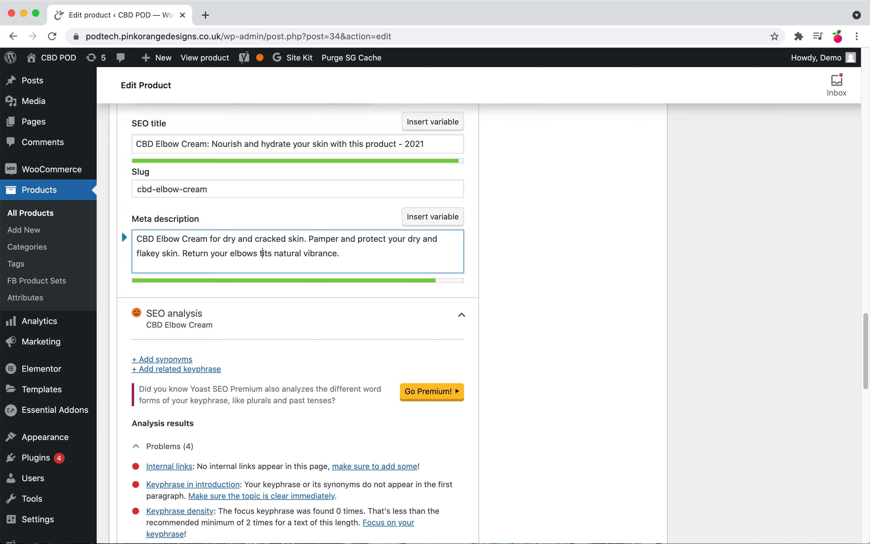
left_click(563, 281)
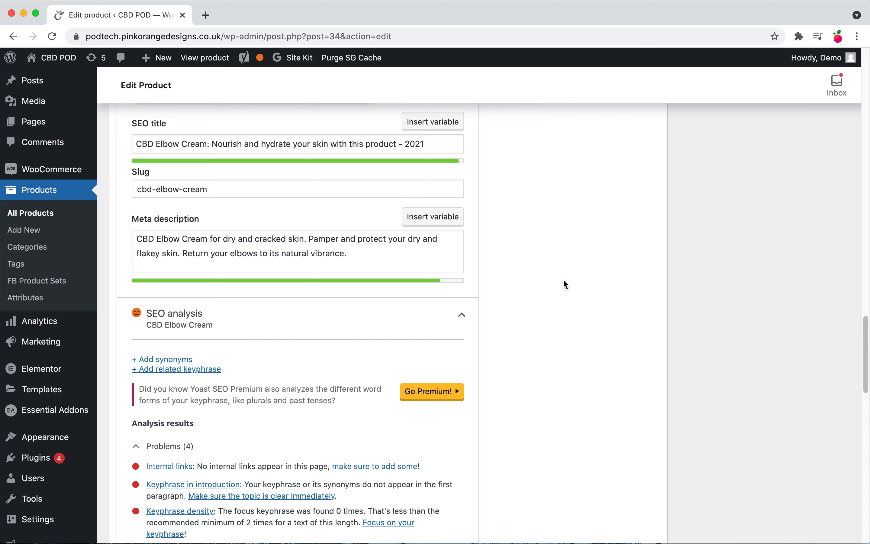
Step: Reword the final meta description sentence to "Restore your elbows to their natural vibrance."
left_click(257, 254)
key("BackSpace")
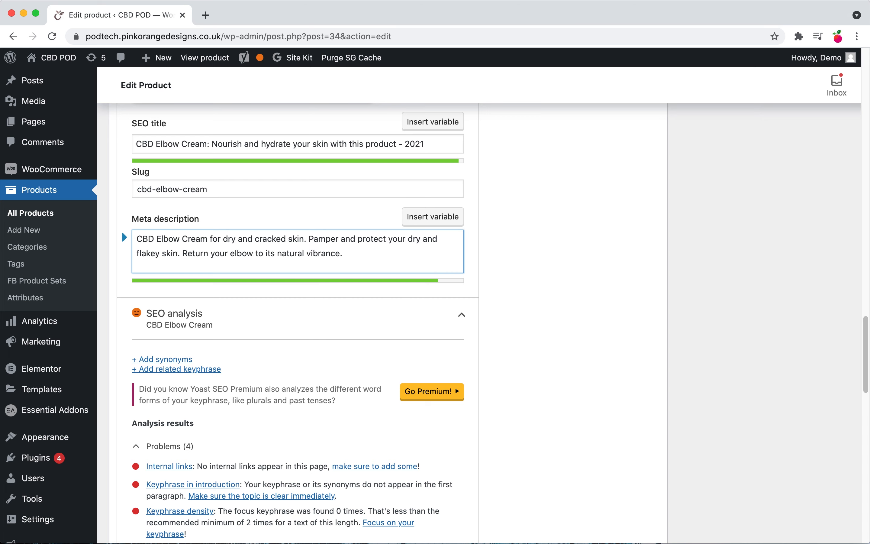
type("s")
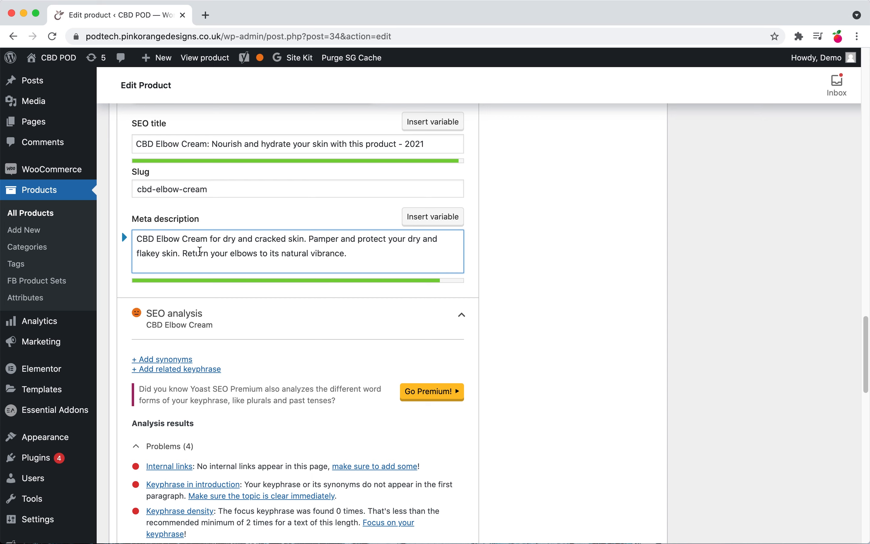
double_click(200, 252)
type("Restore")
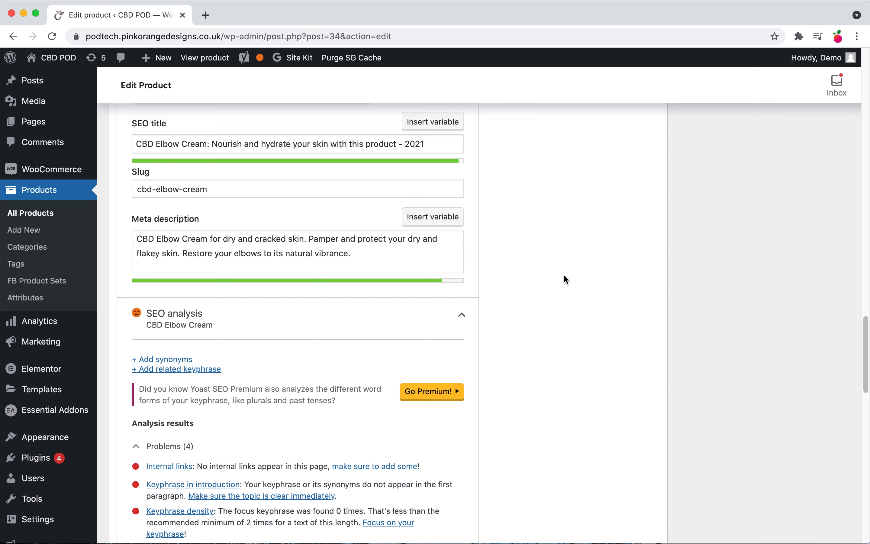
double_click(279, 253)
type("their")
left_click(577, 287)
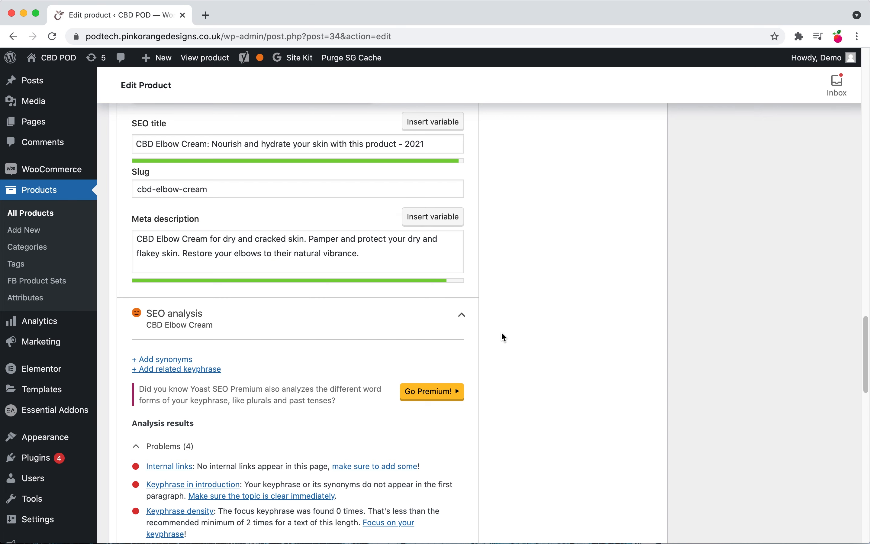
Step: Review the Yoast SEO analysis results and the Google preview of the revised meta description
scroll(489, 381, "down", 5)
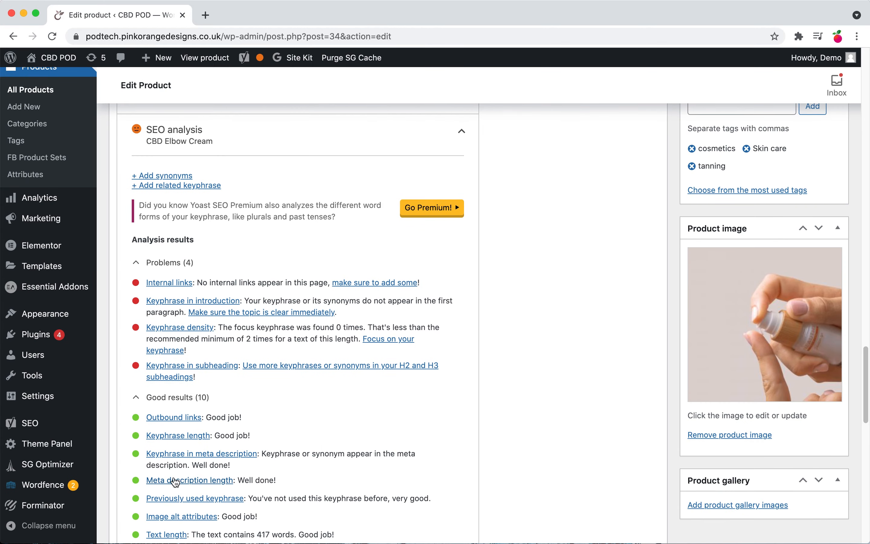
scroll(264, 492, "up", 6)
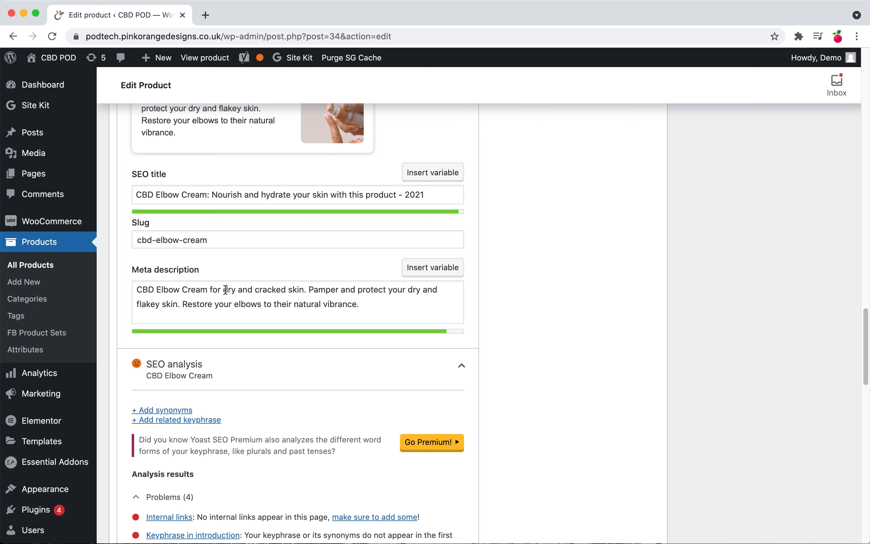
left_click(297, 291)
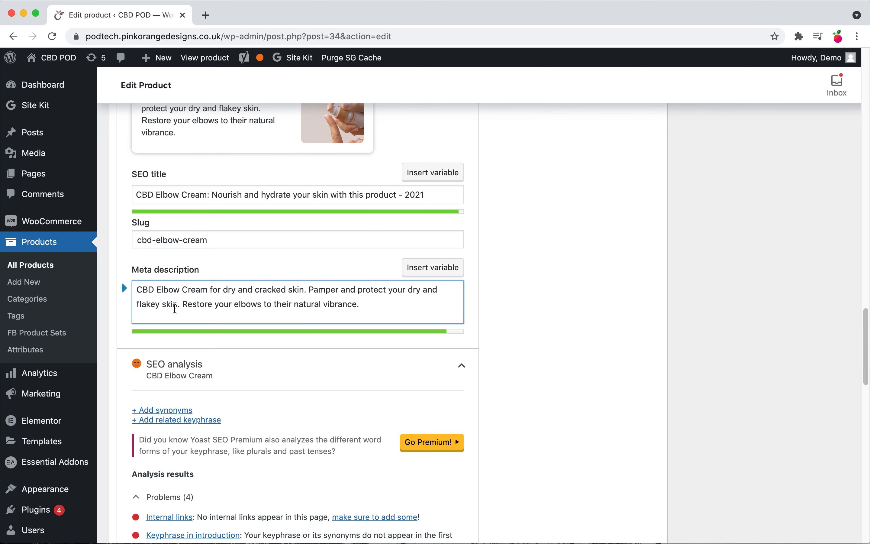
scroll(255, 306, "up", 1)
scroll(255, 306, "up", 5)
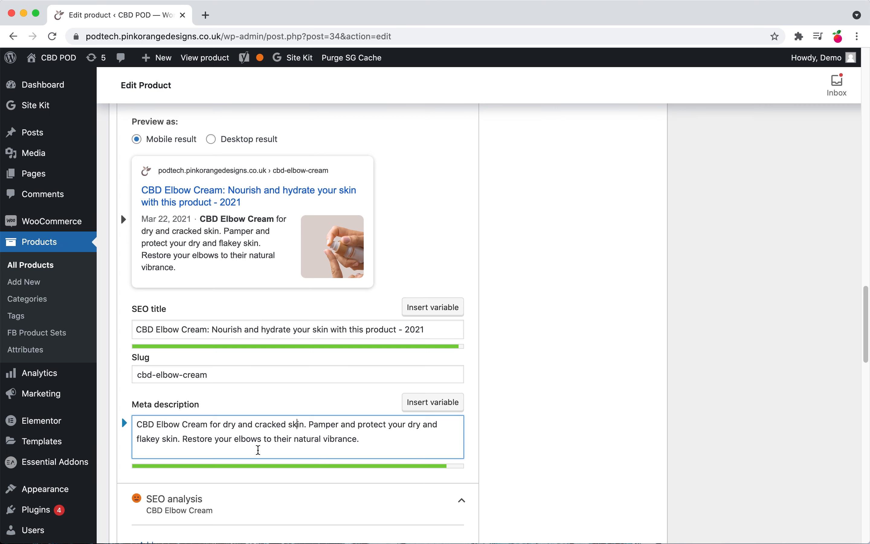
left_click_drag(401, 445, 111, 430)
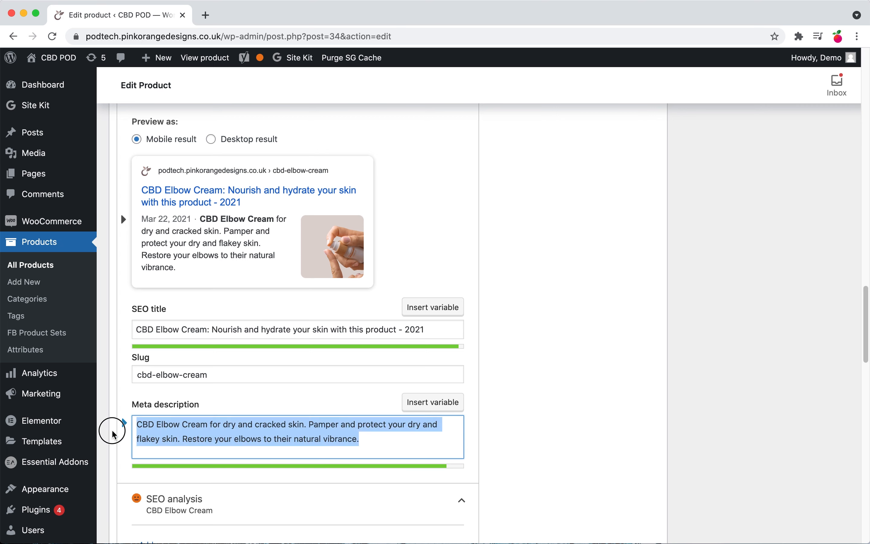
left_click(623, 442)
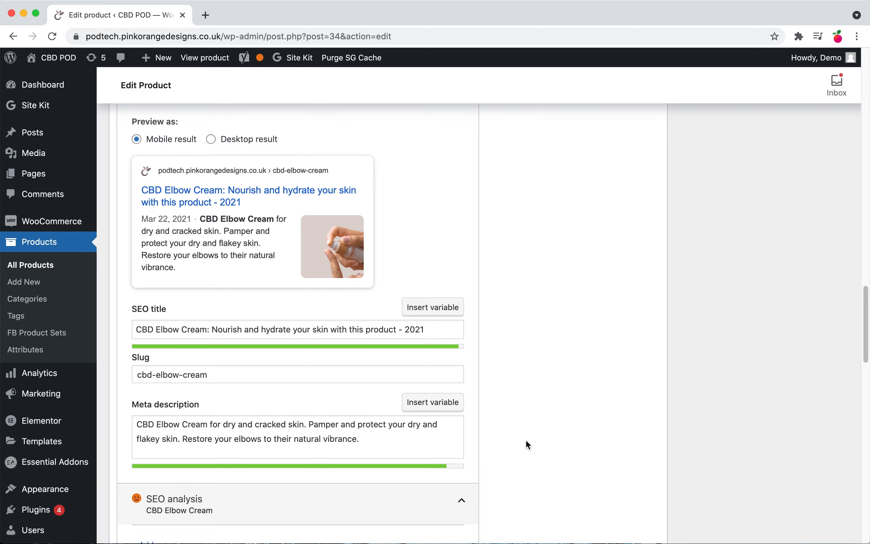
Step: Update the product to save the SEO title and meta description changes
scroll(525, 439, "down", 6)
scroll(537, 462, "down", 5)
scroll(617, 425, "up", 20)
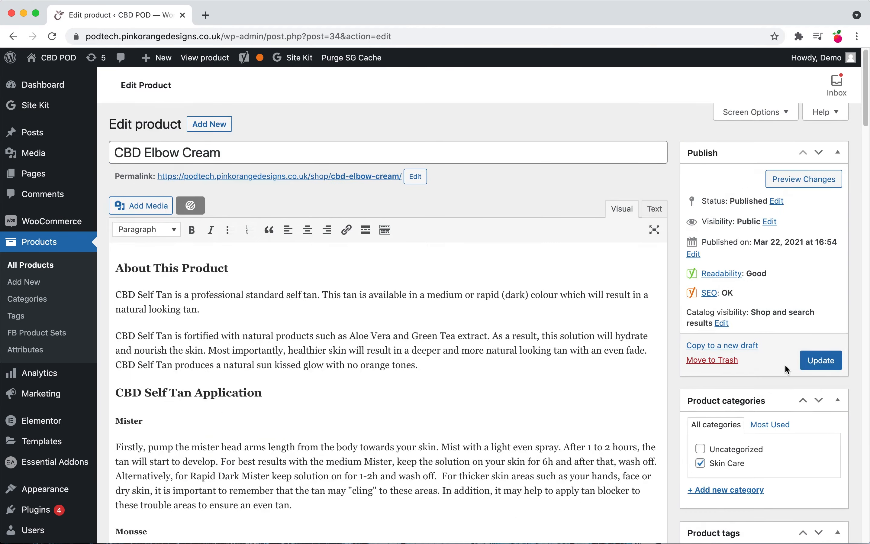
left_click(820, 360)
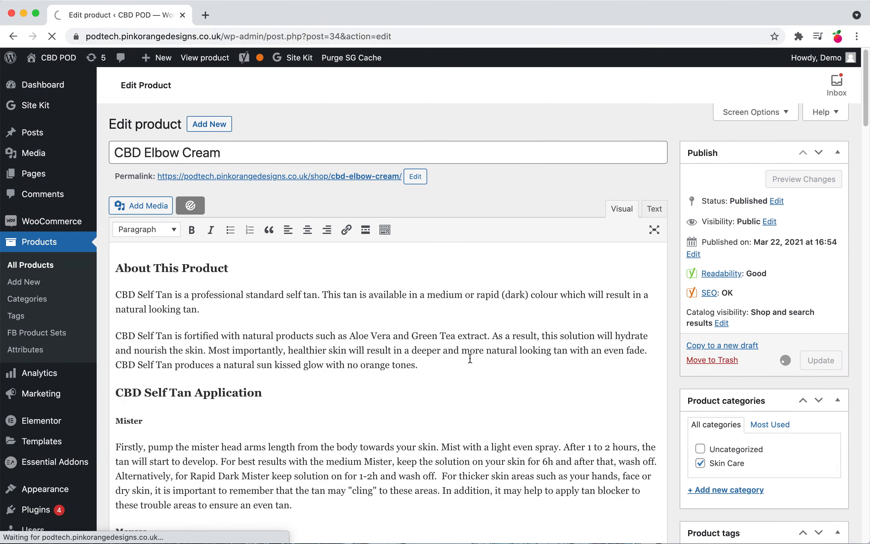
Step: Check the remaining SEO problems, then copy the product title CBD Elbow Cream
scroll(470, 358, "down", 10)
scroll(470, 358, "down", 20)
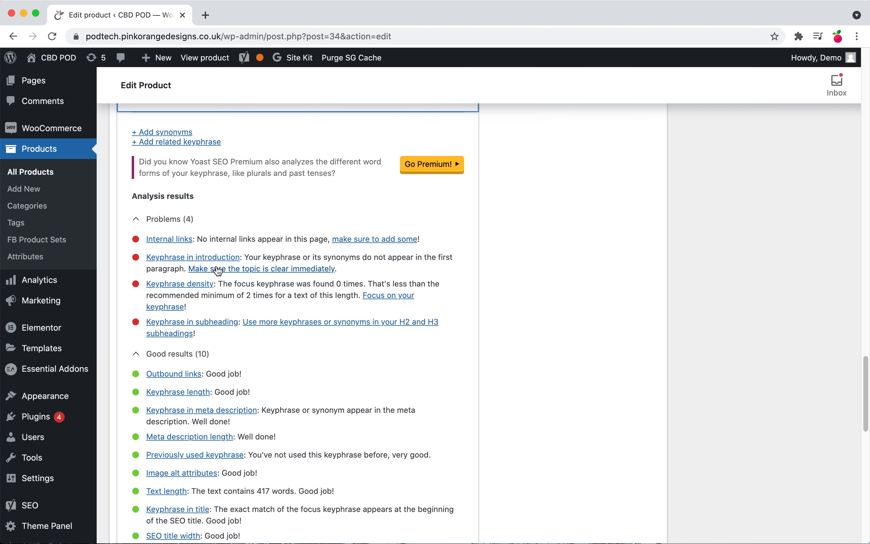
scroll(159, 340, "up", 20)
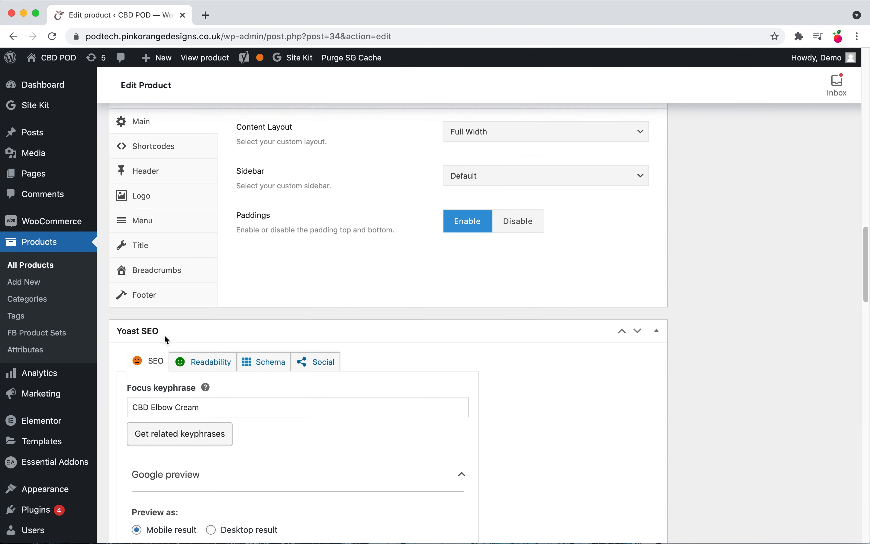
scroll(163, 342, "down", 3)
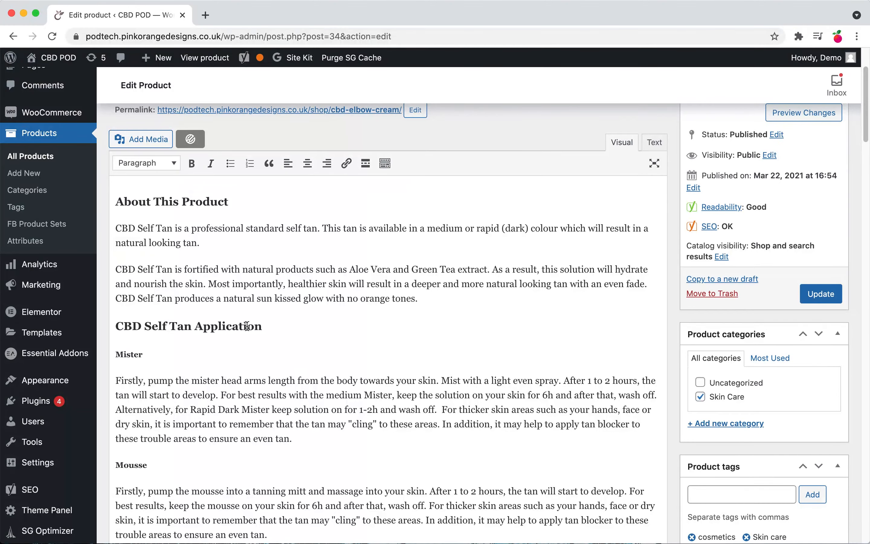
scroll(261, 305, "up", 3)
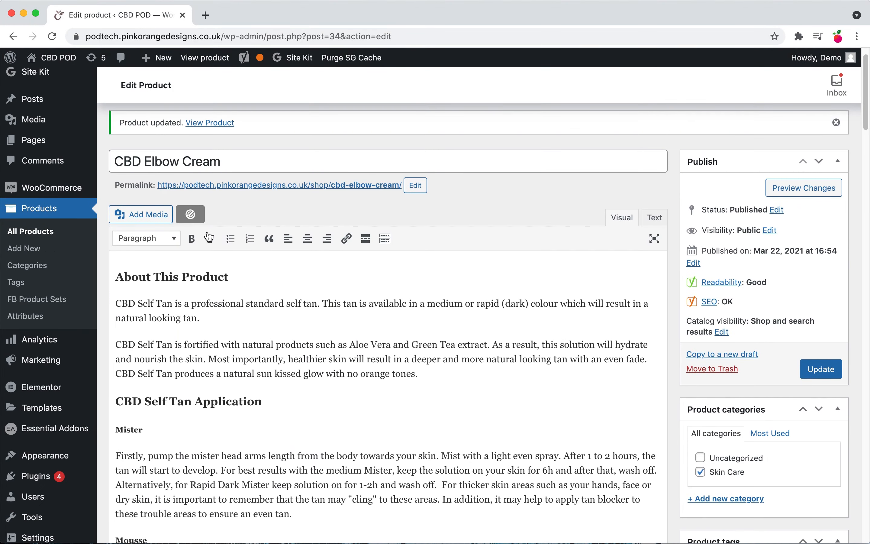
double_click(166, 159)
triple_click(166, 159)
key("super+c")
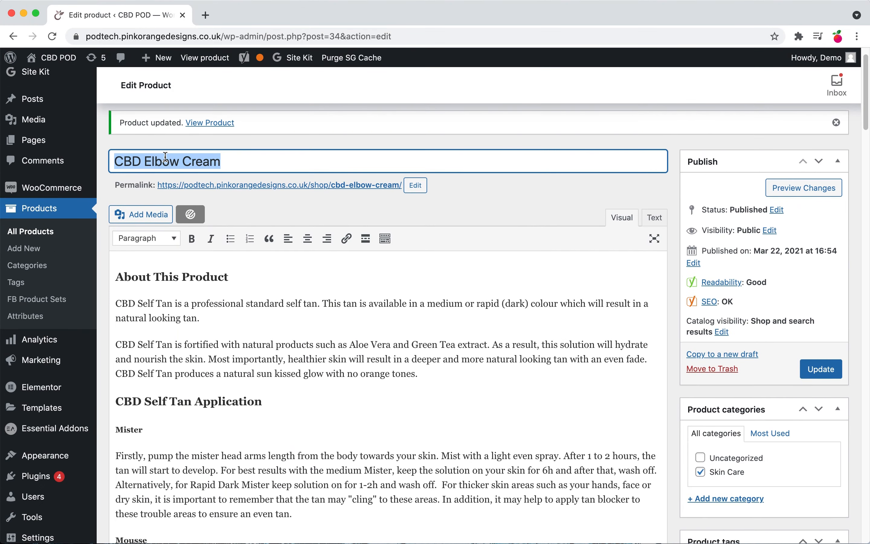
Step: Replace "CBD Self Tan" in the application subheading with CBD Elbow Cream
left_click(191, 402)
left_click_drag(191, 402, 87, 404)
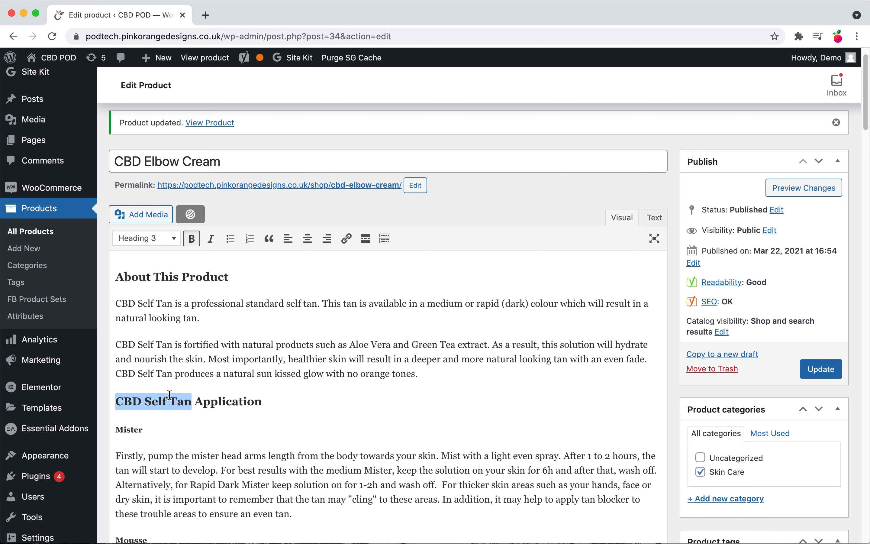
left_click(173, 240)
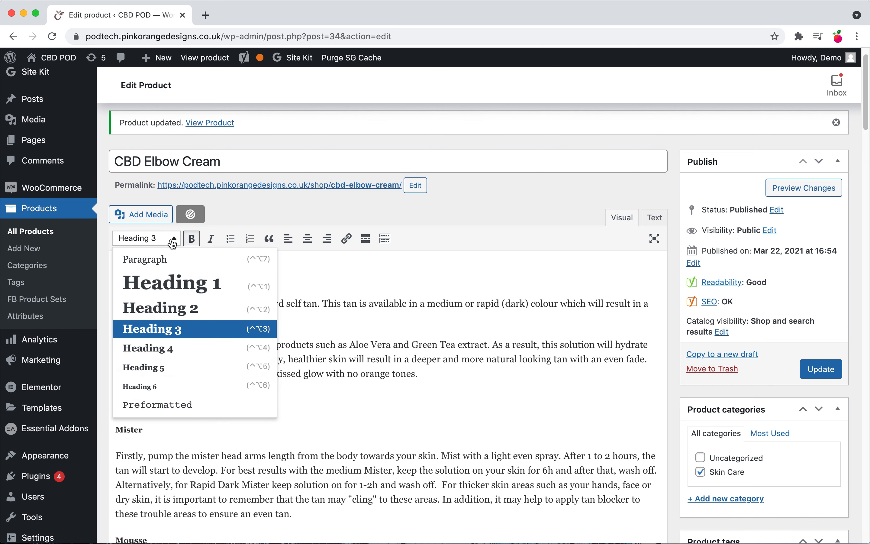
left_click(173, 243)
left_click(172, 277)
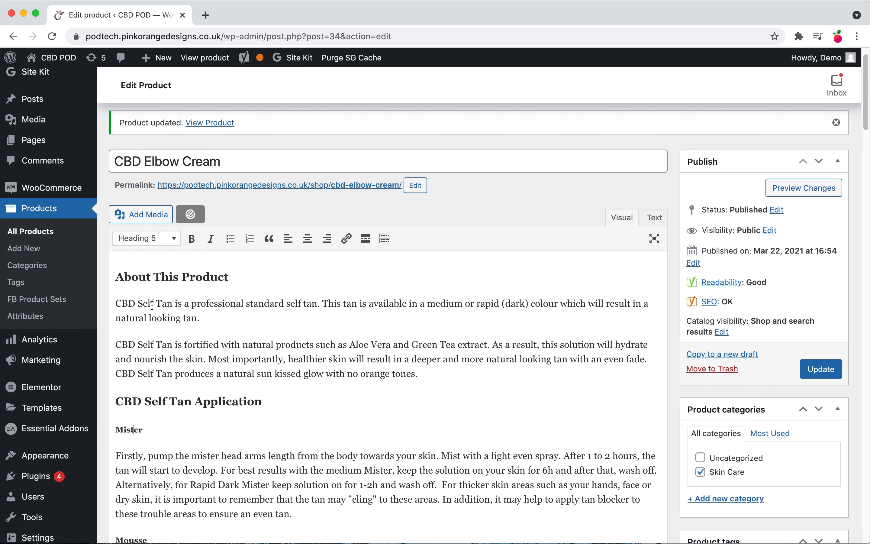
left_click_drag(191, 401, 87, 392)
key("super+v")
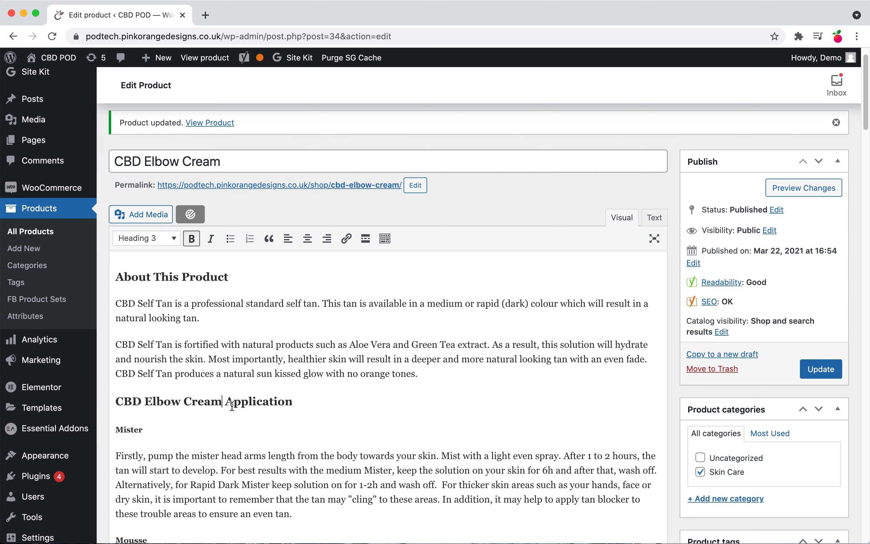
Step: Extend the Advantages subheading to read "Advantages of CBD Elbow Cream"
scroll(230, 408, "down", 10)
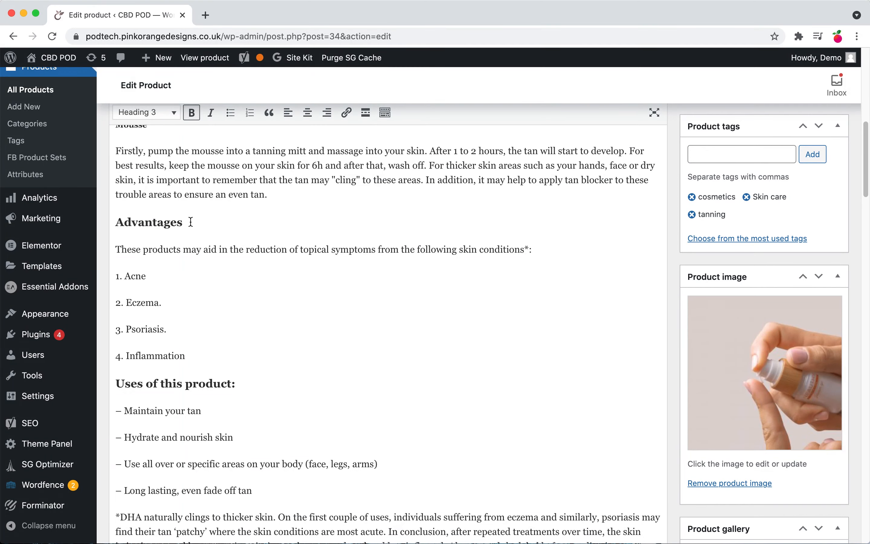
type("of")
key("super+v")
Step: Scroll through the product description and SEO panel to review the edited subheadings and preview
scroll(227, 317, "down", 15)
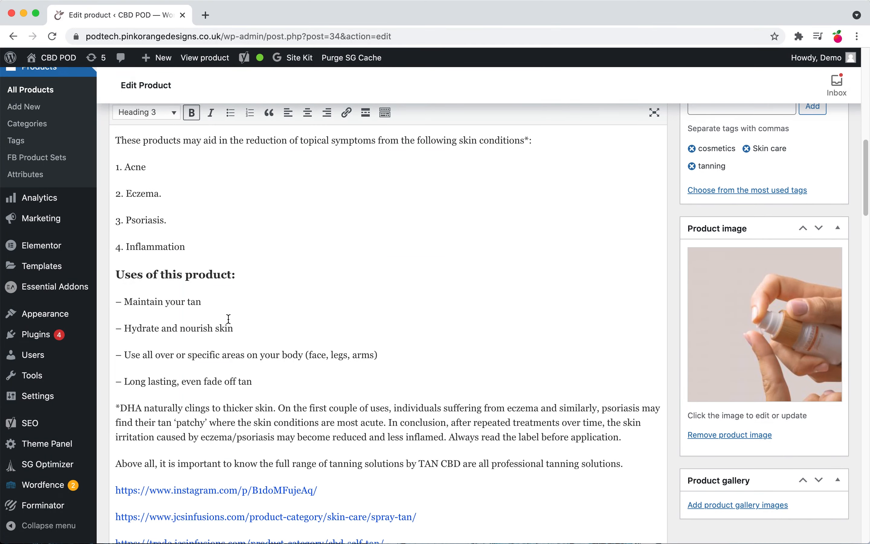
scroll(228, 318, "up", 10)
scroll(227, 318, "up", 14)
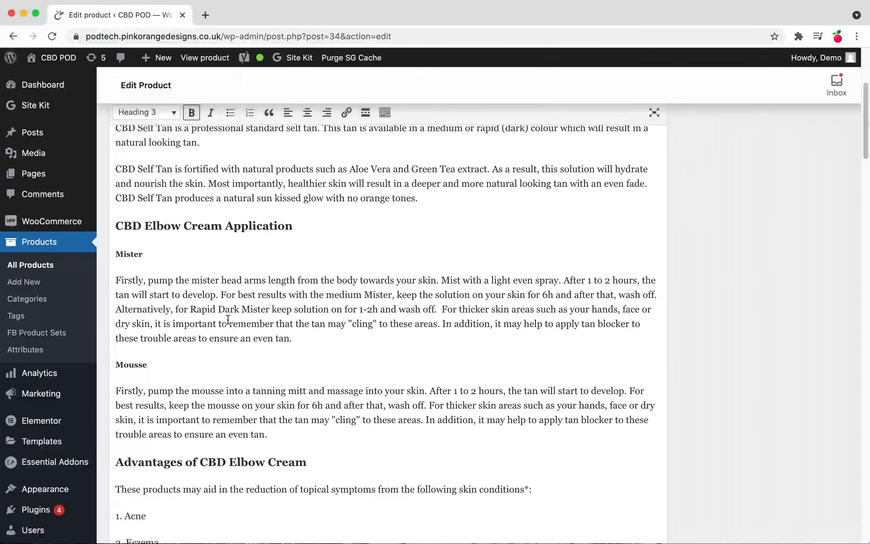
scroll(228, 321, "down", 20)
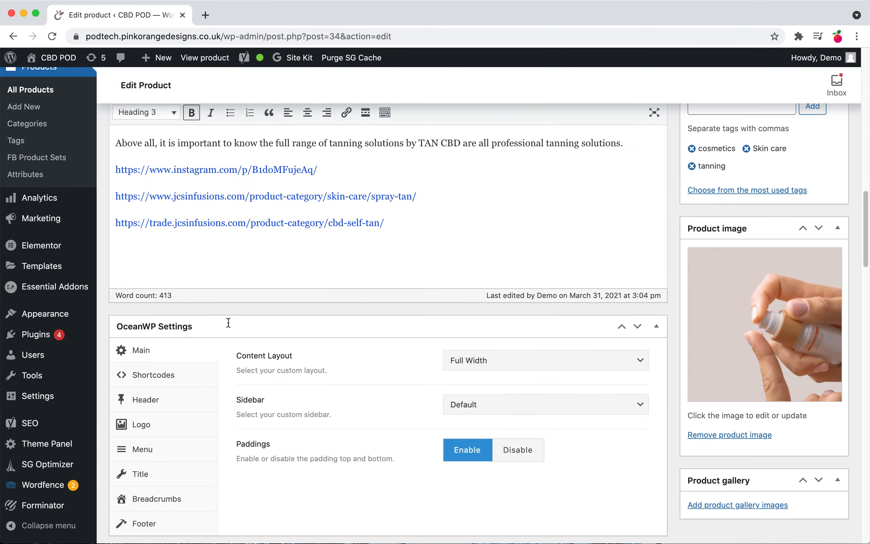
scroll(229, 328, "down", 5)
scroll(229, 329, "up", 15)
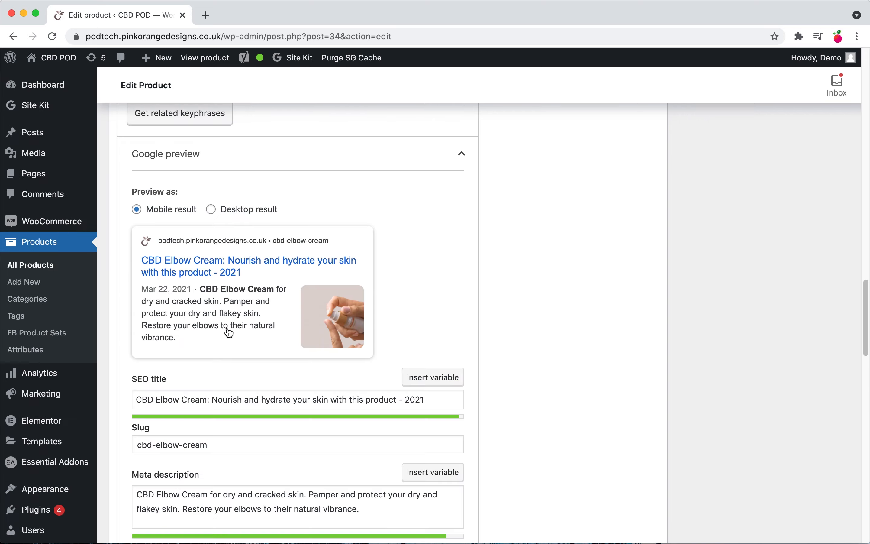
Step: Review the SEO analysis results and the product description's opening paragraphs
scroll(231, 351, "down", 15)
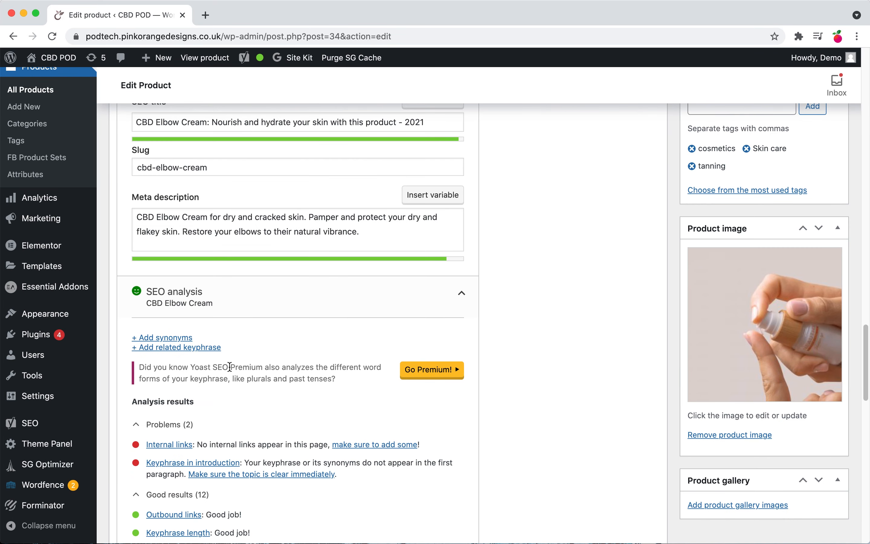
scroll(180, 378, "down", 2)
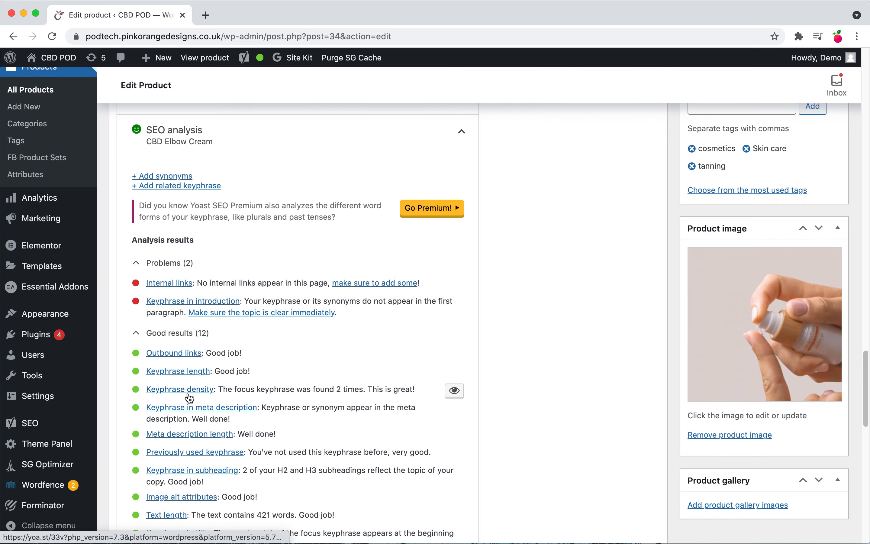
scroll(208, 393, "down", 1)
scroll(208, 393, "up", 20)
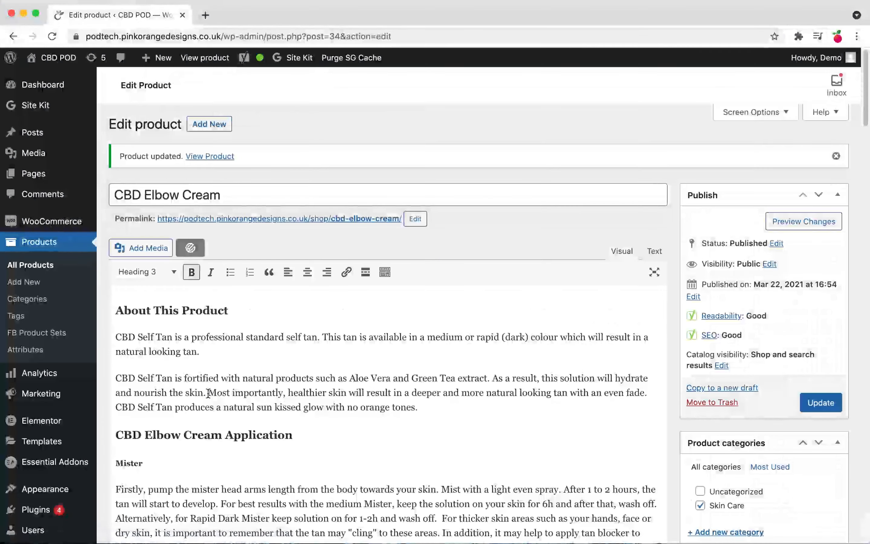
left_click_drag(195, 340, 289, 340)
left_click(301, 382)
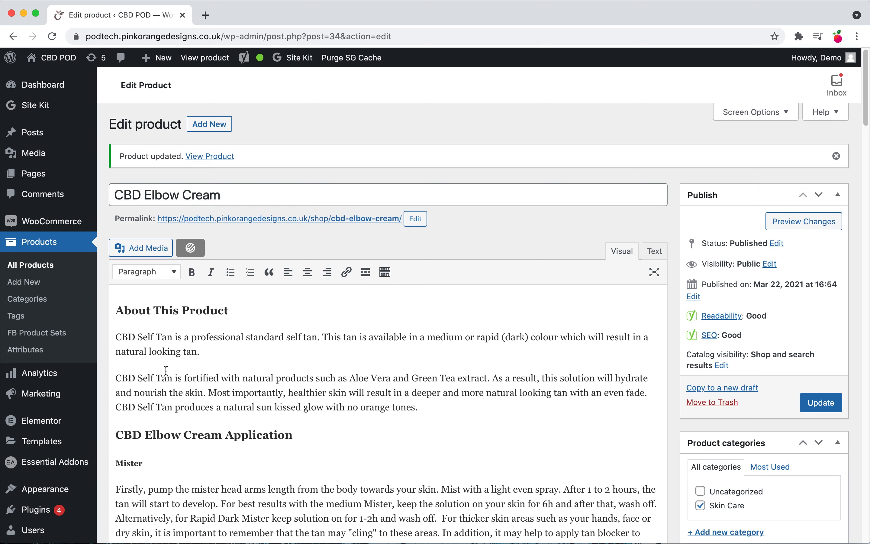
scroll(173, 378, "down", 3)
scroll(303, 450, "down", 4)
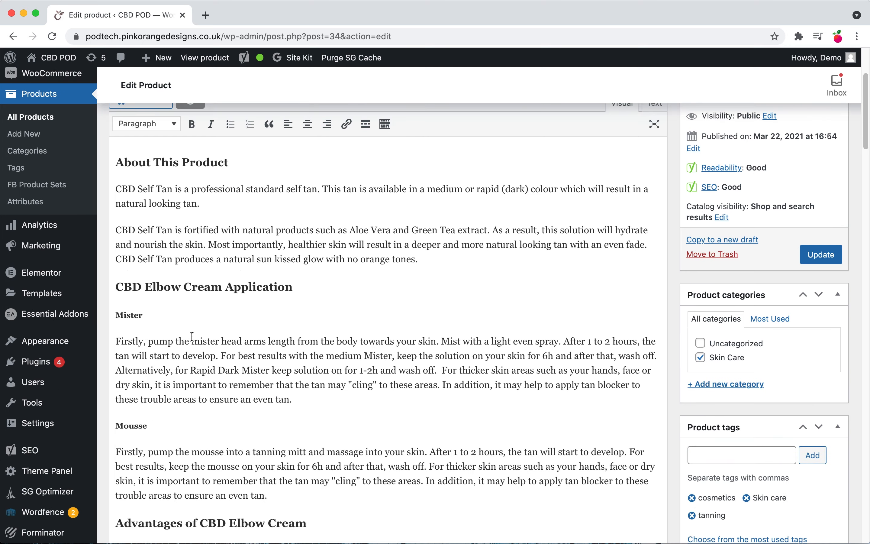
scroll(344, 389, "down", 5)
scroll(221, 413, "up", 10)
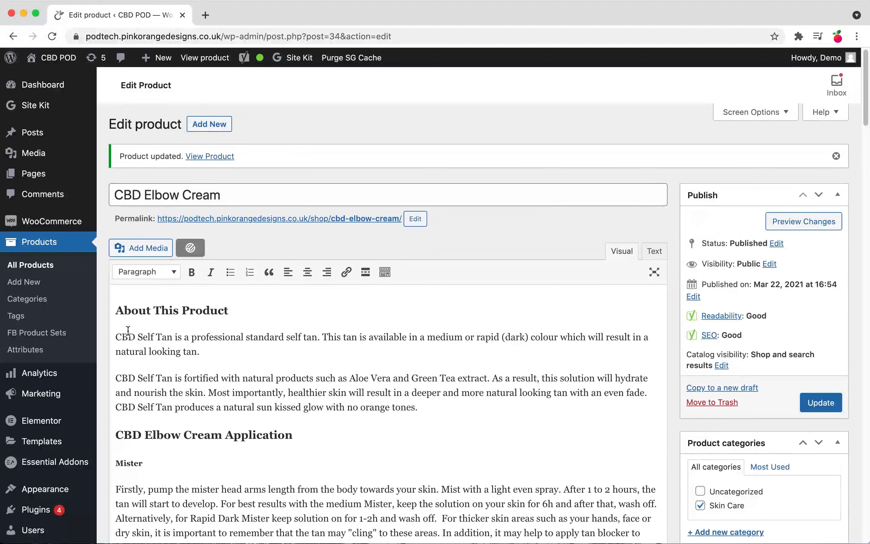
Step: Rewrite the first paragraph's opening as "CBD Elbow Cream is a professional standard skin restoration cream."
left_click_drag(172, 337, 107, 333)
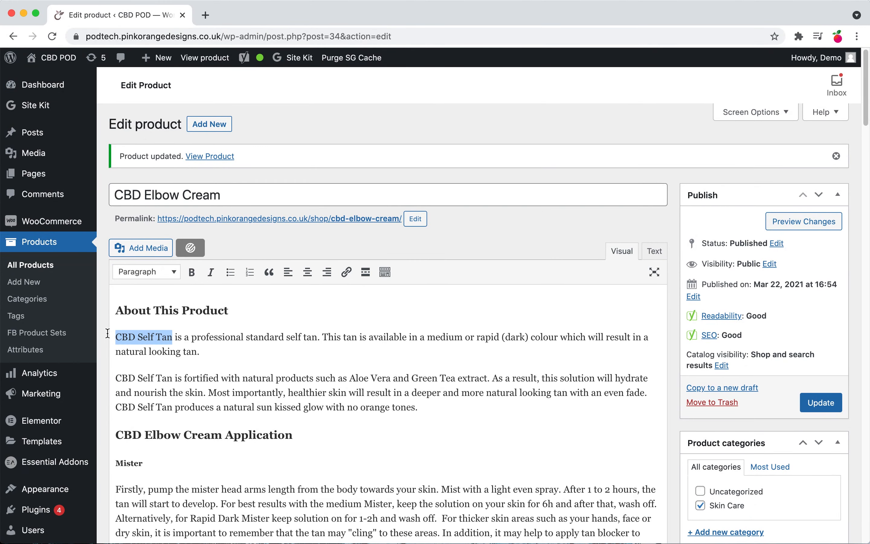
key("super+v")
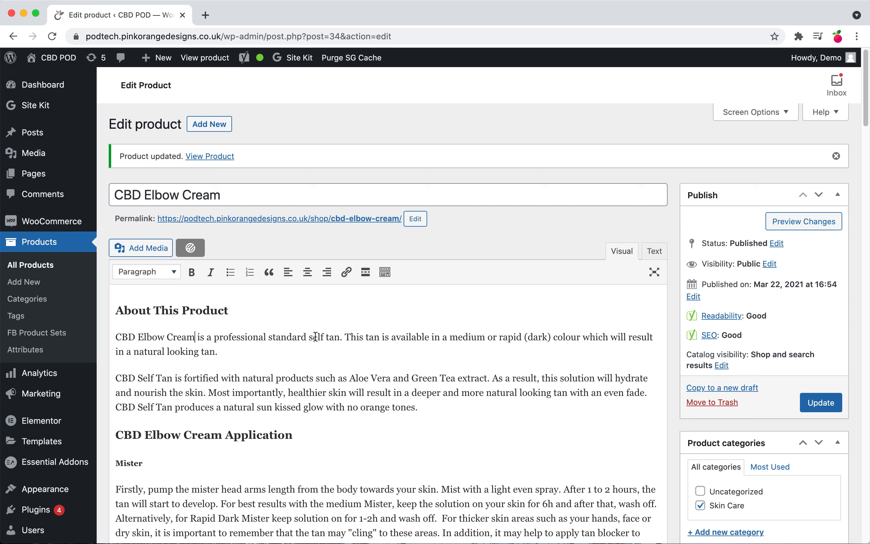
left_click_drag(311, 336, 339, 338)
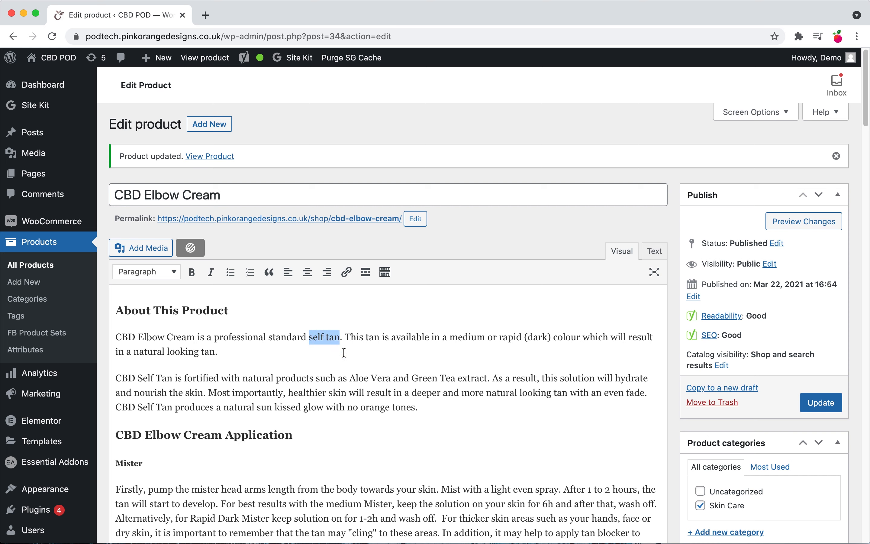
type("skin resto")
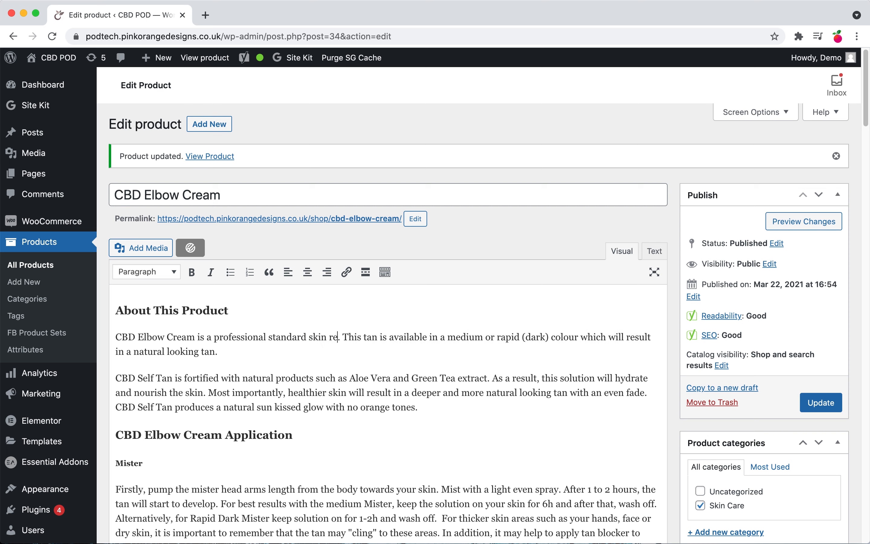
type("ration cr")
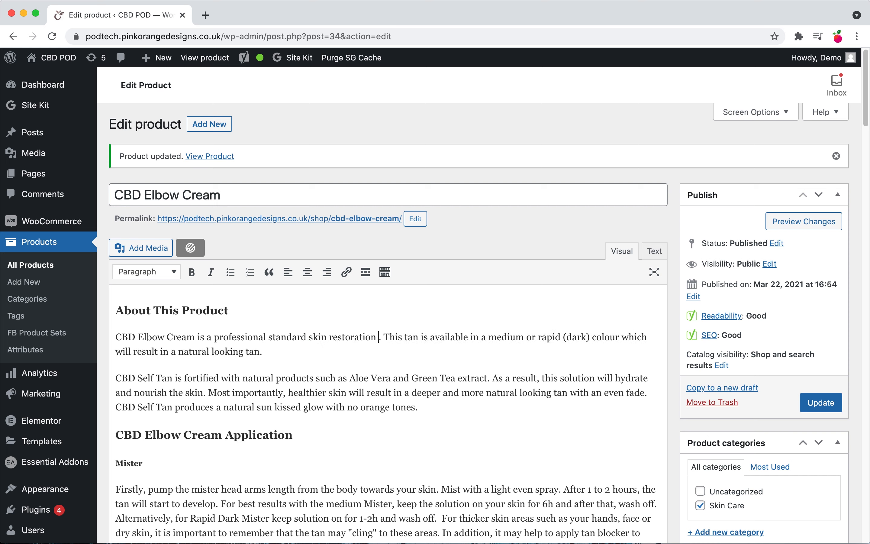
type("e")
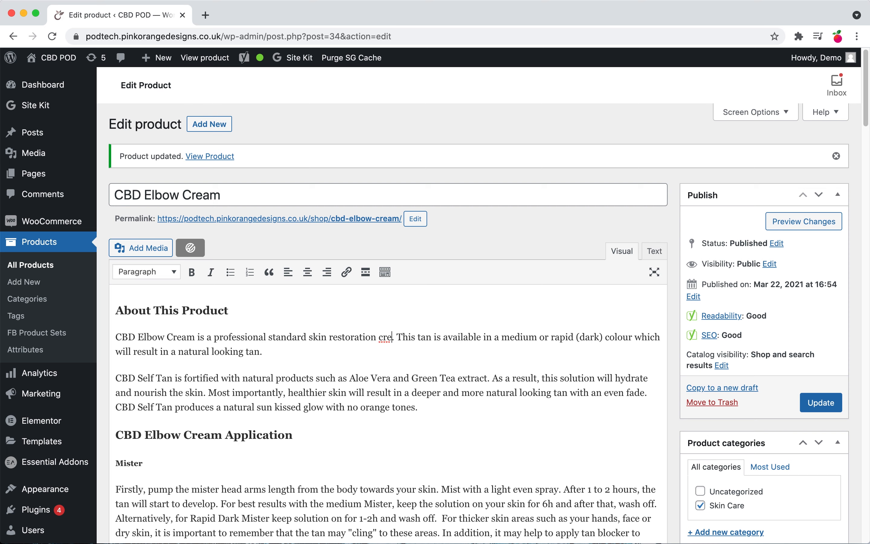
type("am")
Step: Replace "tan" in the following sentence with "soothing formula", correcting the word's spelling
double_click(436, 339)
type("soothing")
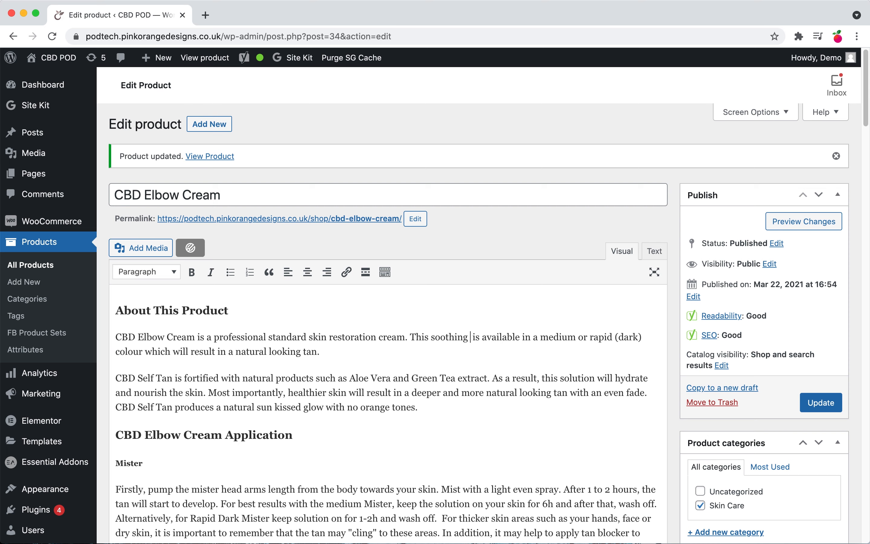
type("formula")
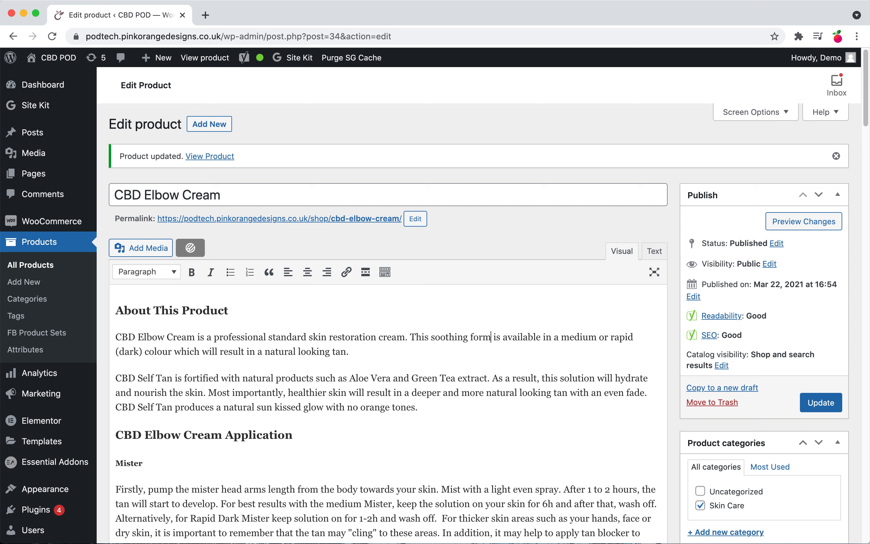
key("BackSpace")
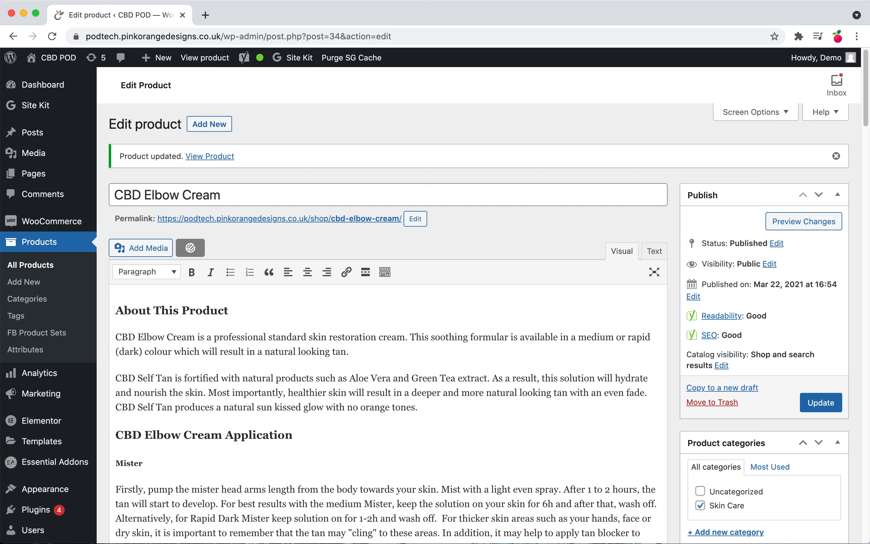
right_click(493, 332)
left_click(480, 339)
right_click(480, 340)
left_click(480, 340)
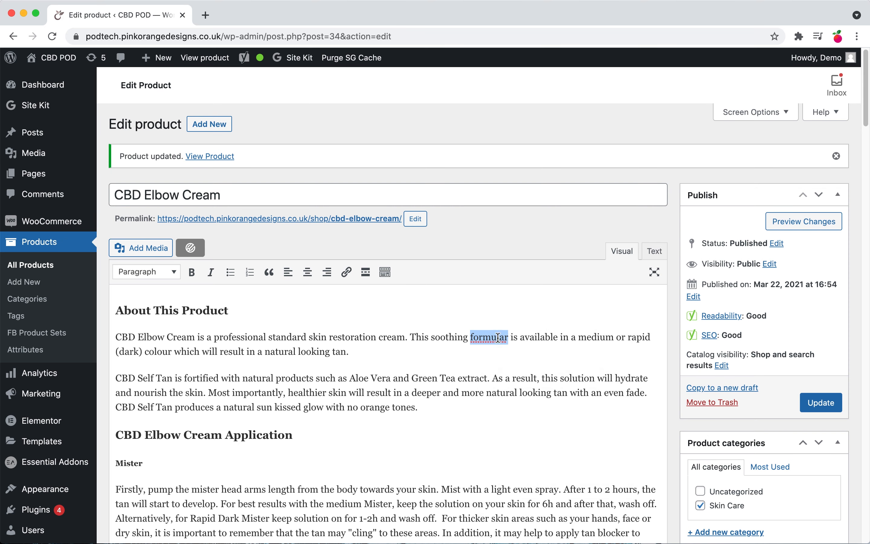
left_click(504, 337)
key("BackSpace")
type("o")
key("Up")
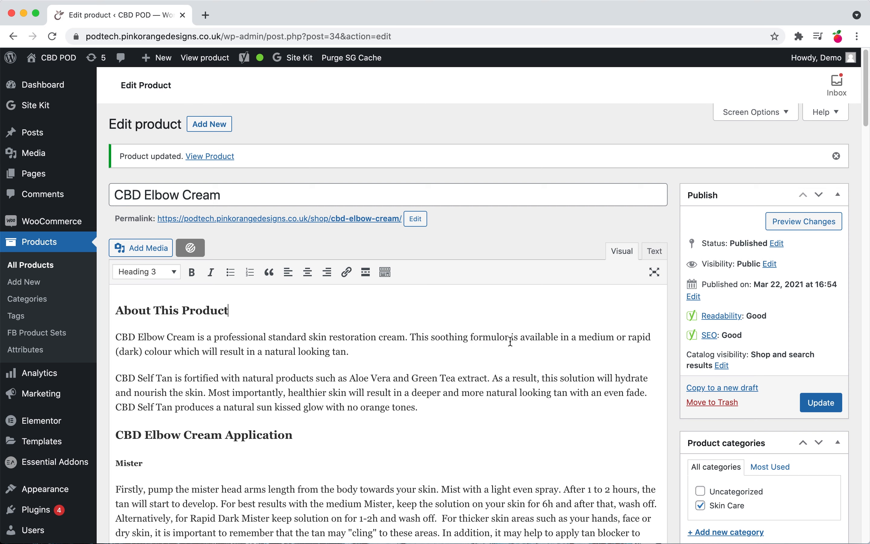
right_click(498, 338)
left_click(503, 330)
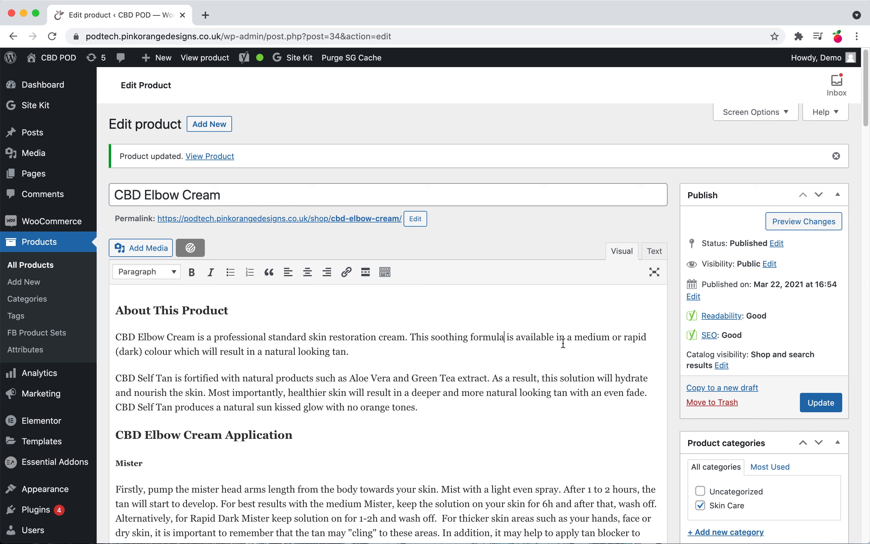
Step: End the first paragraph's second sentence with "100ml or 200ml bottle." instead of the colour description
left_click_drag(575, 339, 365, 345)
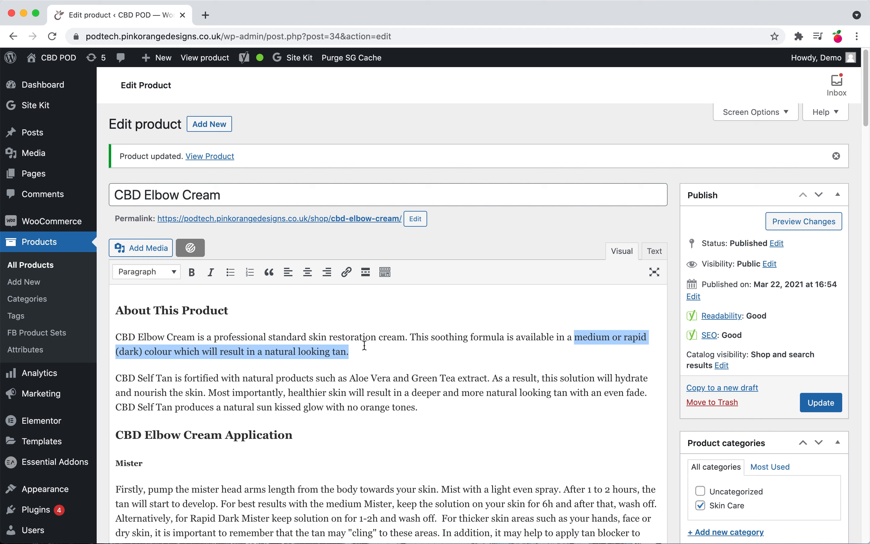
type("100ml or ")
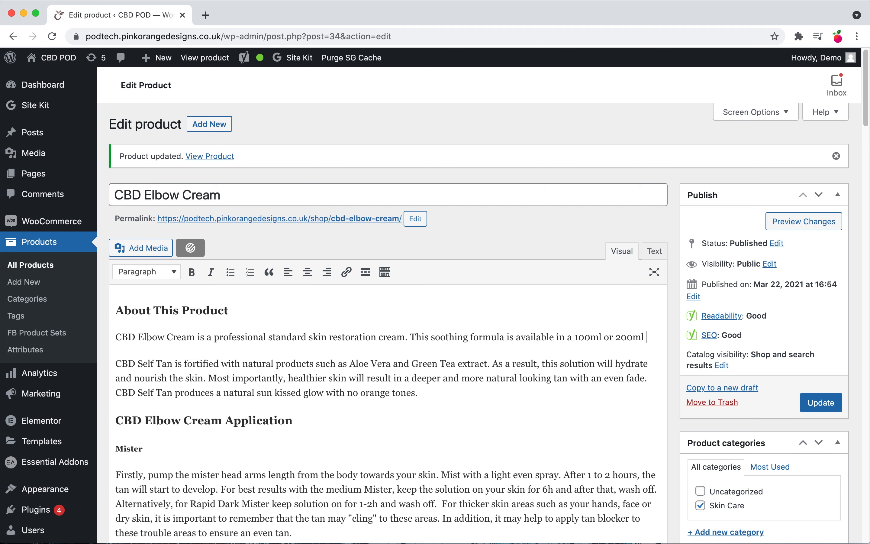
type("200ml bottle.")
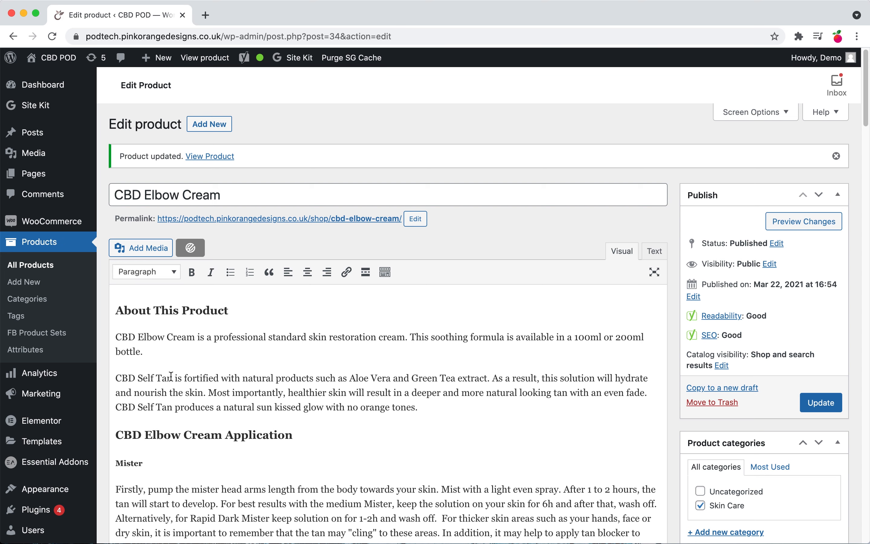
Step: Replace CBD Self Tan at the start of the second paragraph with the pasted CBD Elbow Cream
left_click_drag(173, 378, 108, 377)
type("CBD Elbow Cream")
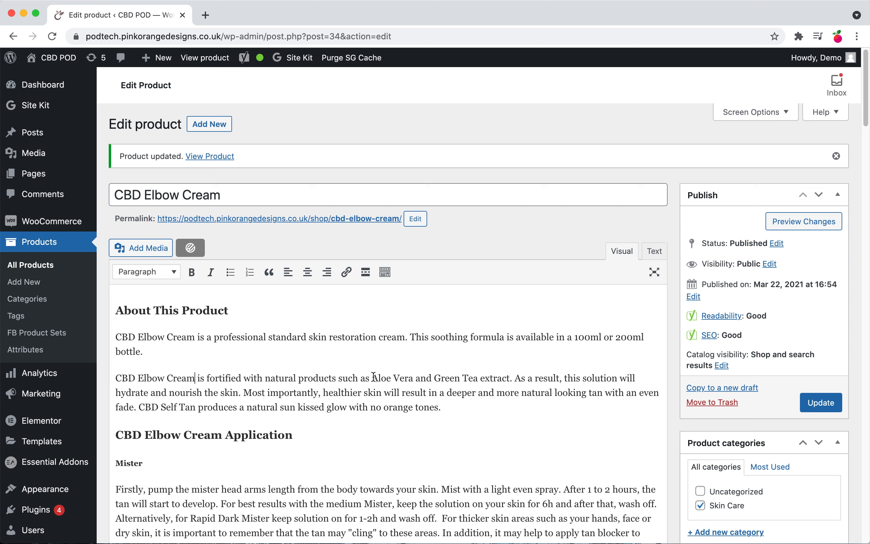
left_click_drag(374, 376, 512, 376)
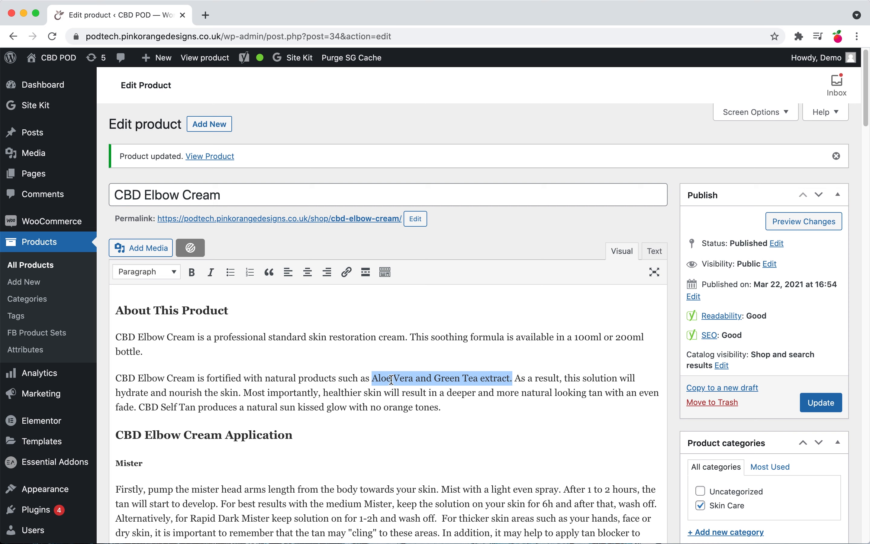
left_click(504, 393)
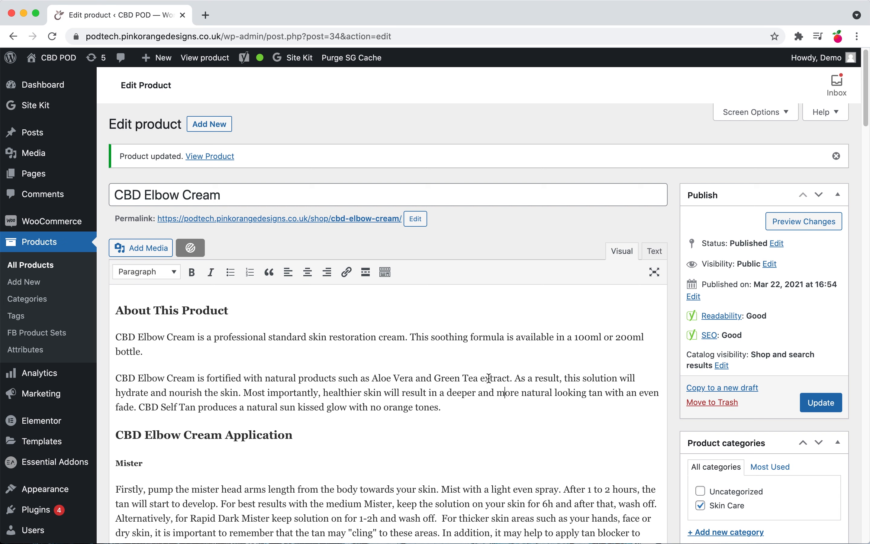
Step: Change the second paragraph's middle sentence to end "will result in improved healing in your trouble areas."
left_click_drag(439, 392, 602, 387)
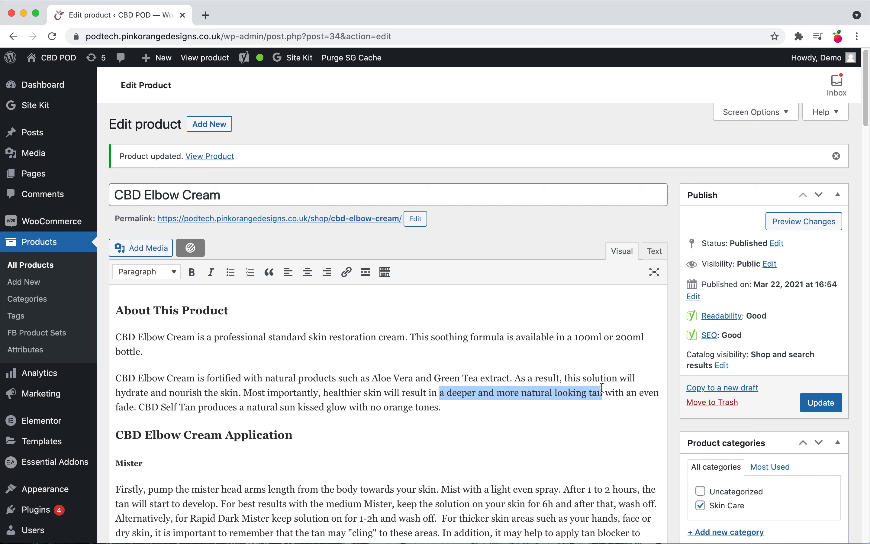
type("improved ")
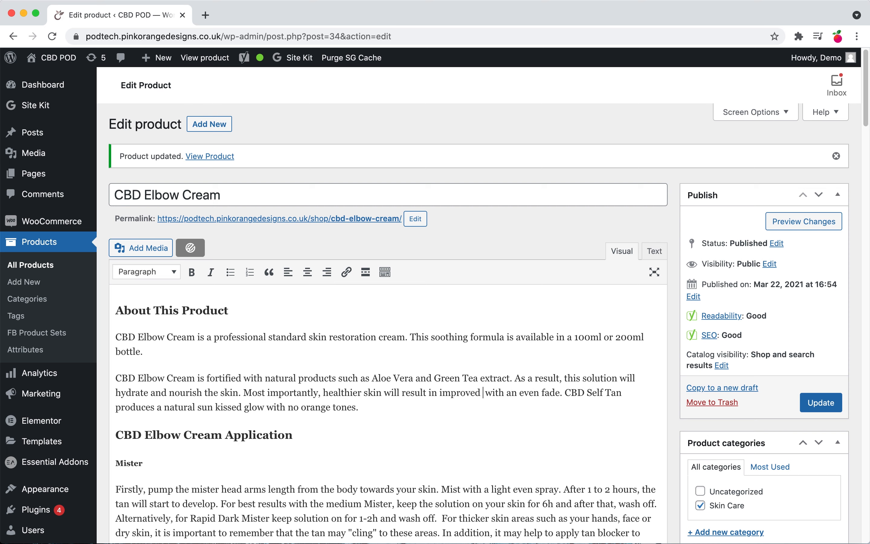
type("healing in")
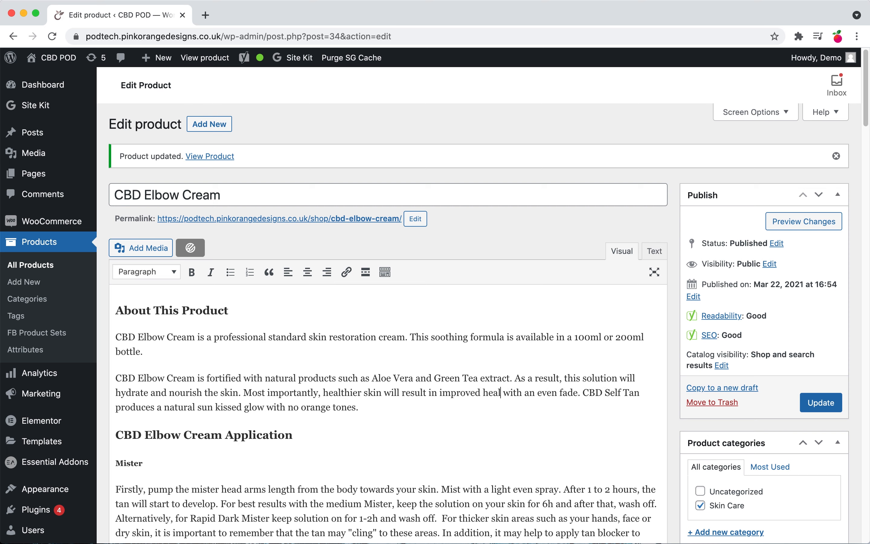
type(" your tr")
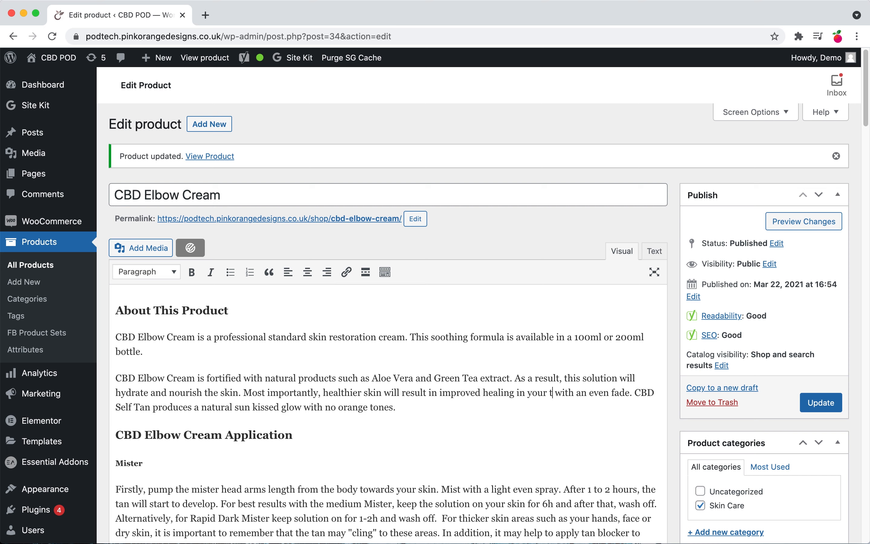
type("ouble ar")
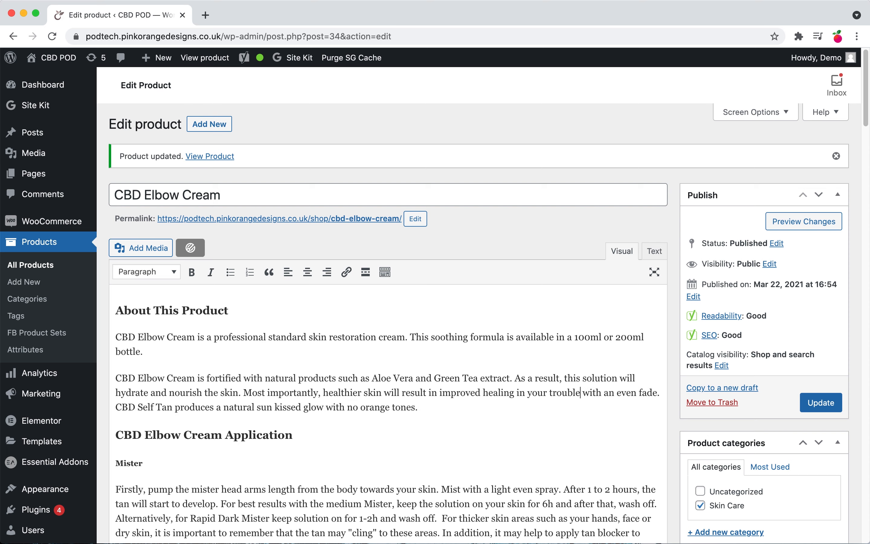
type("eas")
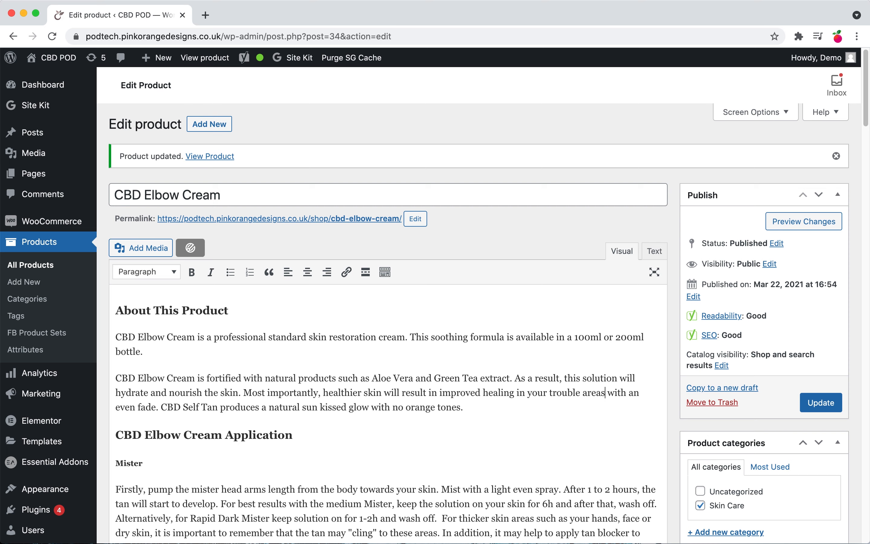
key("Delete")
key("Delete")
key("Delete")
key("Delete")
key("Delete")
key("Delete")
key("Delete")
key("Delete")
key("Delete")
key("Delete")
key("Delete")
key("Delete")
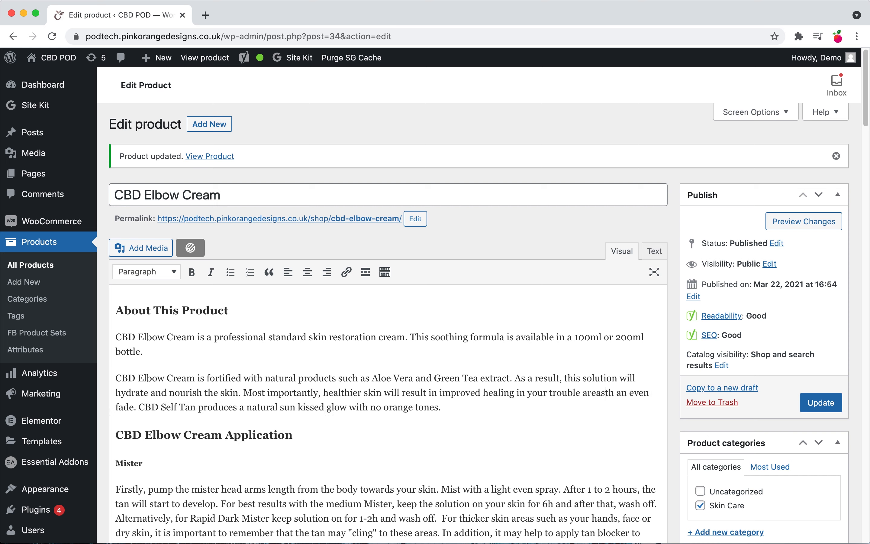
key("Delete")
key("Delete")
key("Delete")
key("Delete")
key("Delete")
key("Delete")
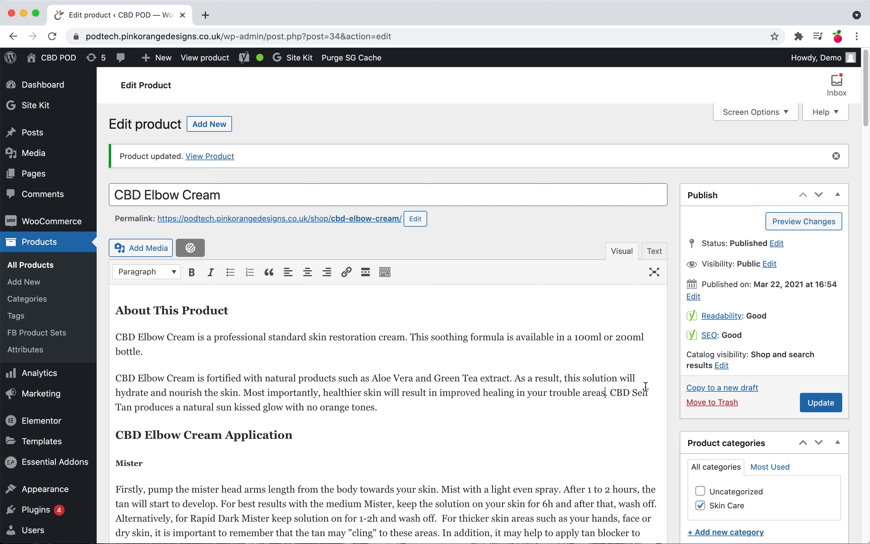
Step: Rewrite the second paragraph's last sentence as "CBD Elbow Cream will reduce your dry and flaky skin and allow skin fissures on your elbow to heal."
left_click_drag(611, 393, 132, 407)
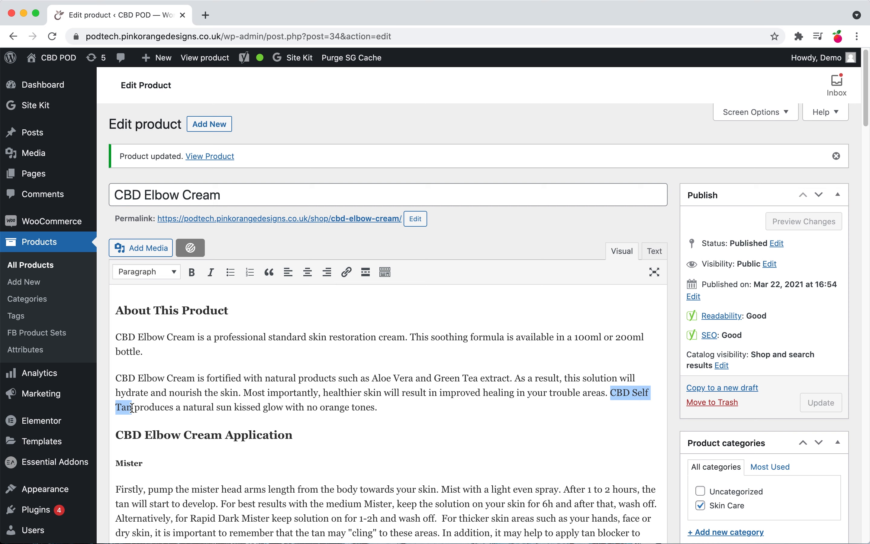
type("CBD Elbow Cream")
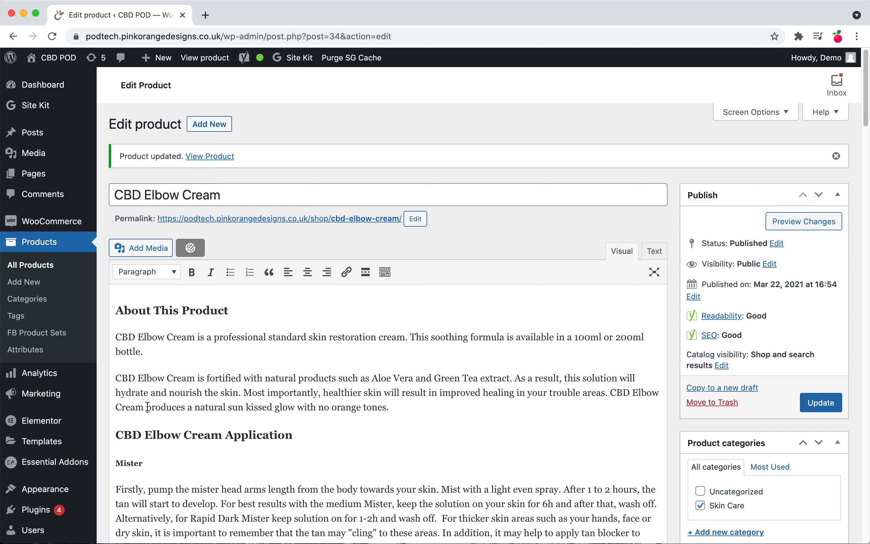
left_click_drag(147, 407, 397, 410)
type("will")
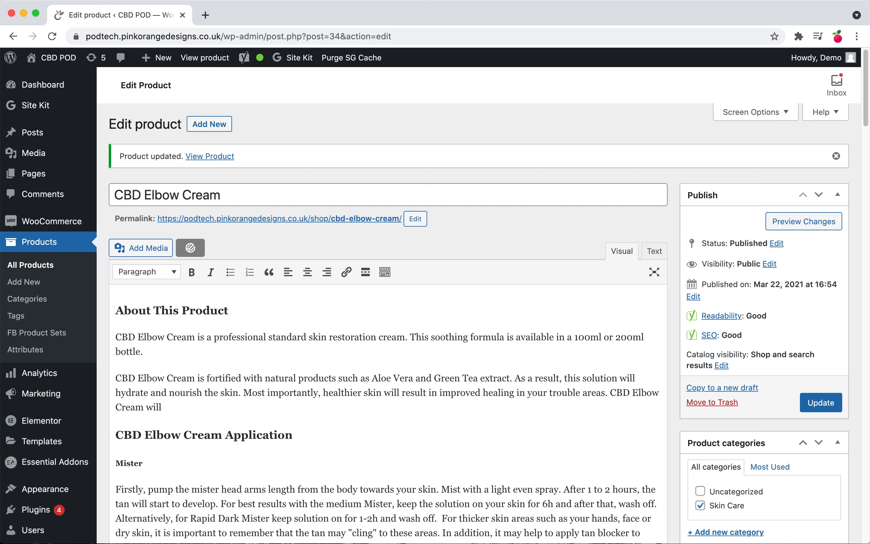
type(" redruce")
key("BackSpace")
type("your dry and flaky skin and a")
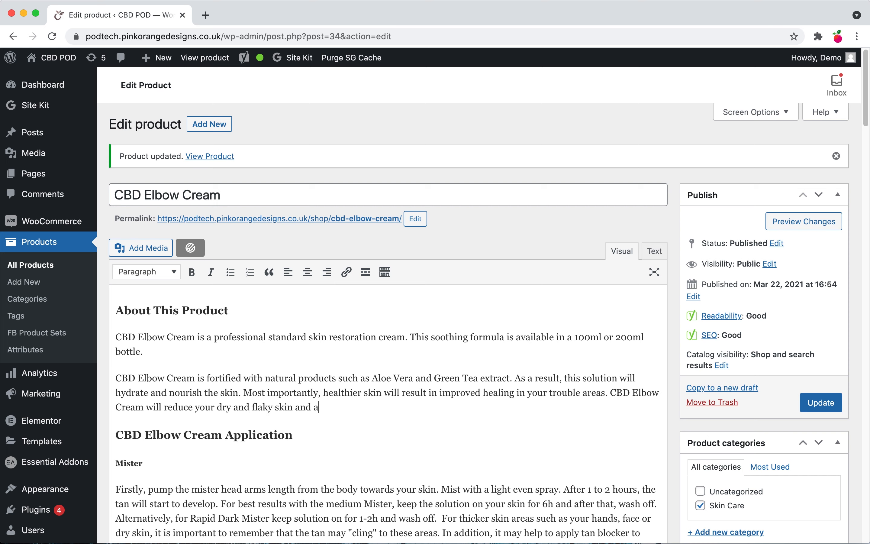
type("llow skin fissuers on your elbow to heal.")
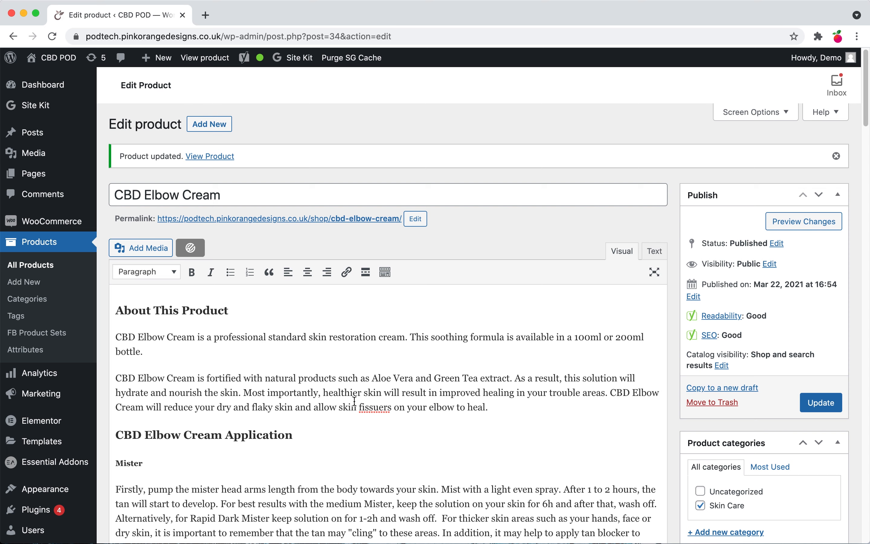
right_click(376, 407)
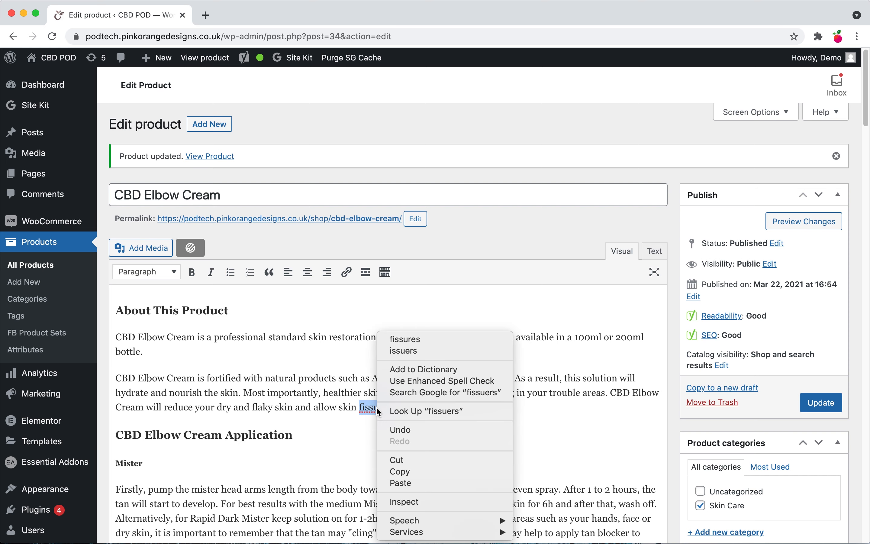
left_click(402, 338)
left_click(525, 408)
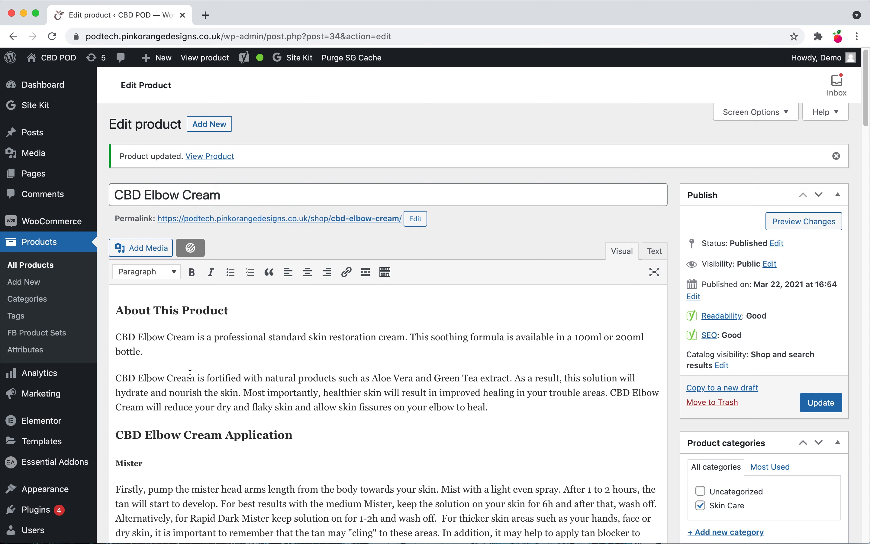
Step: Review the Yoast readability and SEO analysis results, highlighting the flagged sentences in the description
scroll(409, 419, "down", 20)
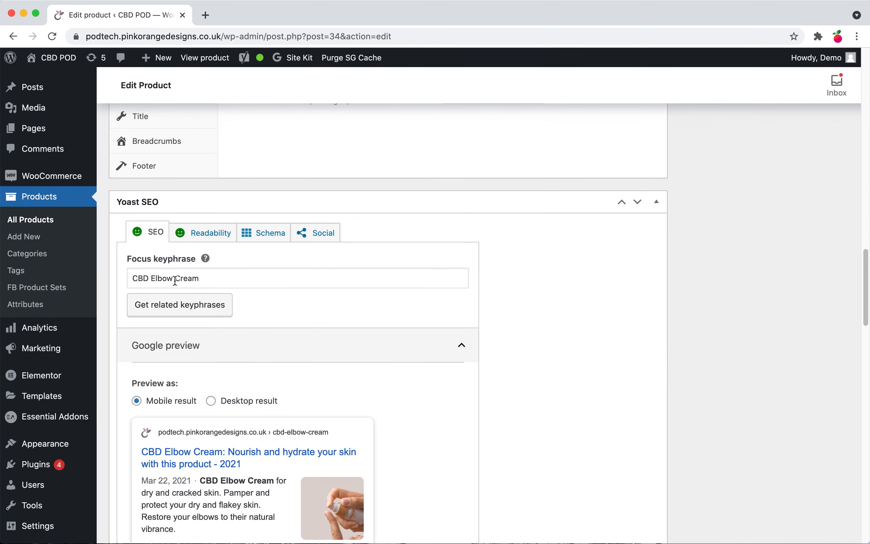
left_click(193, 234)
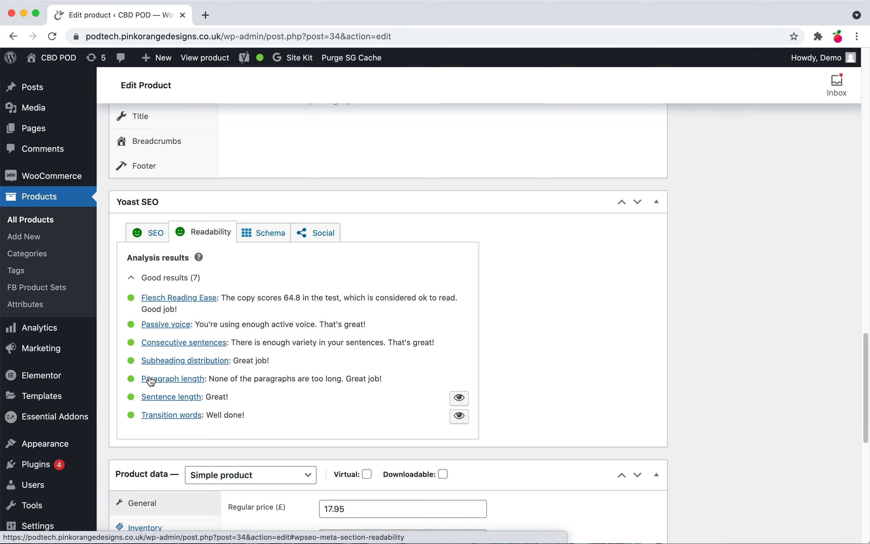
scroll(278, 392, "up", 15)
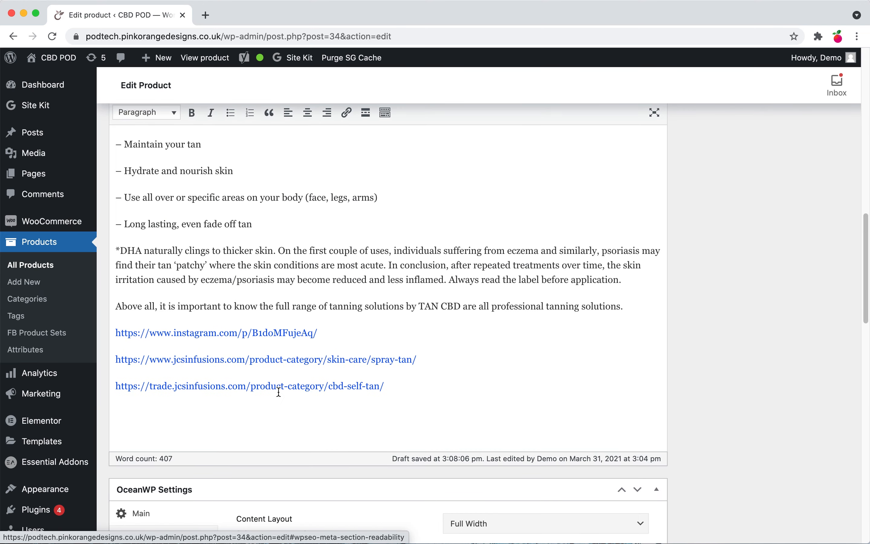
scroll(279, 392, "up", 10)
scroll(391, 434, "down", 20)
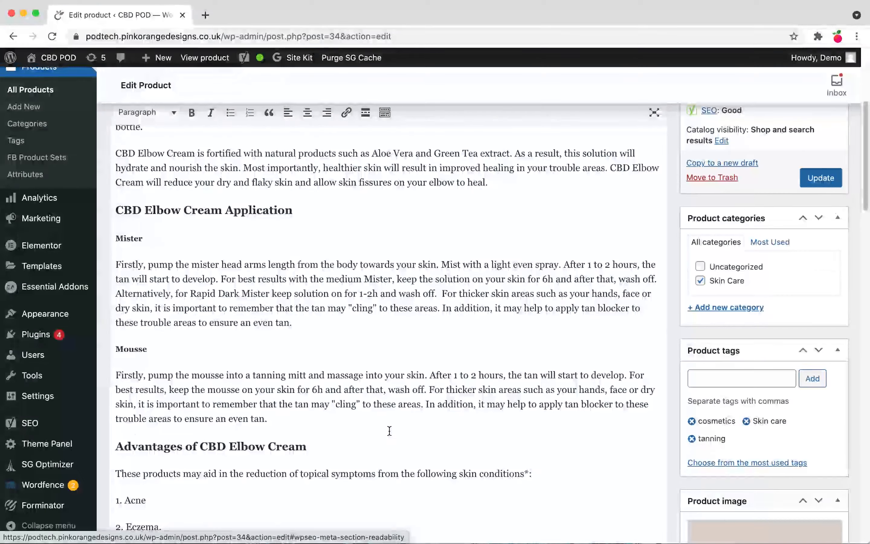
scroll(391, 434, "down", 1)
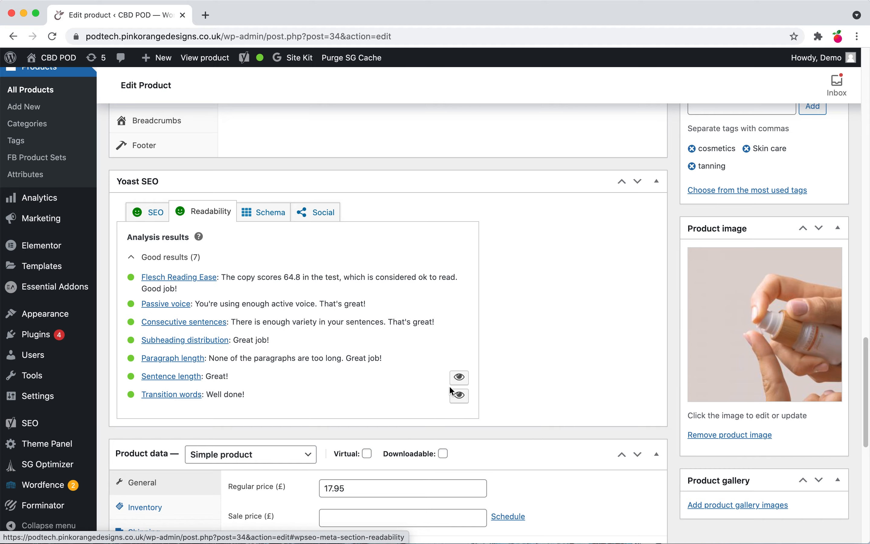
scroll(384, 341, "up", 20)
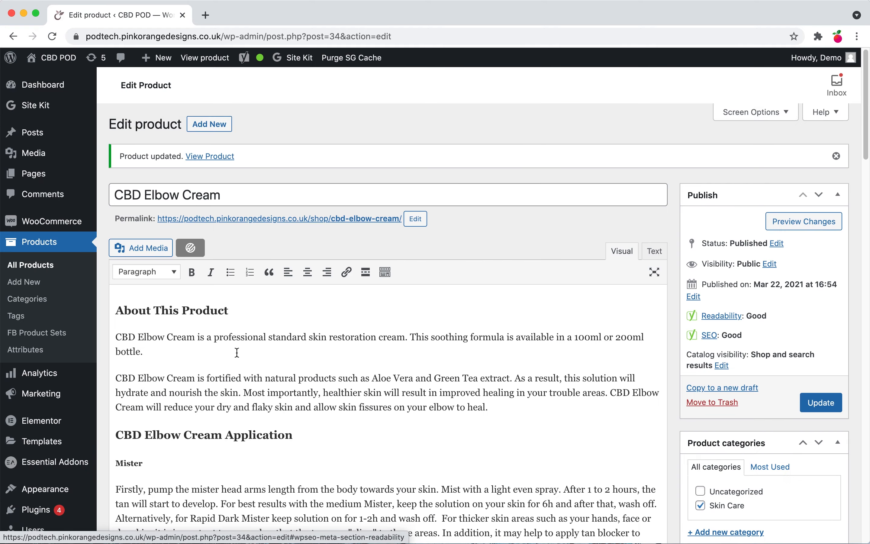
scroll(362, 419, "down", 20)
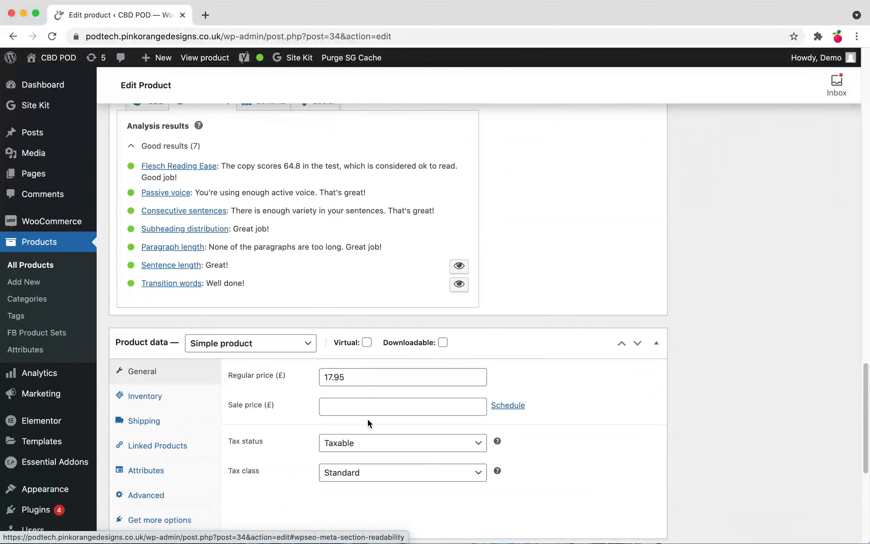
left_click(459, 266)
scroll(486, 334, "up", 15)
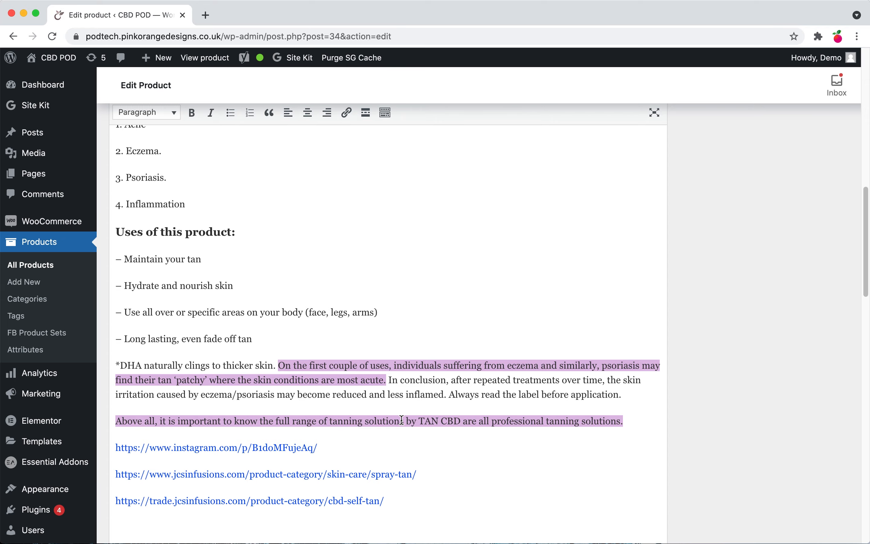
scroll(401, 419, "down", 20)
scroll(395, 433, "up", 8)
scroll(397, 413, "up", 5)
scroll(397, 403, "down", 10)
left_click(138, 207)
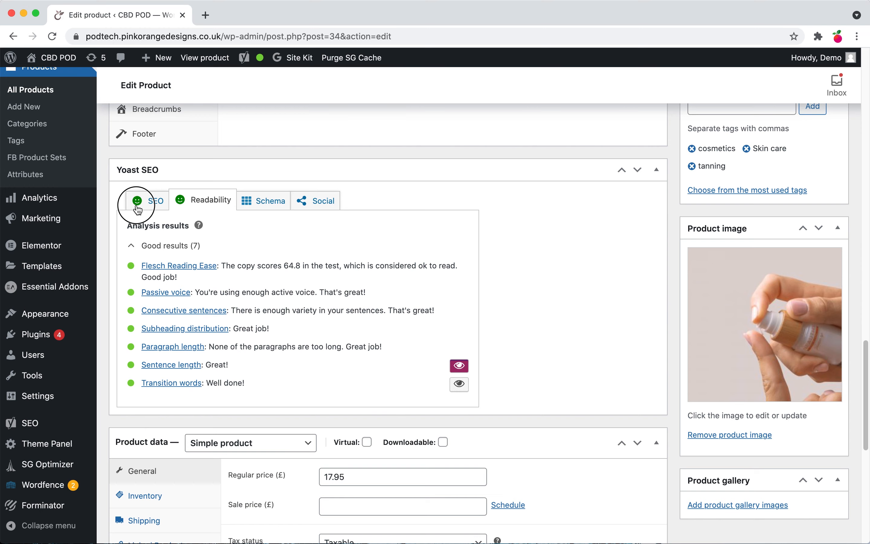
scroll(230, 213, "down", 12)
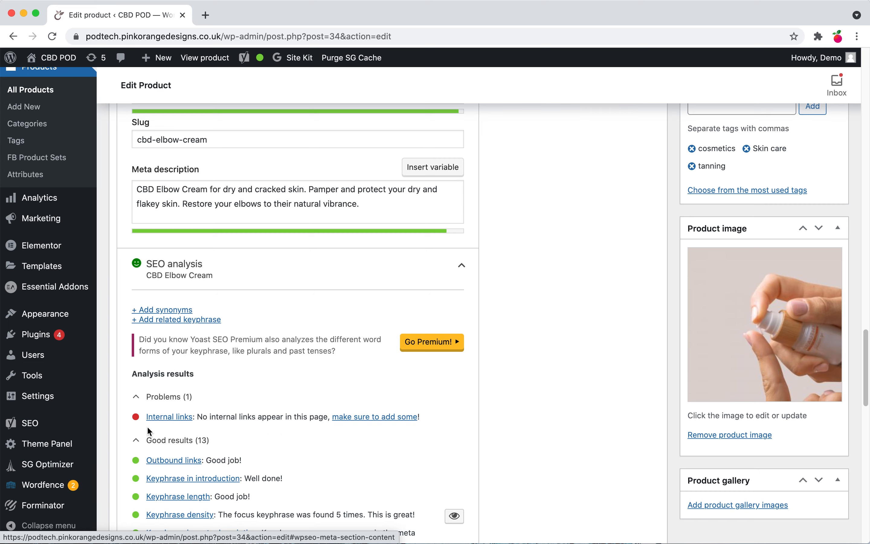
scroll(233, 427, "up", 6)
scroll(233, 426, "up", 10)
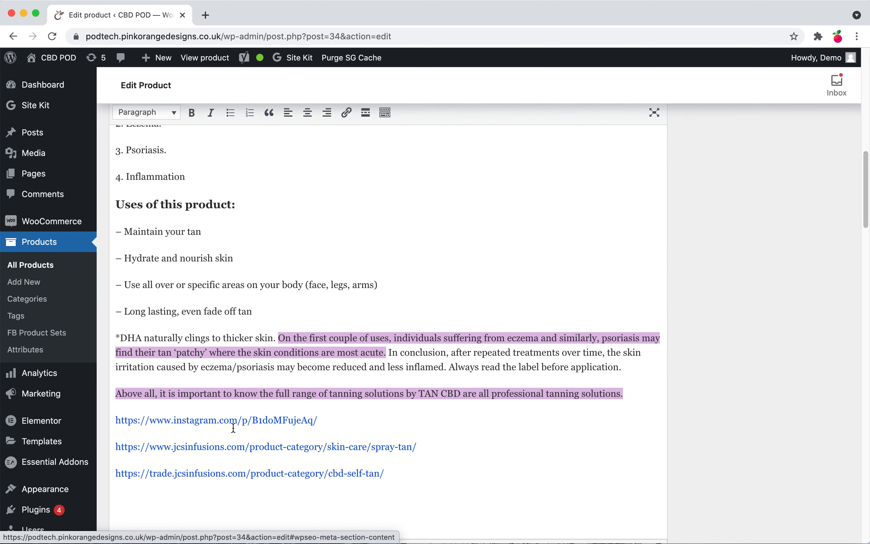
scroll(235, 428, "down", 1)
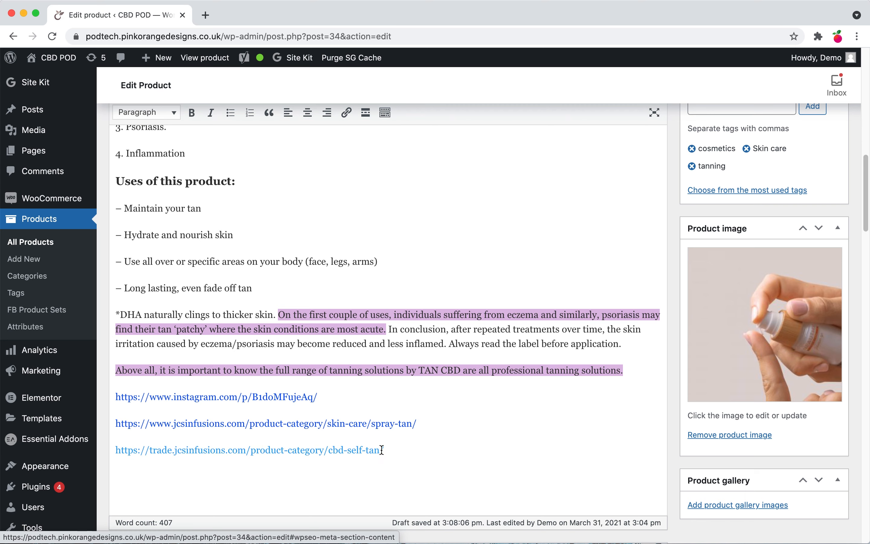
Step: Delete the trade.jcsinfusions.com cbd-self-tan link line at the end of the description
left_click(329, 454)
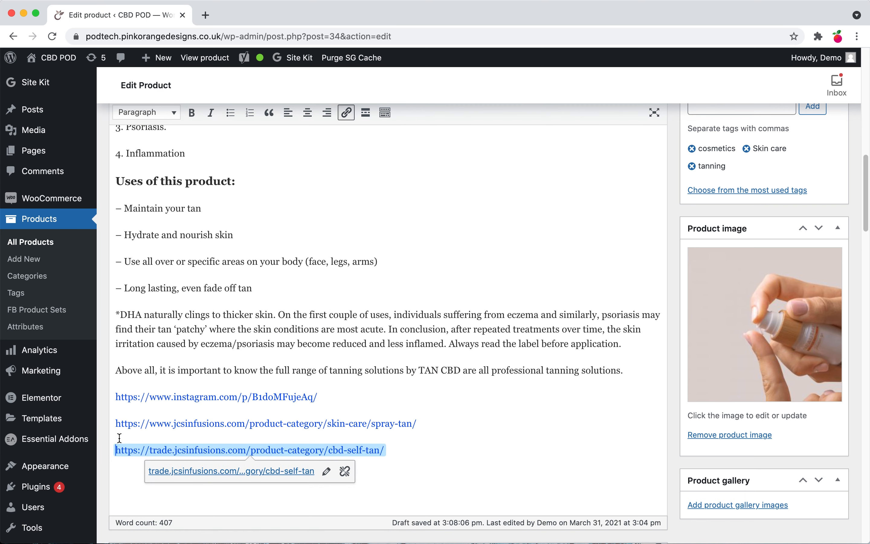
triple_click(116, 450)
key("Delete")
key("Delete")
key("Delete")
key("Delete")
key("Delete")
key("Delete")
key("Delete")
key("Delete")
key("Delete")
key("Delete")
key("Delete")
key("Delete")
key("Delete")
key("Delete")
key("Delete")
key("Delete")
key("Delete")
key("Delete")
key("Delete")
key("Delete")
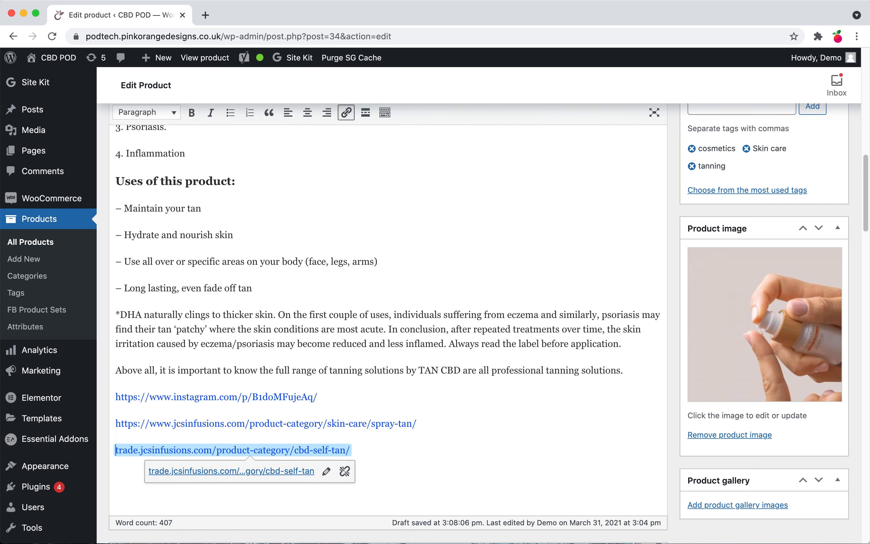
key("Delete")
key("Delete")
key("Delete")
key("Delete")
key("Delete")
key("Delete")
key("Delete")
key("Delete")
key("Delete")
key("Delete")
key("Delete")
key("Delete")
key("Delete")
key("Delete")
key("Delete")
key("Delete")
key("Delete")
key("Delete")
key("Delete")
key("Delete")
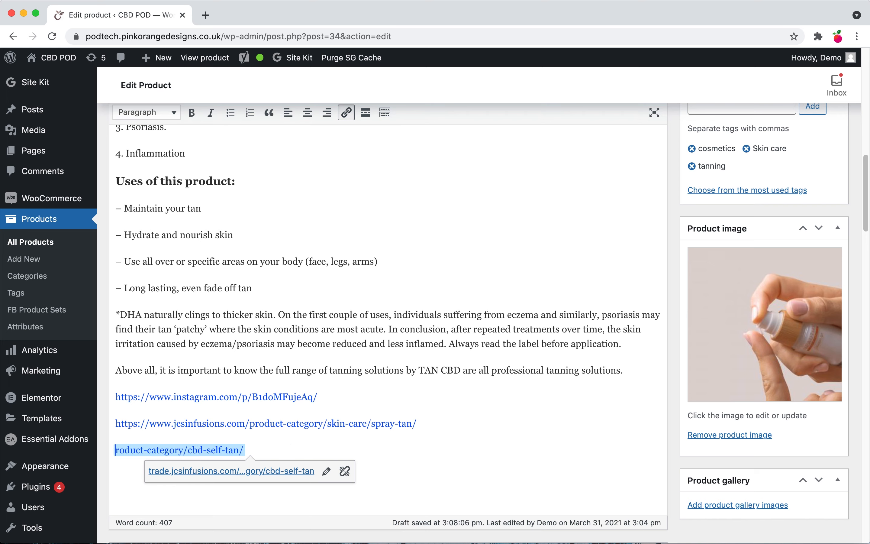
key("Delete")
key("Delete")
key("Delete")
key("Delete")
key("Delete")
key("Delete")
key("Delete")
key("Delete")
key("Delete")
key("Delete")
key("Delete")
key("Delete")
key("Delete")
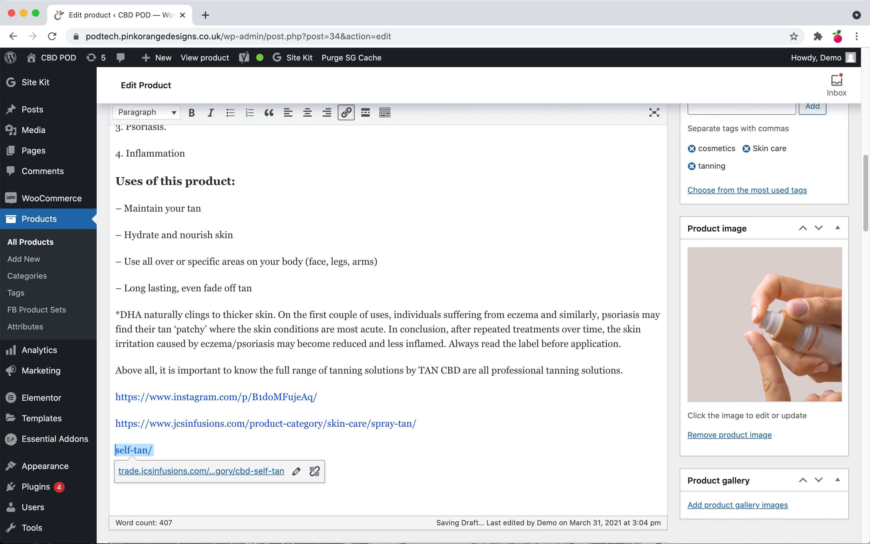
key("Delete")
key("Delete")
key("Delete")
key("Delete")
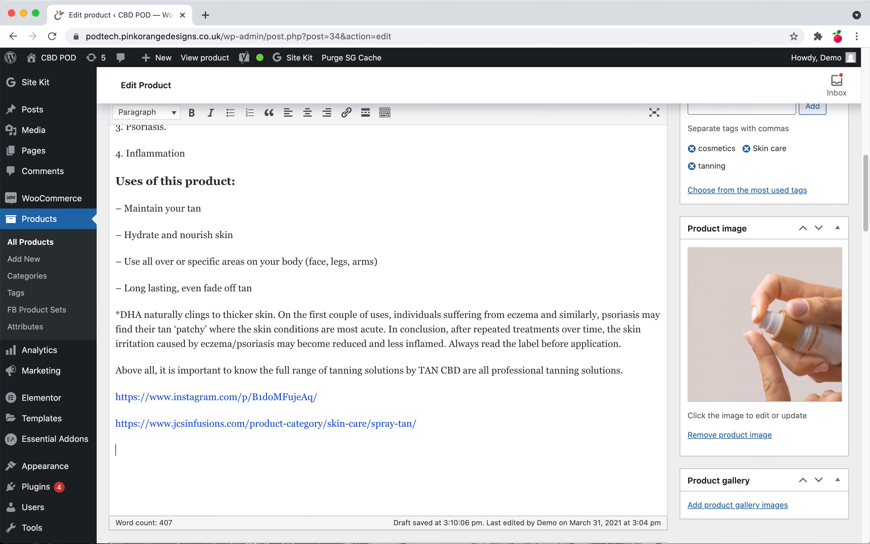
Step: Open the shop's Best Seller product in a new tab, copy its page URL, and return to the product editor
key("super+t")
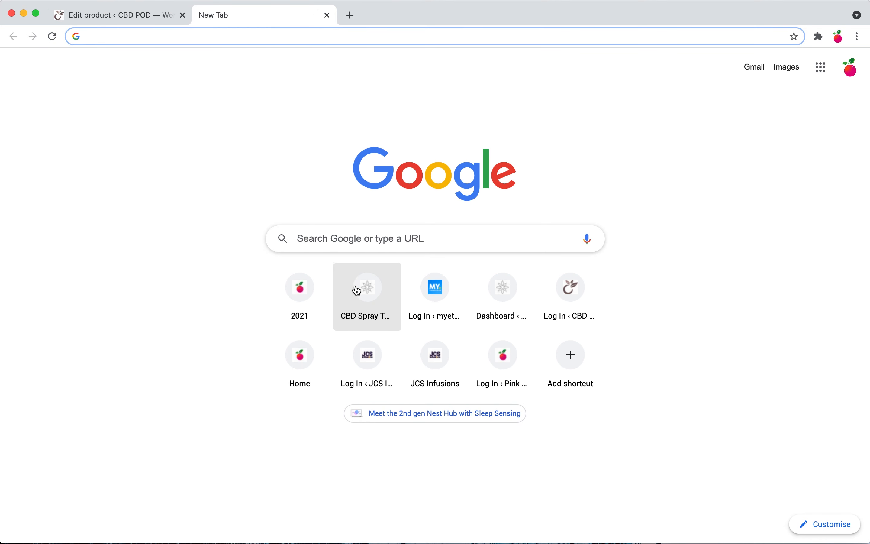
left_click(561, 305)
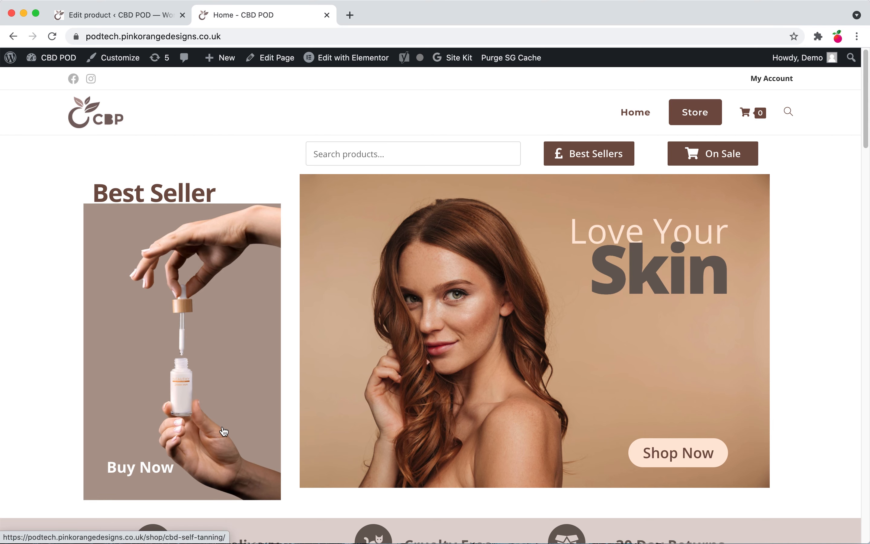
left_click(187, 408)
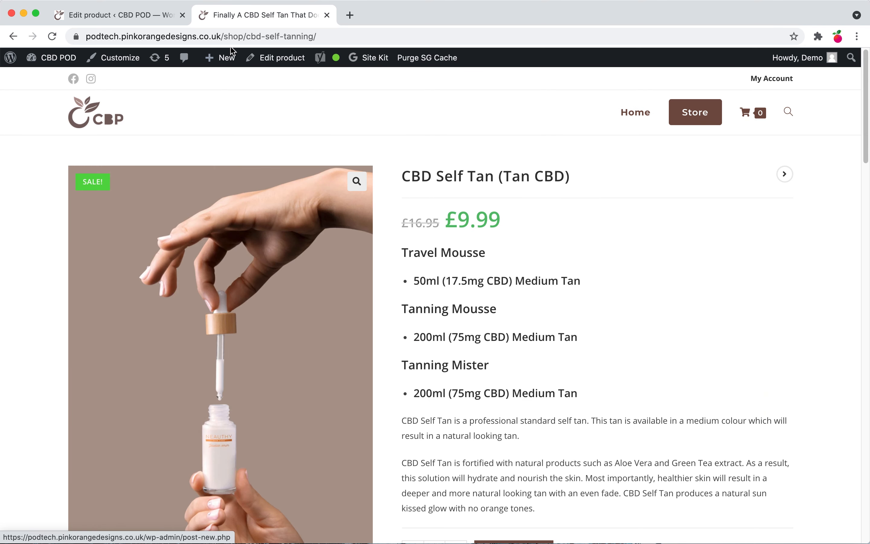
left_click(231, 36)
key("super+c")
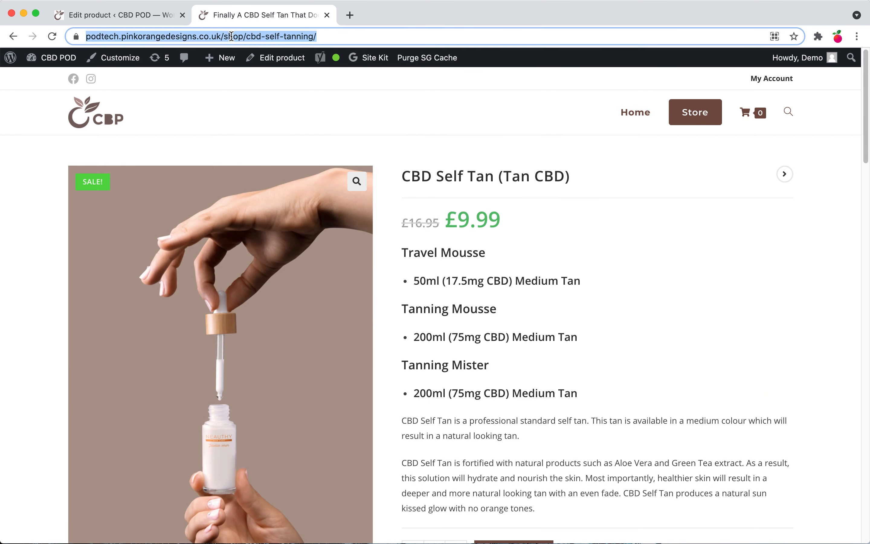
left_click(145, 18)
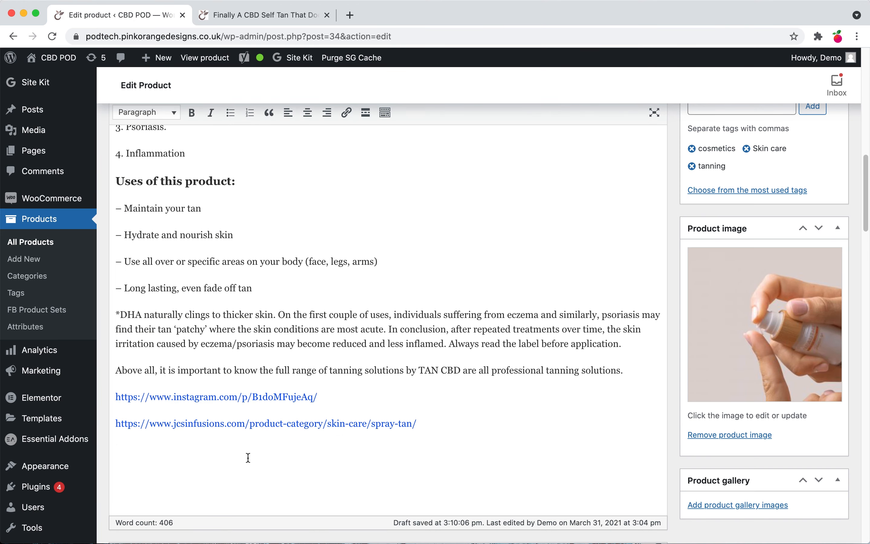
Step: Add a closing line "Try Our Best Seller" followed by the pasted best-seller product URL on the next line
type("Try Our Best Selle")
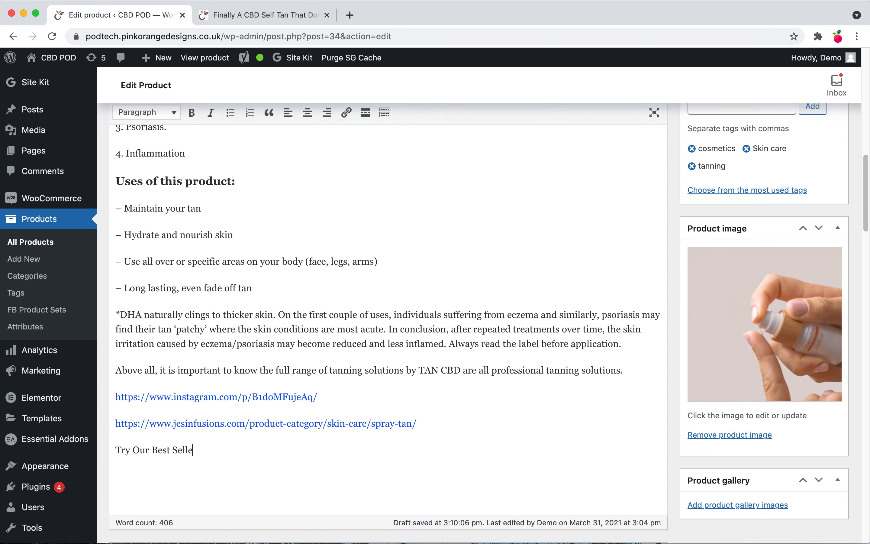
type("r")
key("shift+Return")
key("super+v")
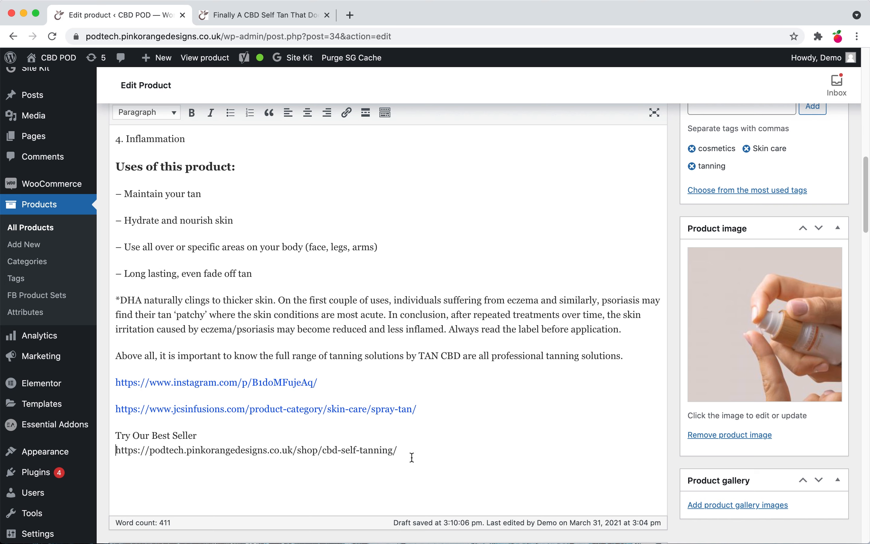
Step: Turn the pasted best-seller URL into a hyperlink pointing to itself
left_click_drag(398, 452, 65, 453)
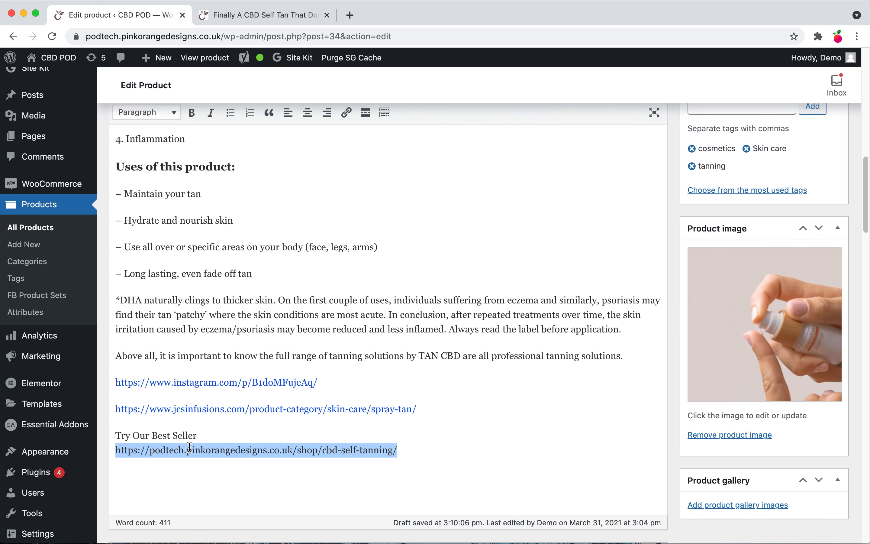
left_click(346, 113)
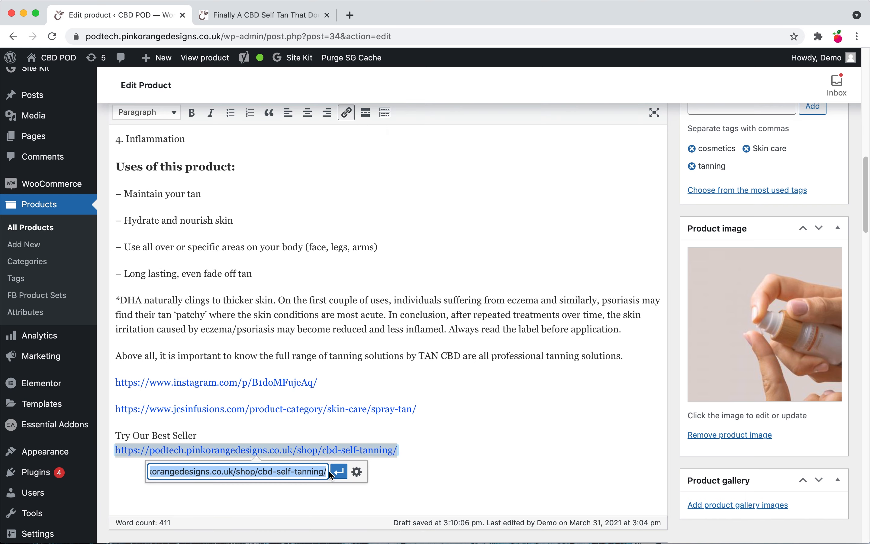
left_click(338, 471)
left_click(335, 404)
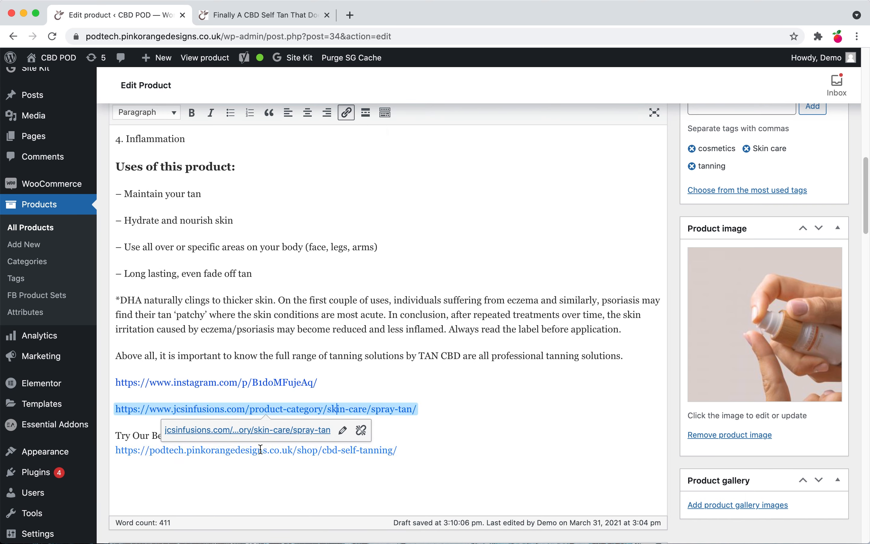
left_click(355, 344)
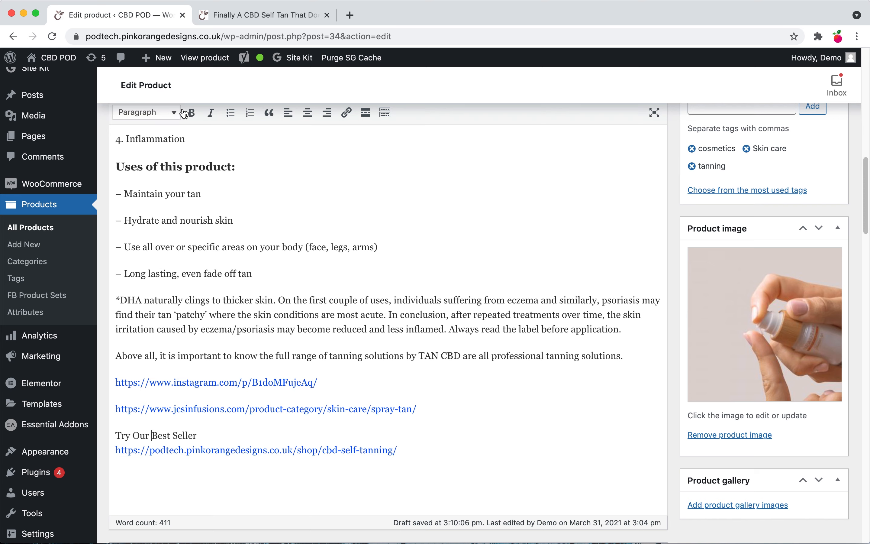
Step: Format the "Try Our Best Seller" line as Heading 4
left_click(173, 113)
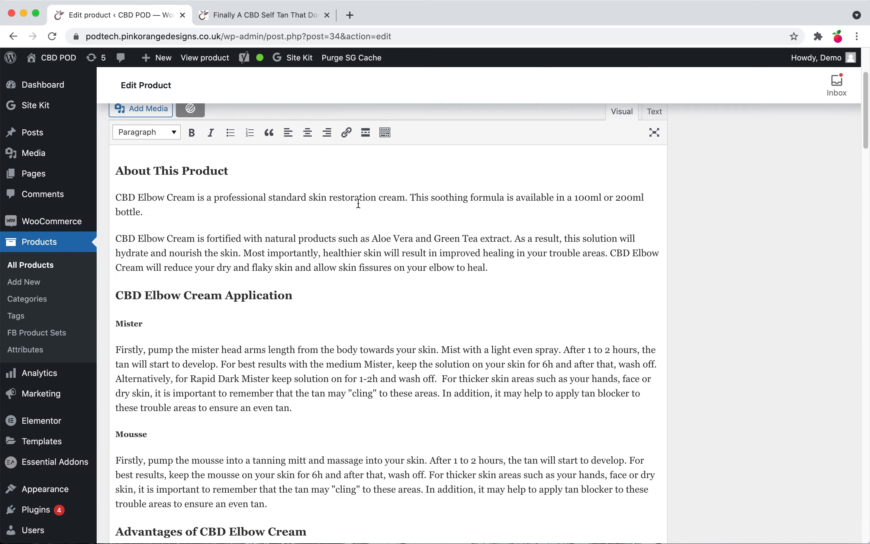
scroll(356, 203, "up", 4)
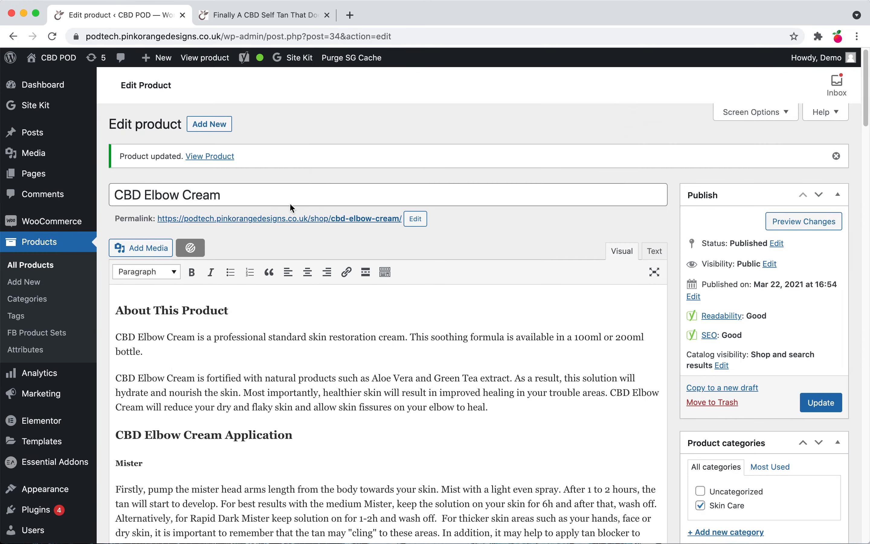
scroll(234, 326, "down", 10)
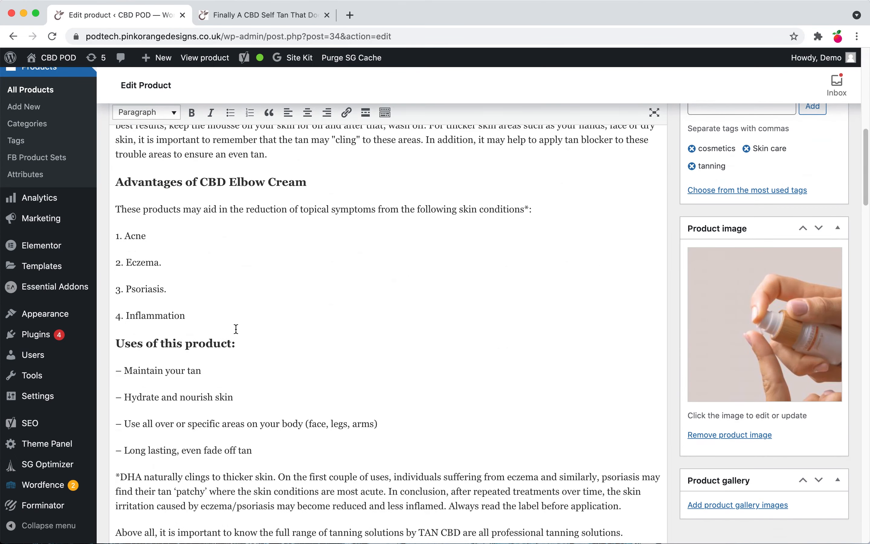
left_click(171, 383)
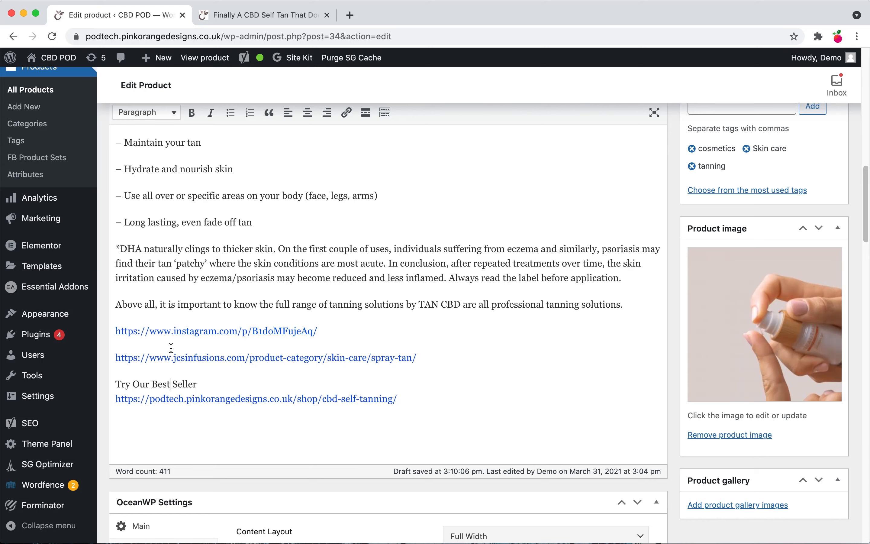
left_click(155, 114)
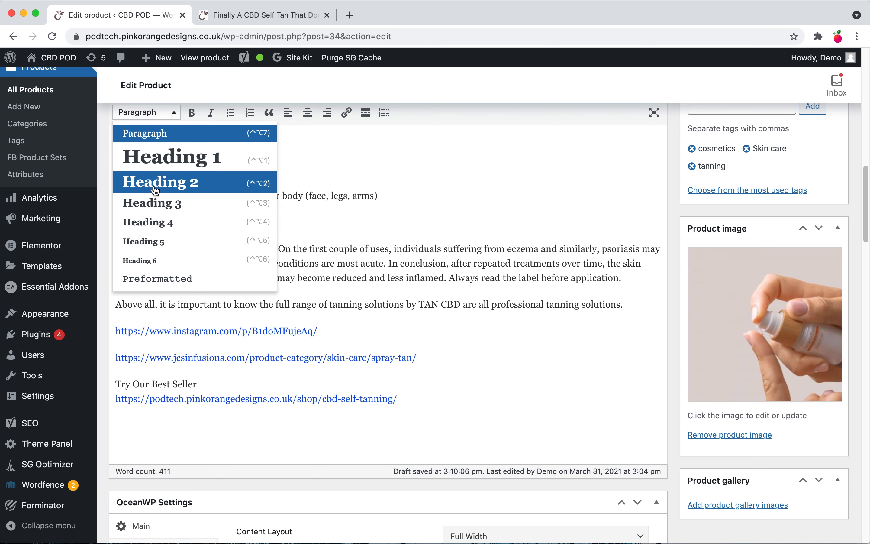
left_click(153, 222)
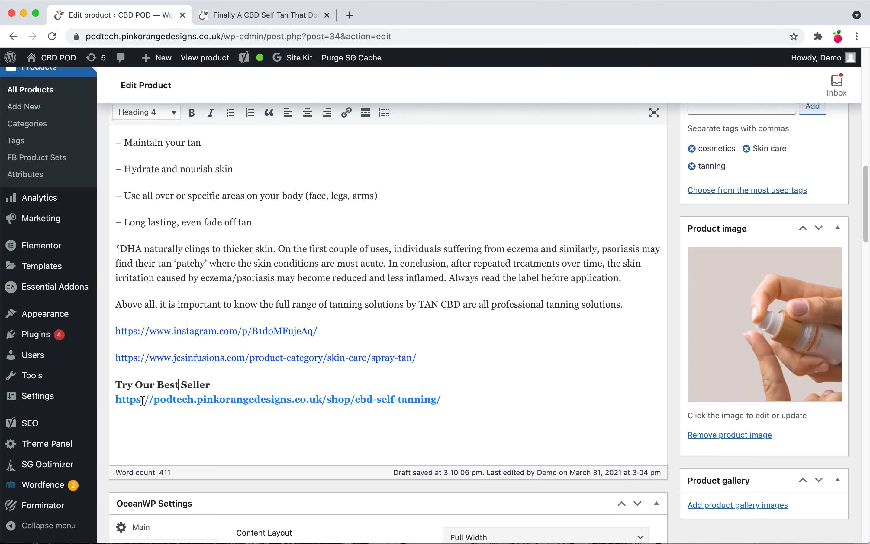
Step: Split the best-seller URL onto its own line and set that line back to Paragraph
left_click(115, 398)
key("Return")
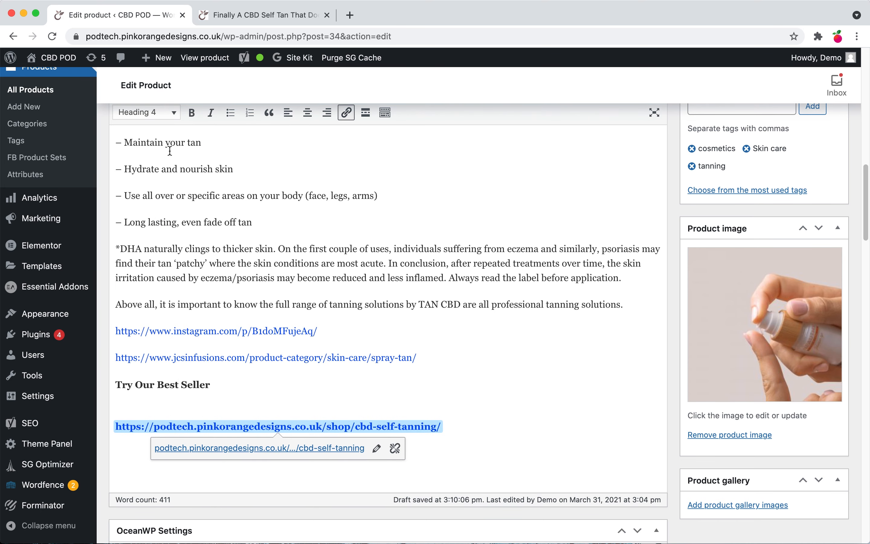
left_click(165, 113)
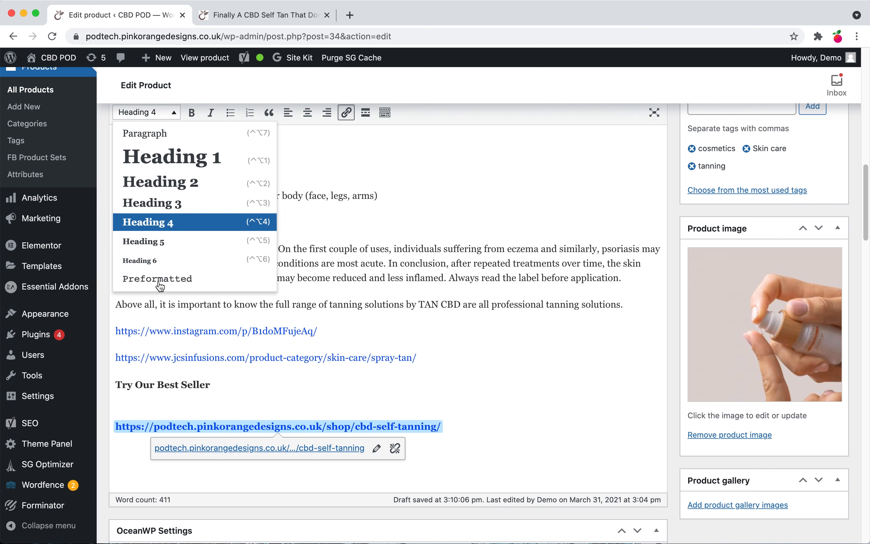
left_click(156, 135)
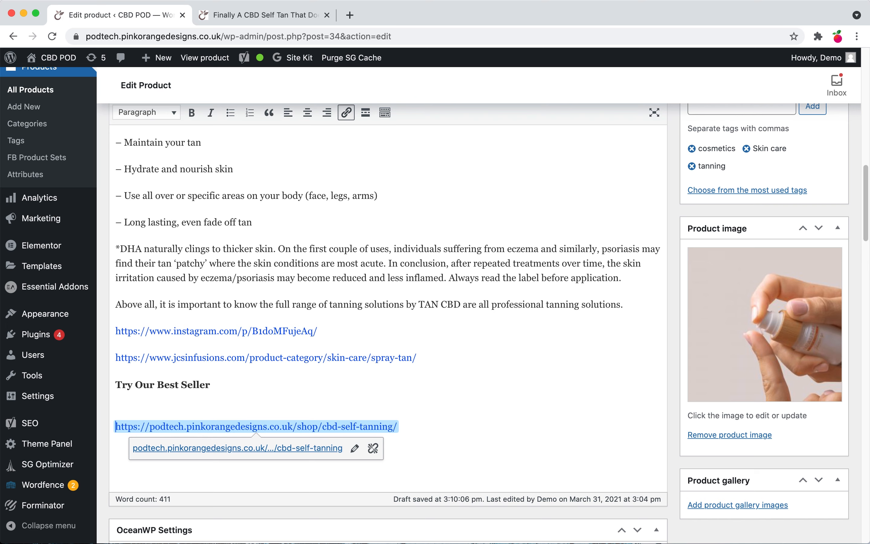
Step: Copy the best seller's product title "CBD Self Tan (Tan CBD)" and paste it as a paragraph above the URL
key("Return")
left_click(256, 12)
left_click(229, 17)
left_click(229, 17)
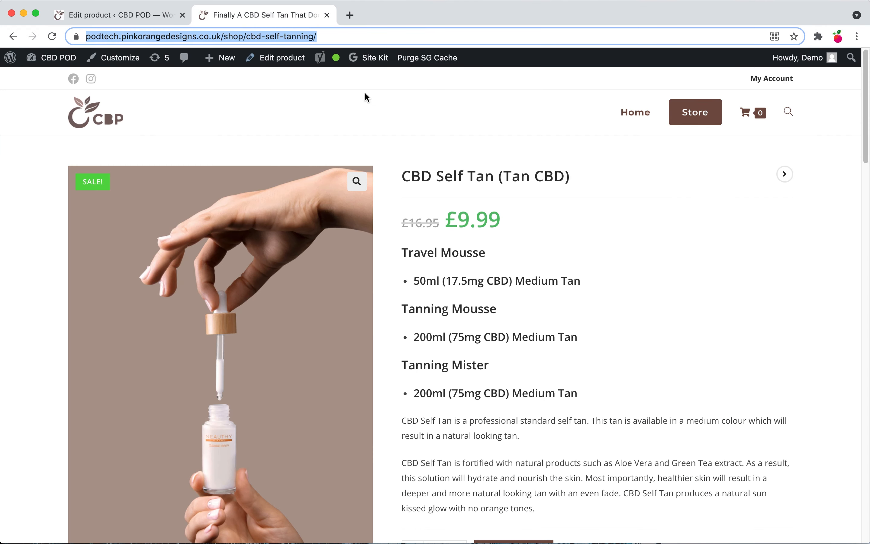
mouse_move(400, 176)
left_mouse_down()
mouse_move(613, 174)
mouse_move(389, 170)
mouse_move(403, 166)
left_mouse_up()
key("super+c")
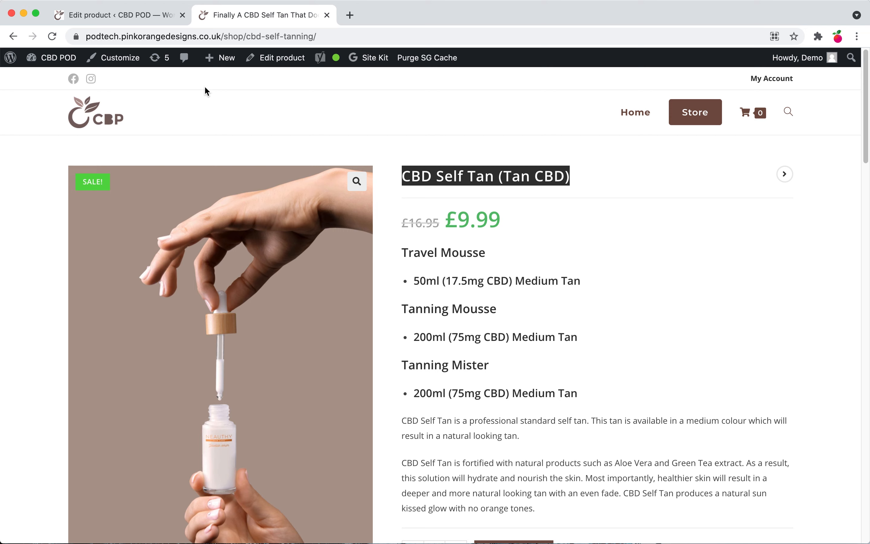
left_click(115, 17)
key("super+v")
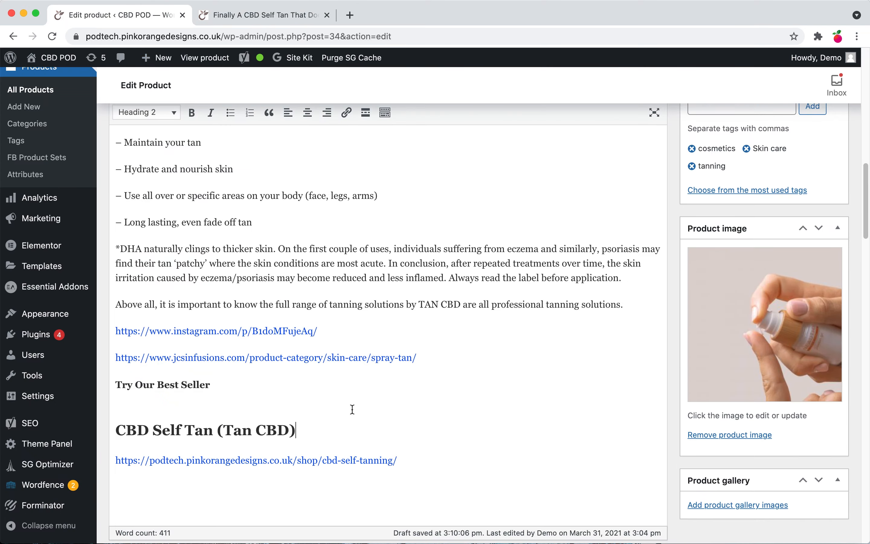
left_click(162, 112)
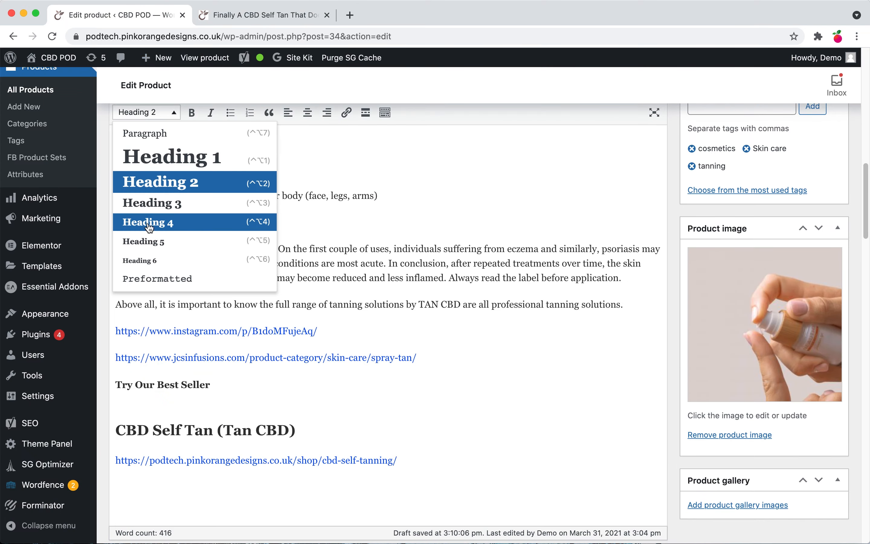
left_click(154, 134)
Step: Update the product to save the description changes
left_click(429, 385)
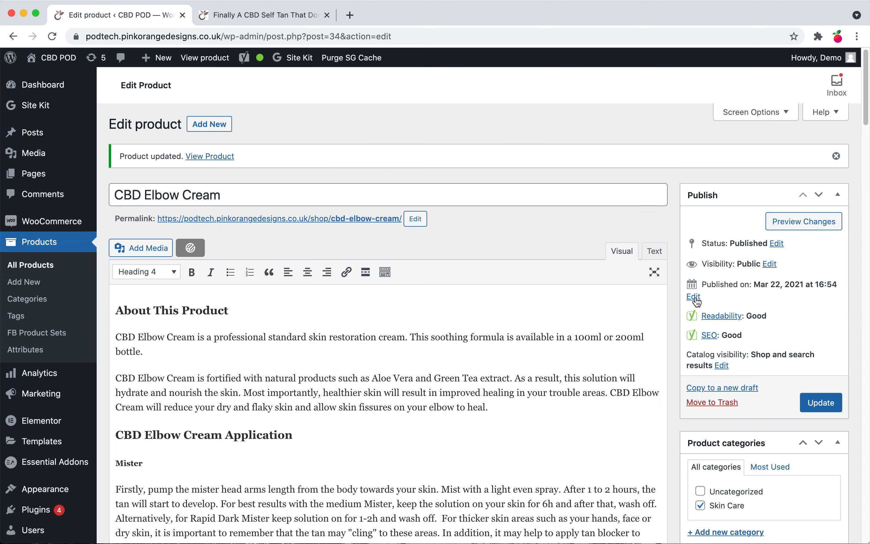
left_click(823, 404)
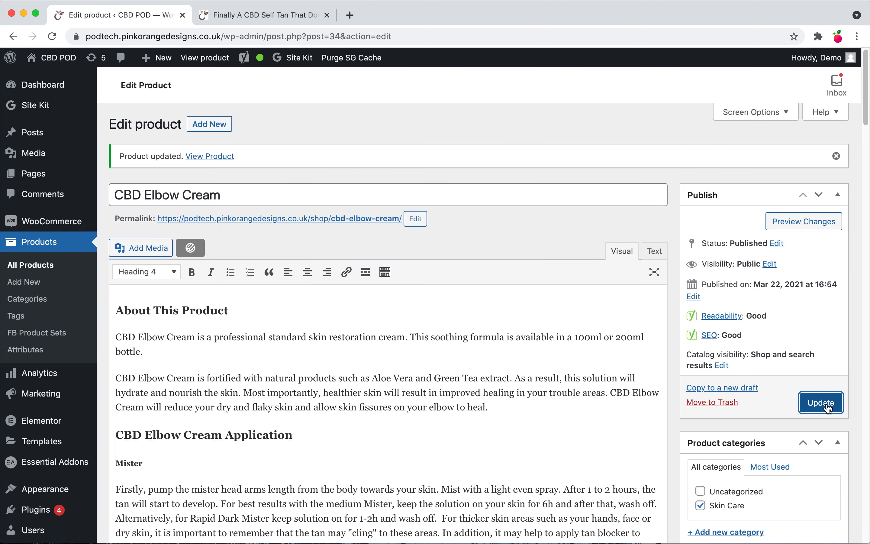
Step: Expand the Yoast SEO analysis section and review its results
scroll(459, 392, "down", 15)
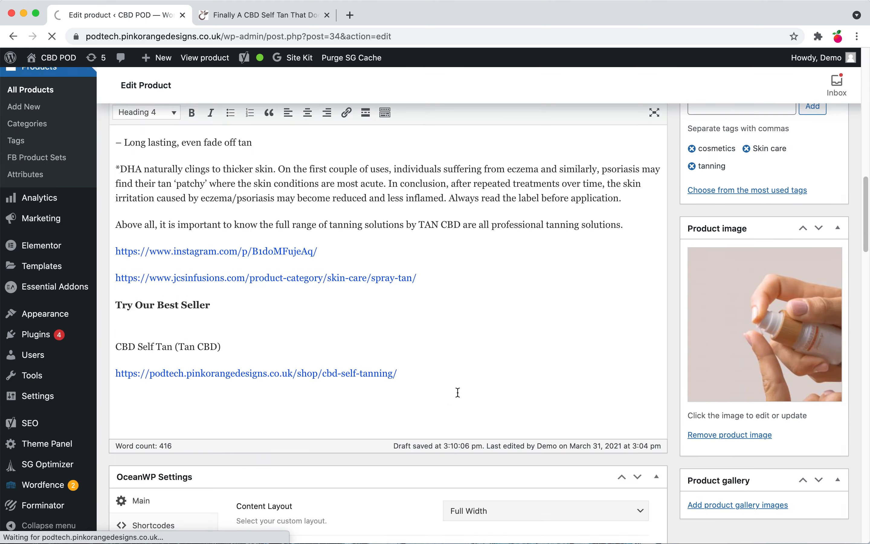
scroll(388, 421, "down", 10)
scroll(388, 421, "down", 15)
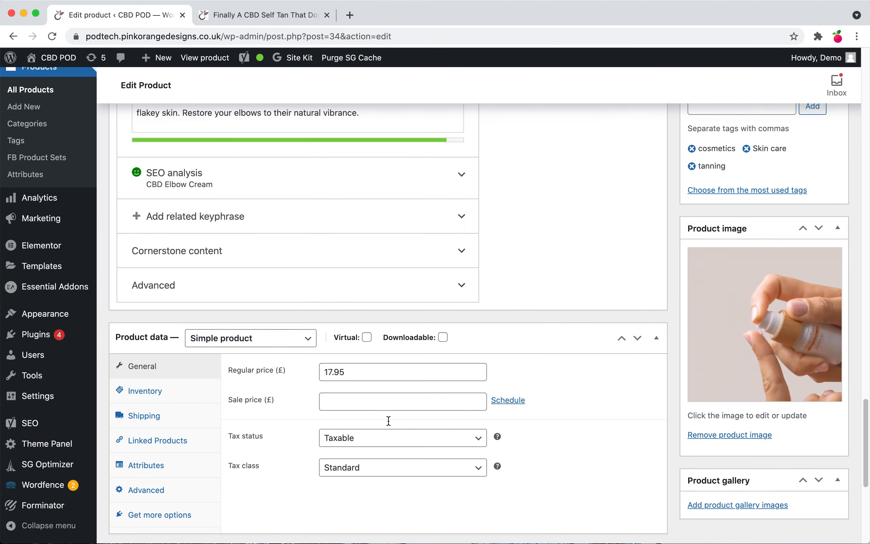
scroll(388, 419, "up", 10)
left_click(295, 406)
scroll(293, 399, "down", 8)
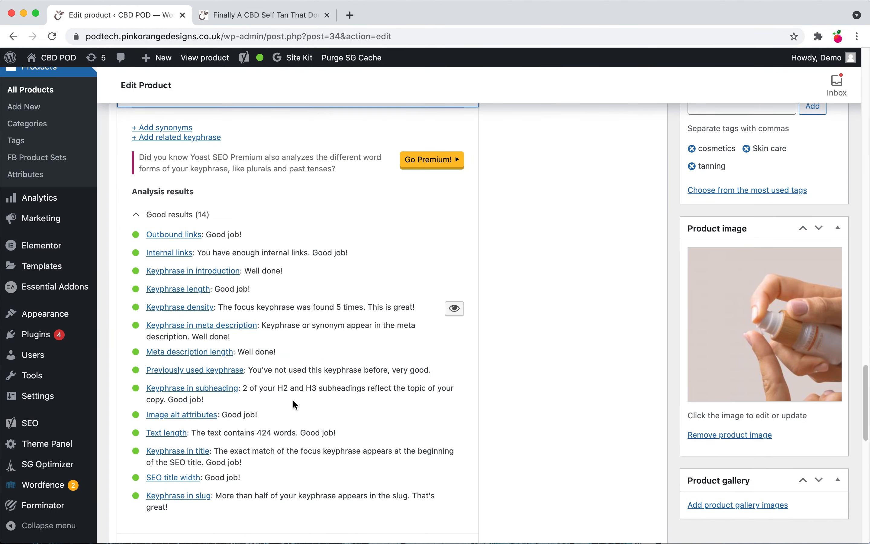
Step: Open the Yoast Readability tab and review its analysis results
scroll(290, 403, "up", 7)
scroll(194, 363, "up", 12)
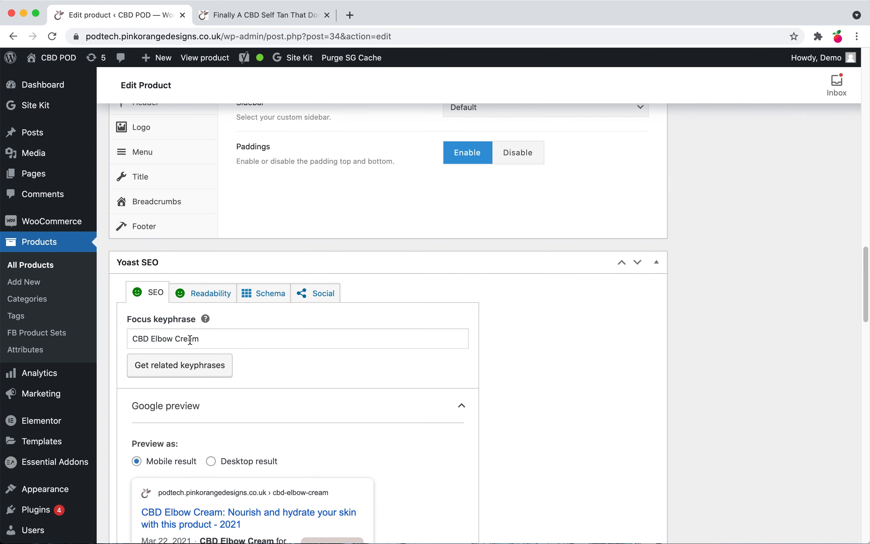
left_click(210, 293)
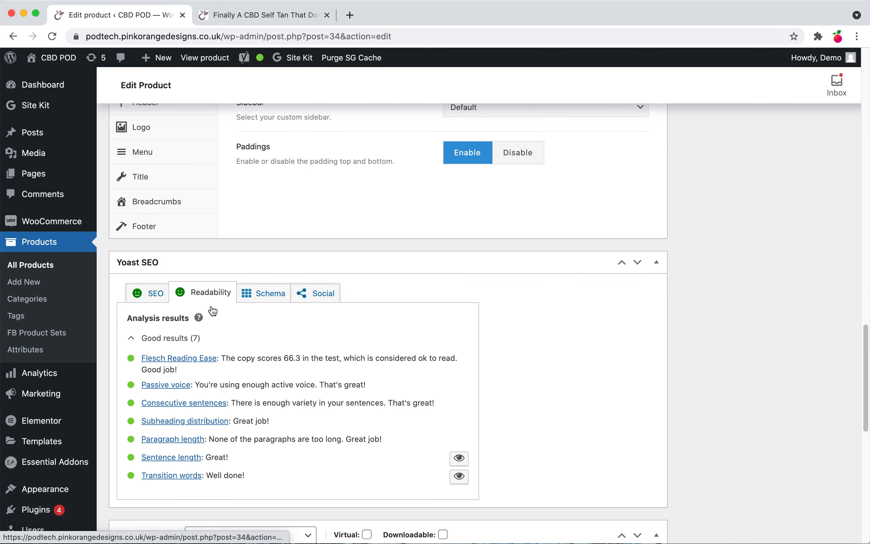
scroll(210, 324, "down", 1)
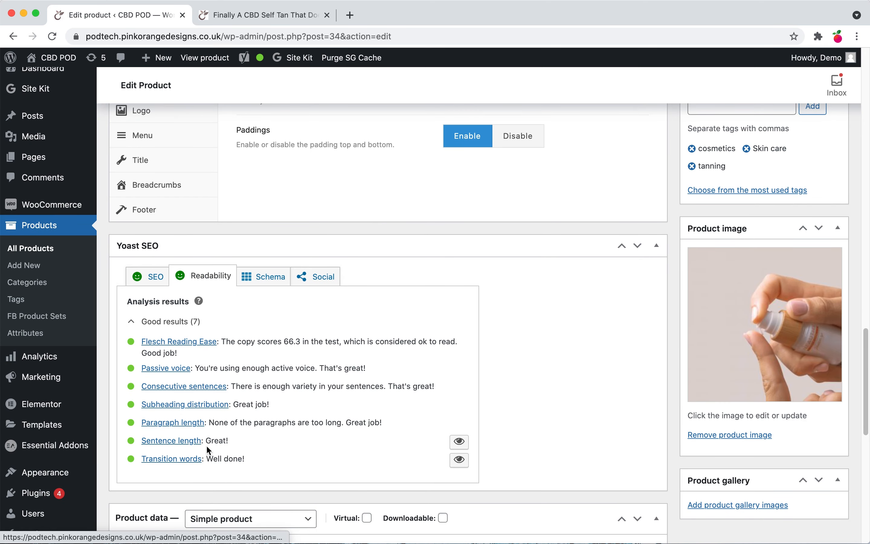
scroll(194, 359, "up", 20)
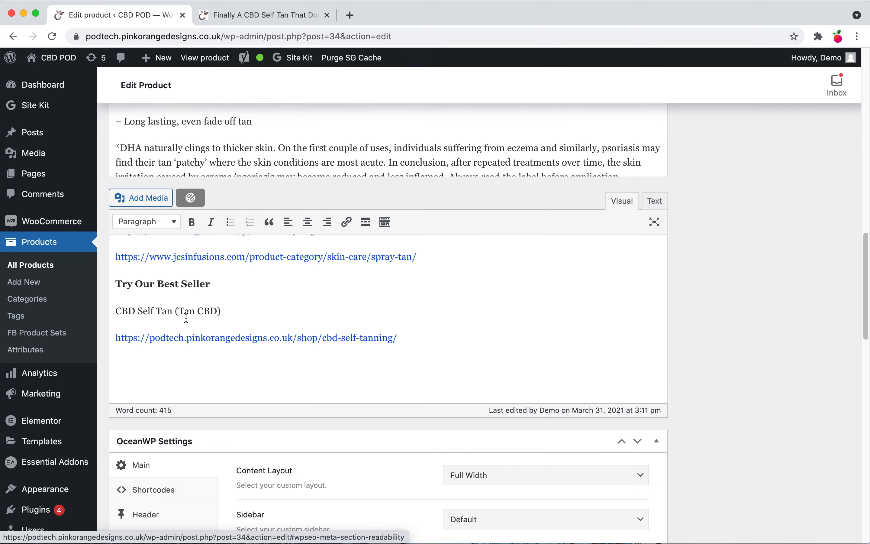
scroll(152, 272, "up", 3)
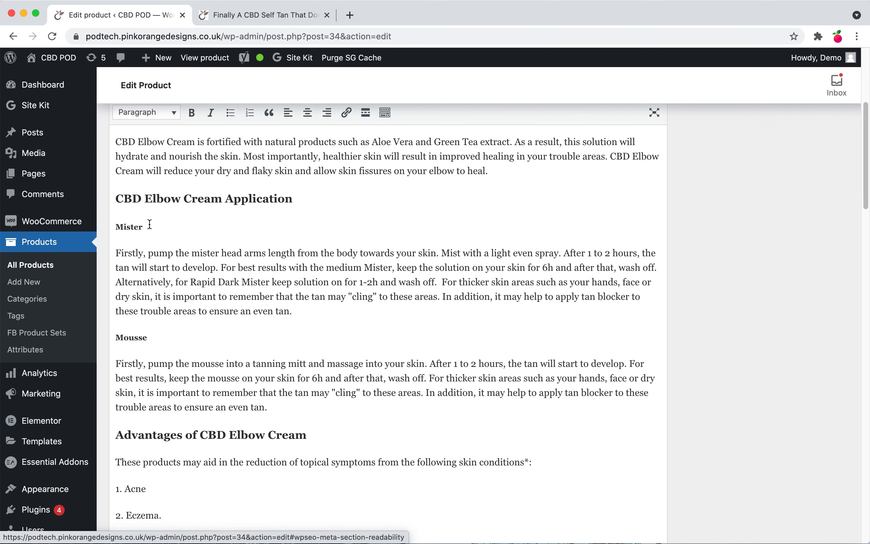
left_click_drag(117, 199, 499, 474)
left_click(399, 380)
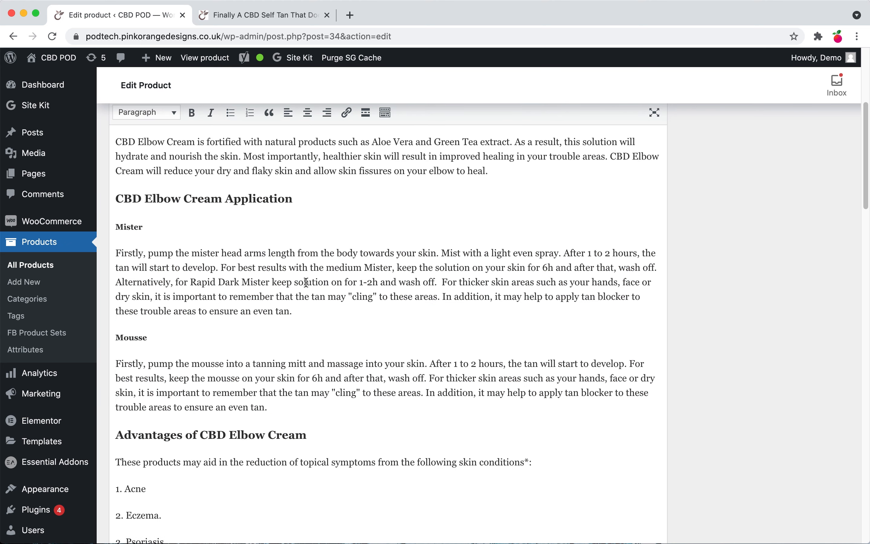
scroll(304, 340, "up", 3)
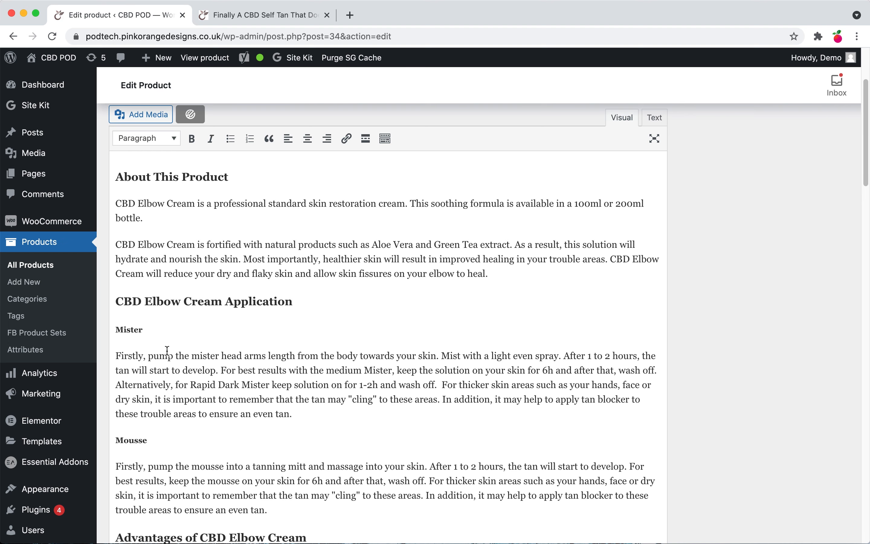
Step: Open the site's Pages list in the dashboard
left_click(32, 179)
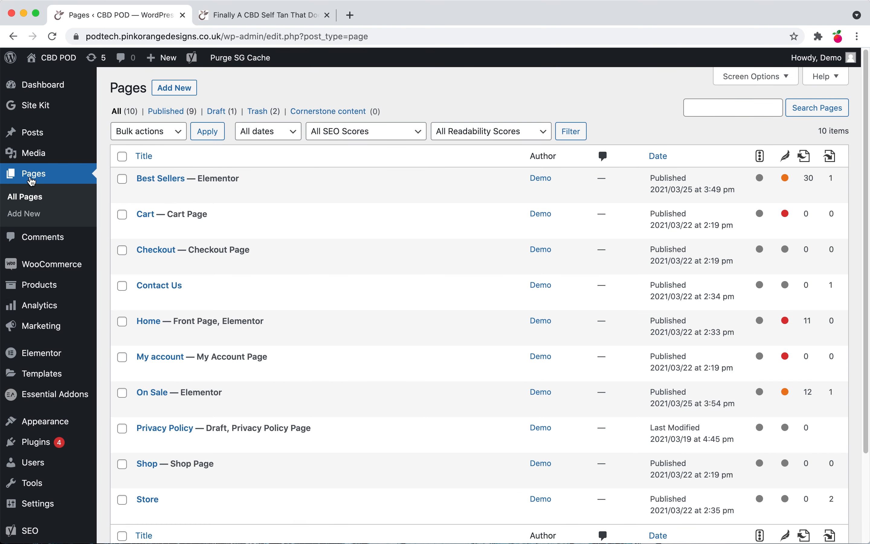
mouse_move(26, 131)
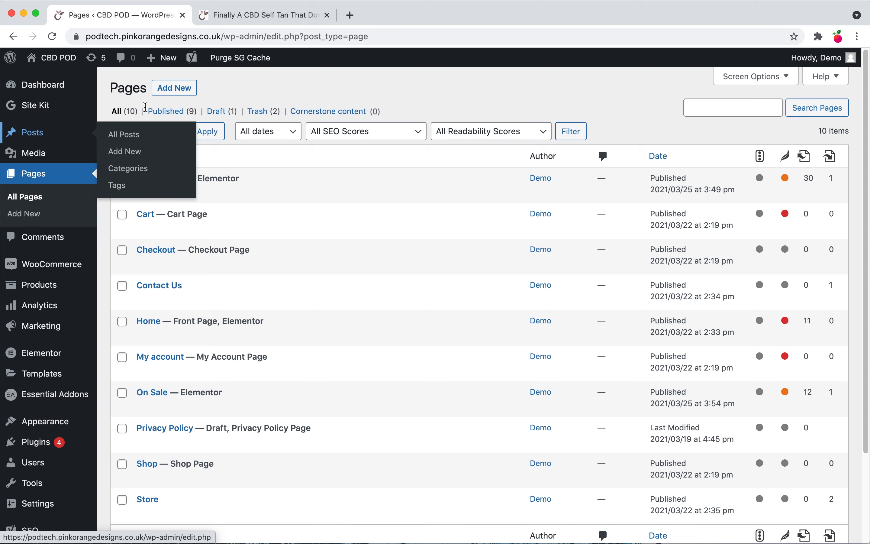
Step: Open pinkorangedesigns.co.uk in a new tab and go to its help centre page
left_click(350, 15)
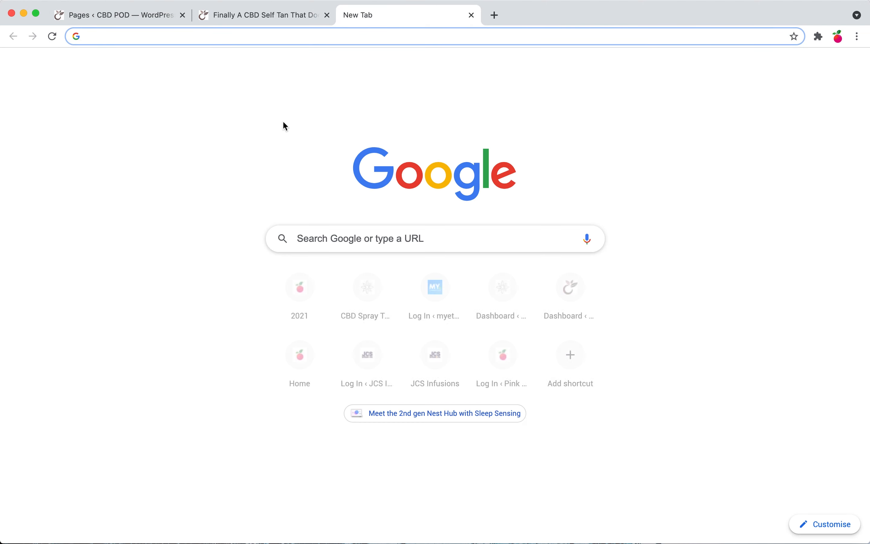
left_click(315, 293)
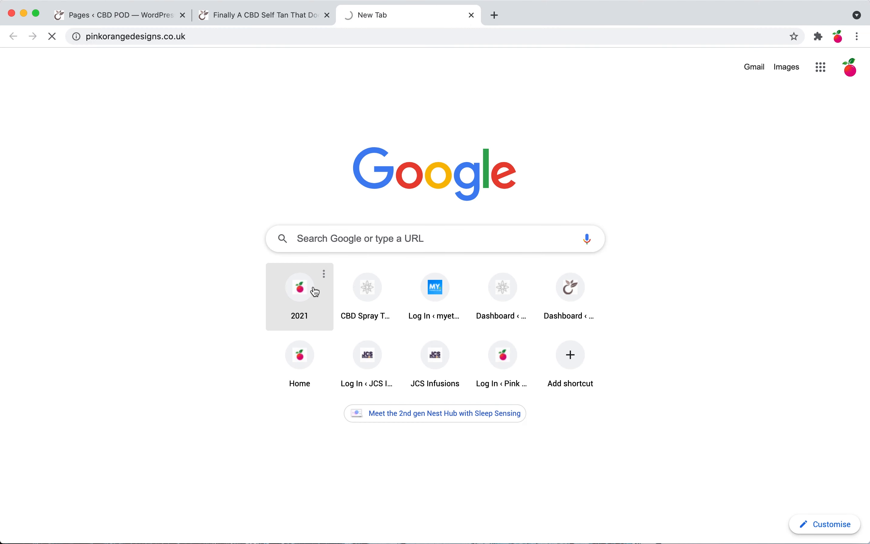
scroll(361, 355, "down", 15)
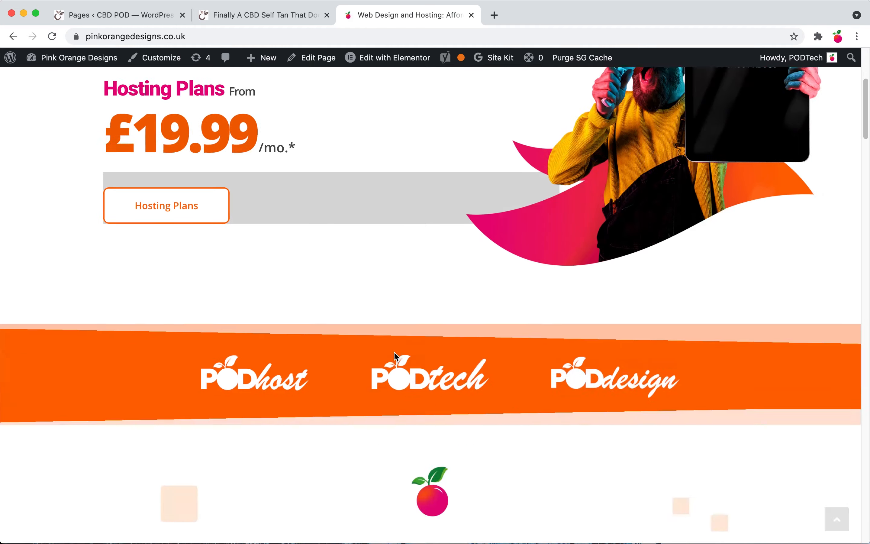
scroll(361, 354, "down", 20)
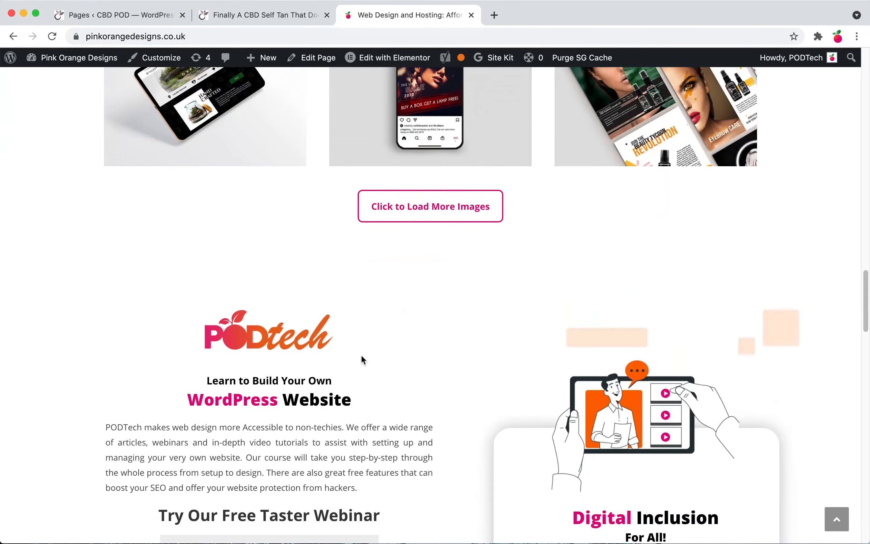
scroll(361, 355, "up", 20)
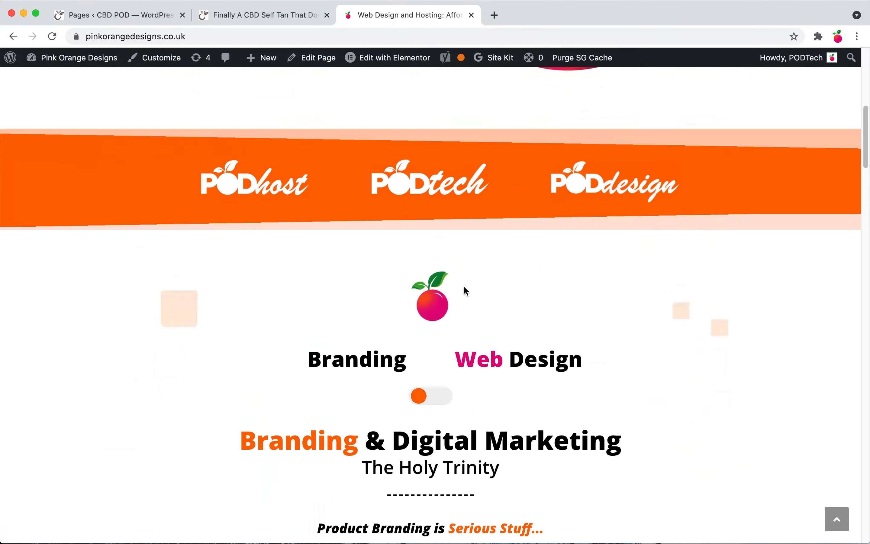
scroll(464, 286, "up", 10)
mouse_move(715, 126)
left_click(697, 202)
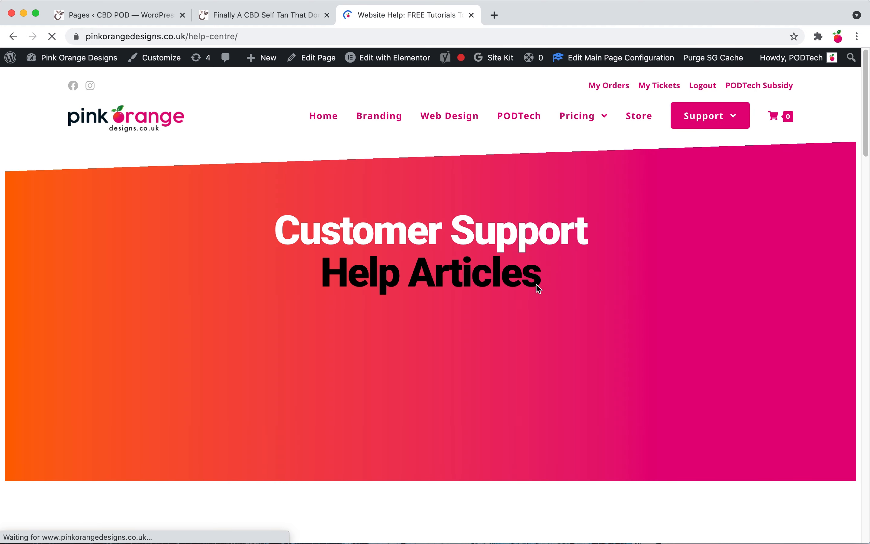
scroll(480, 331, "down", 12)
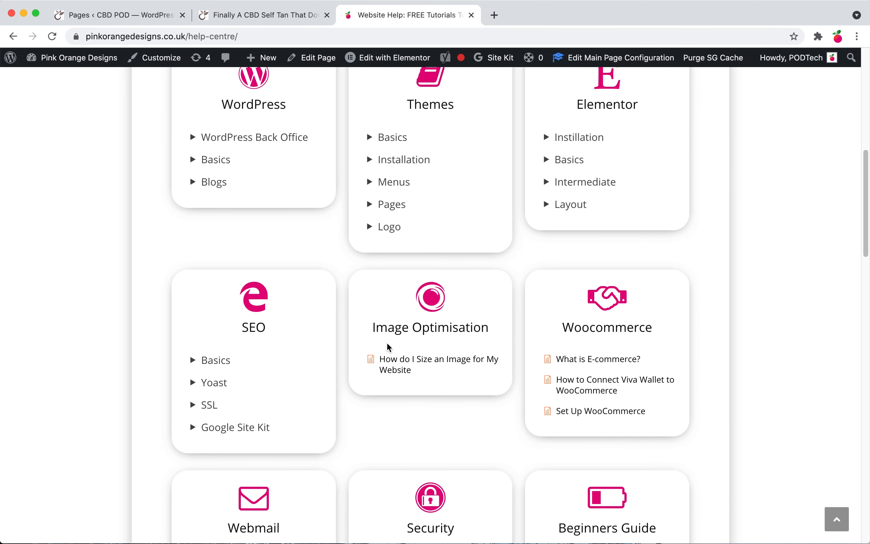
scroll(379, 359, "up", 4)
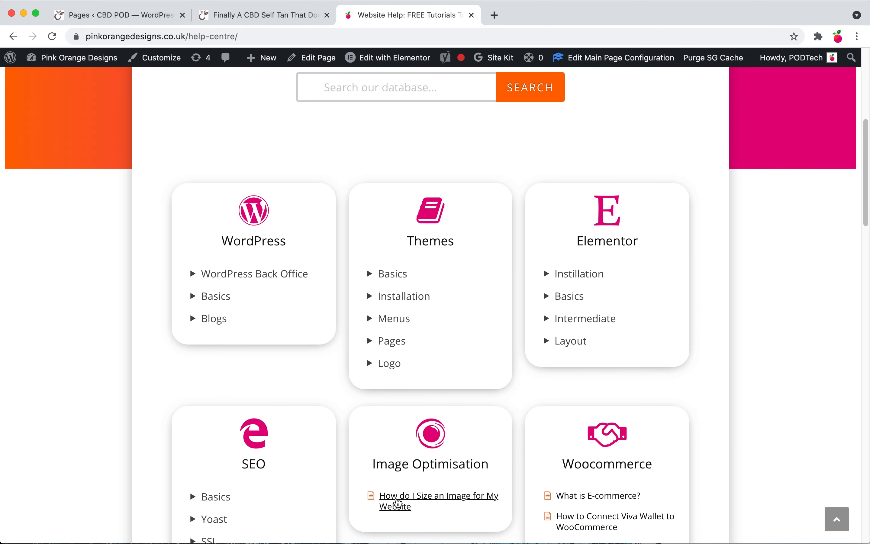
Step: Open the 'How do I Size an Image for My Website' help article and scroll through its content
left_click(397, 502)
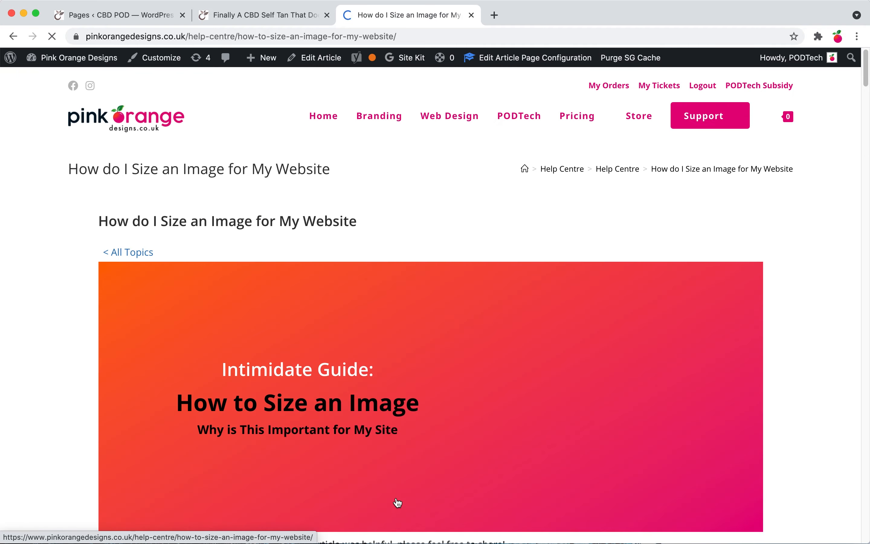
scroll(340, 337, "down", 20)
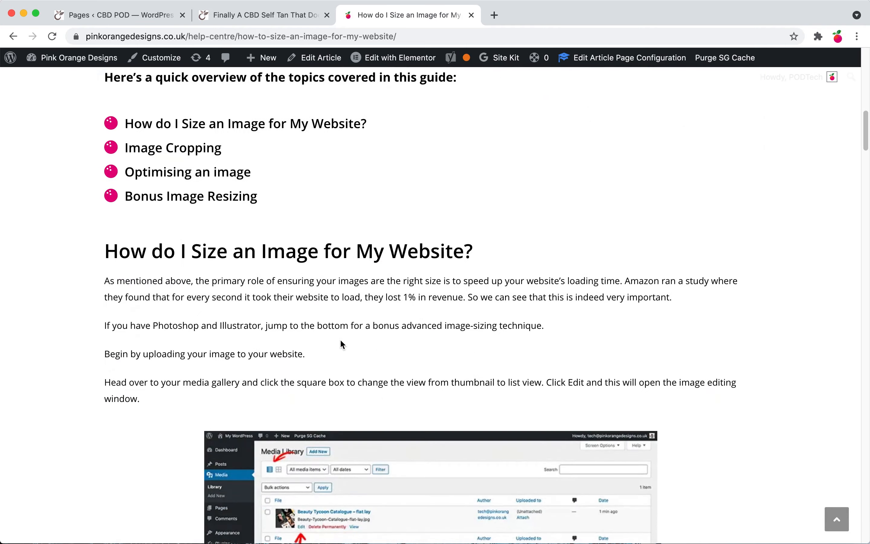
scroll(341, 344, "down", 20)
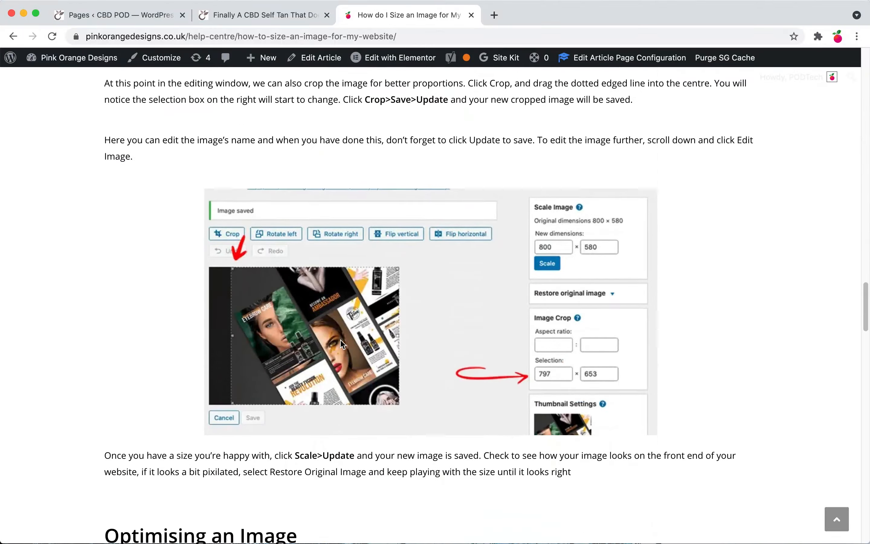
scroll(340, 341, "down", 15)
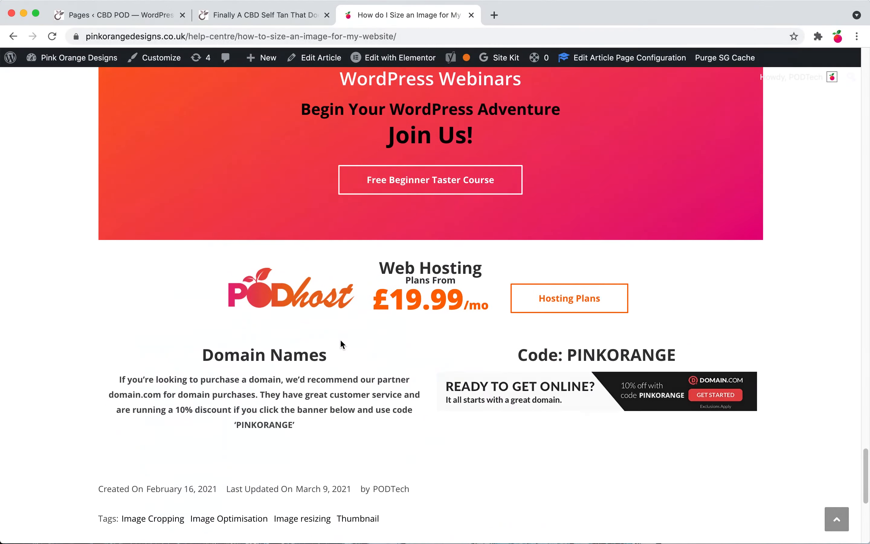
scroll(341, 340, "up", 18)
scroll(340, 337, "up", 12)
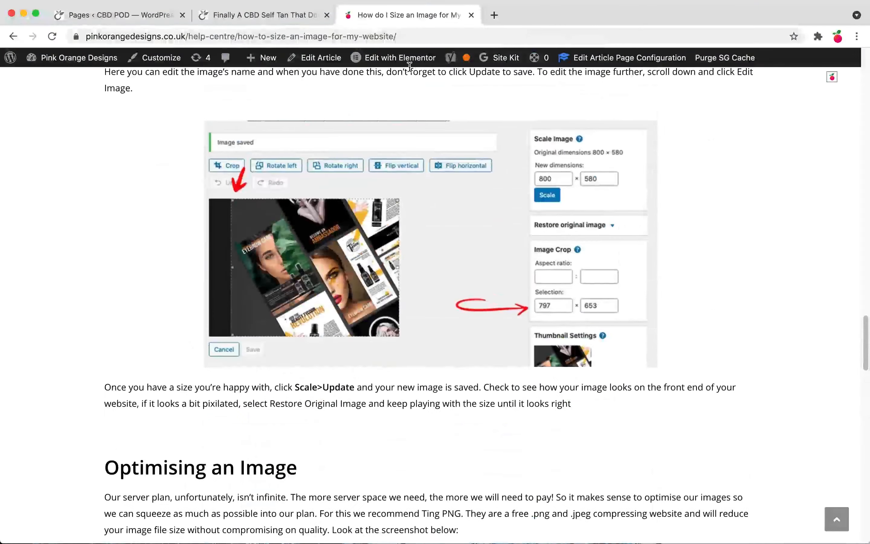
Step: Close the help article tab and the CBD Self Tan product page tab
left_click(471, 15)
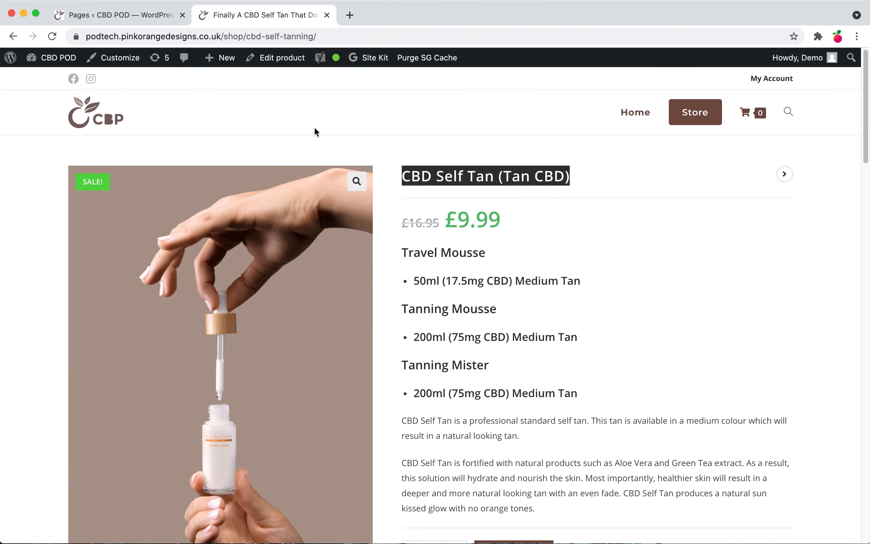
left_click(327, 15)
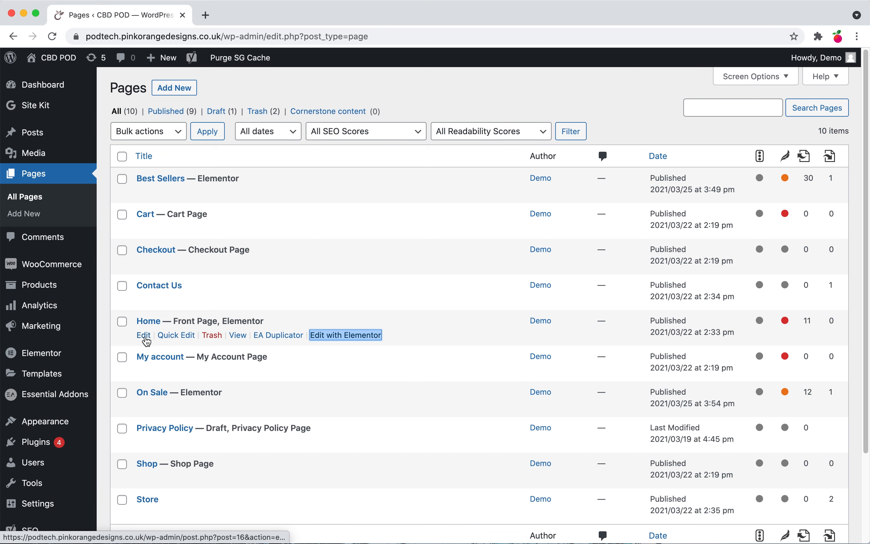
Step: Open the Home page with Elementor in a new tab, open it in the page editor, and switch to the Elementor tab
right_click(340, 337)
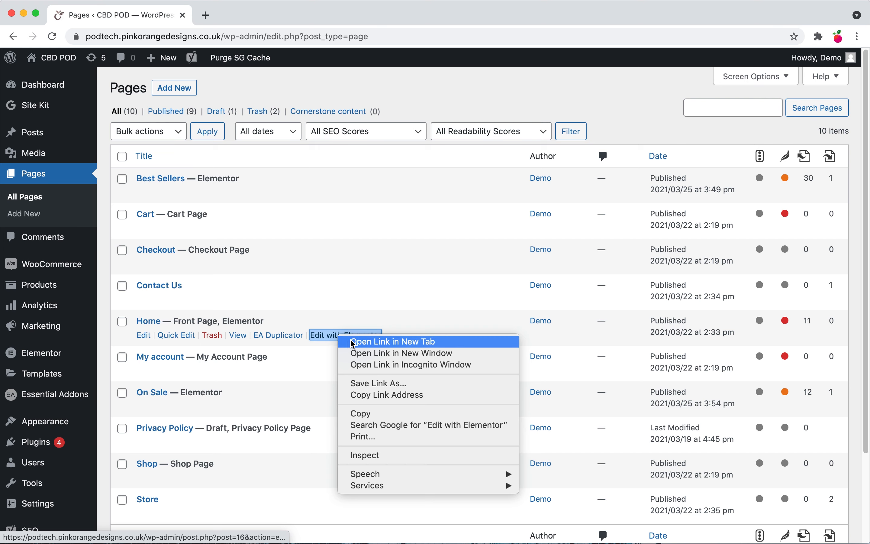
left_click(394, 342)
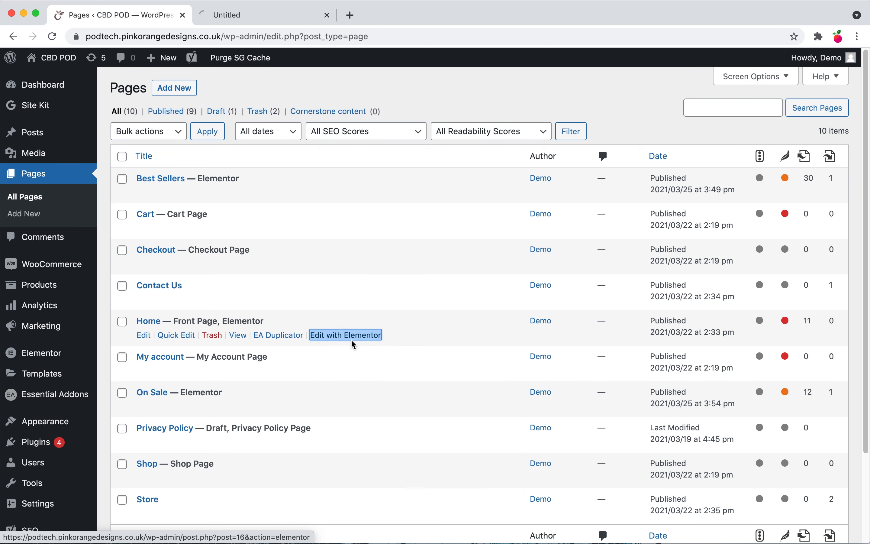
left_click(146, 338)
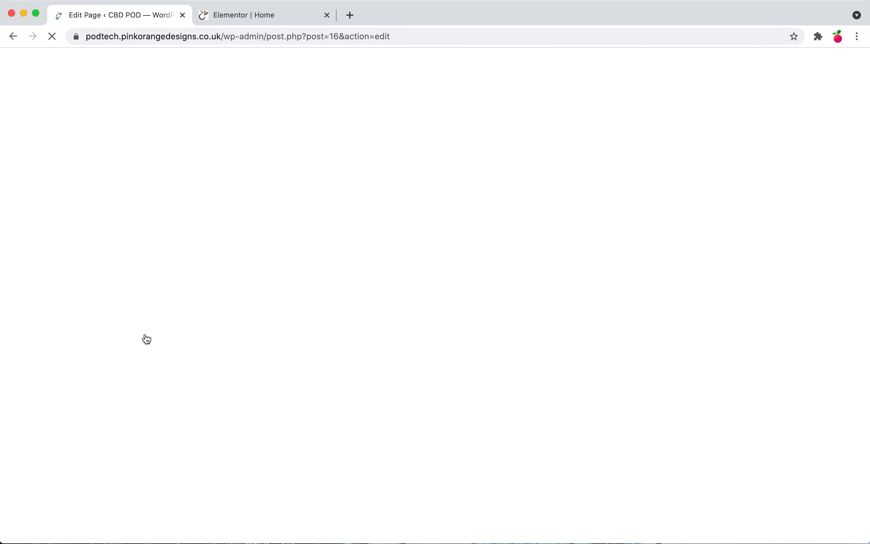
left_click(215, 17)
left_click(131, 15)
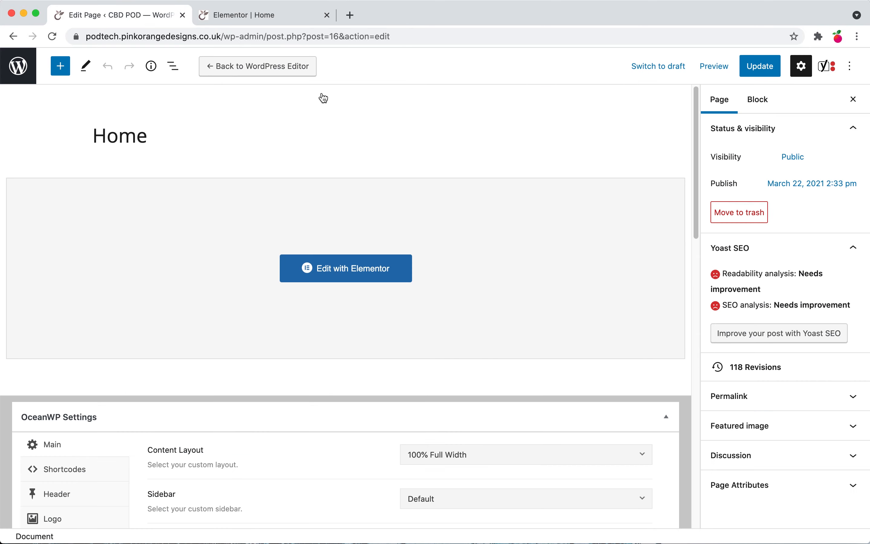
left_click(257, 16)
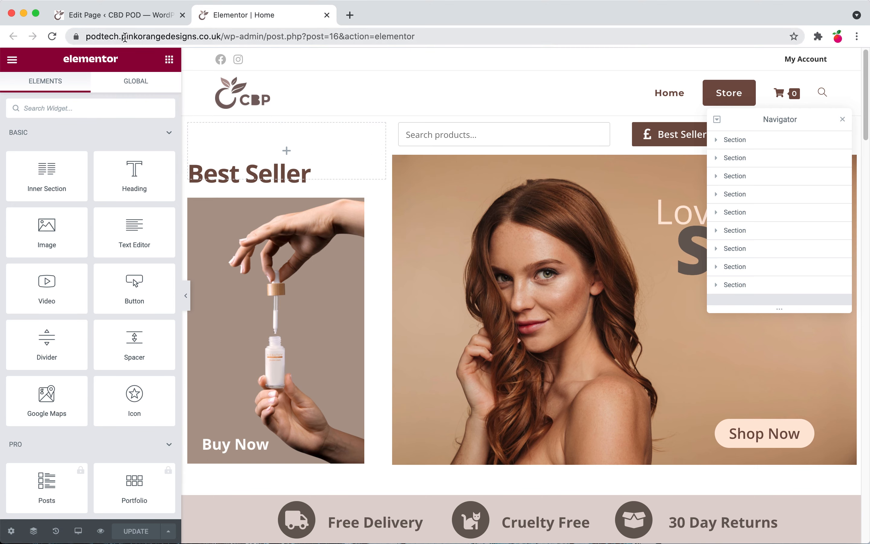
left_click_drag(121, 36, 198, 36)
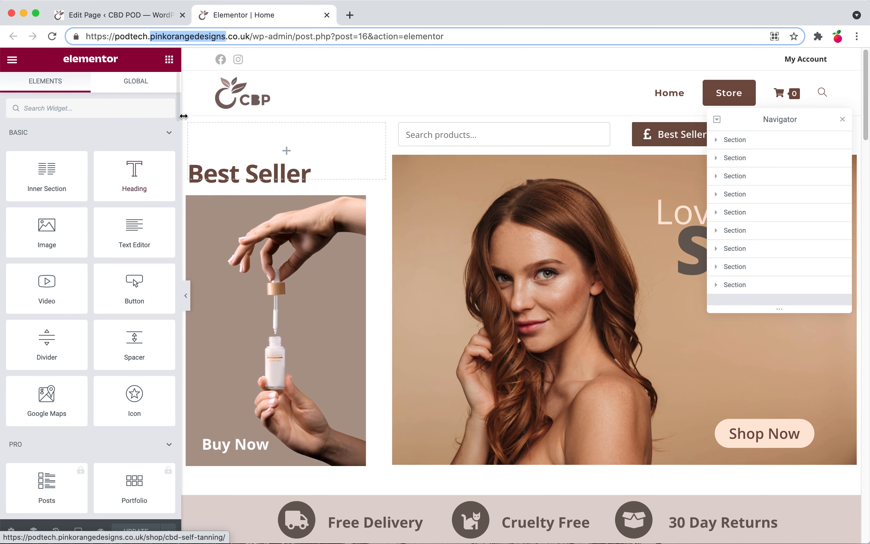
left_click(380, 80)
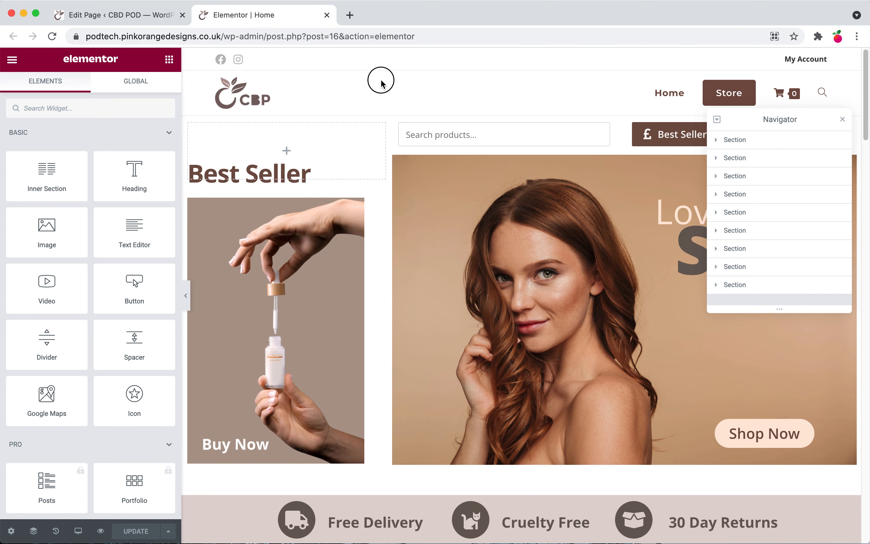
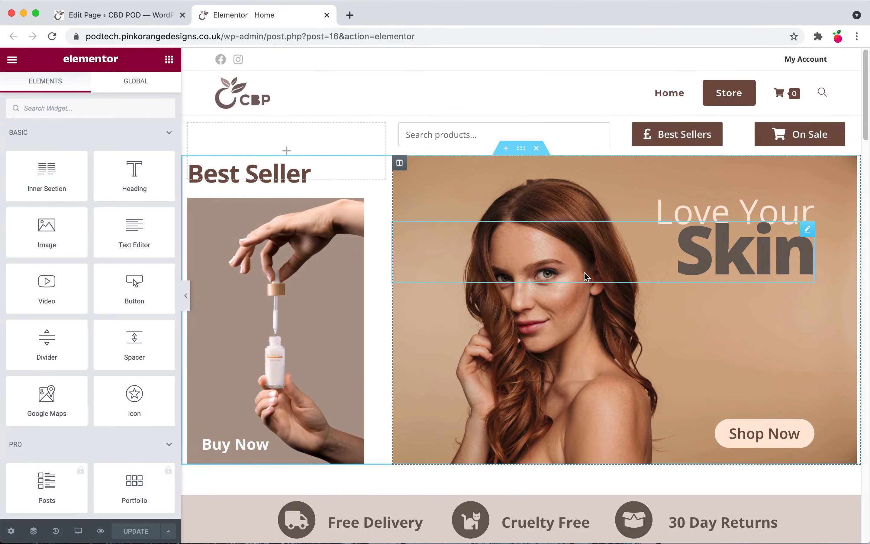
Step: Duplicate the 'Exclusive Offer' heading and change the copy's text to 'CBD Skin Care'
scroll(582, 278, "down", 10)
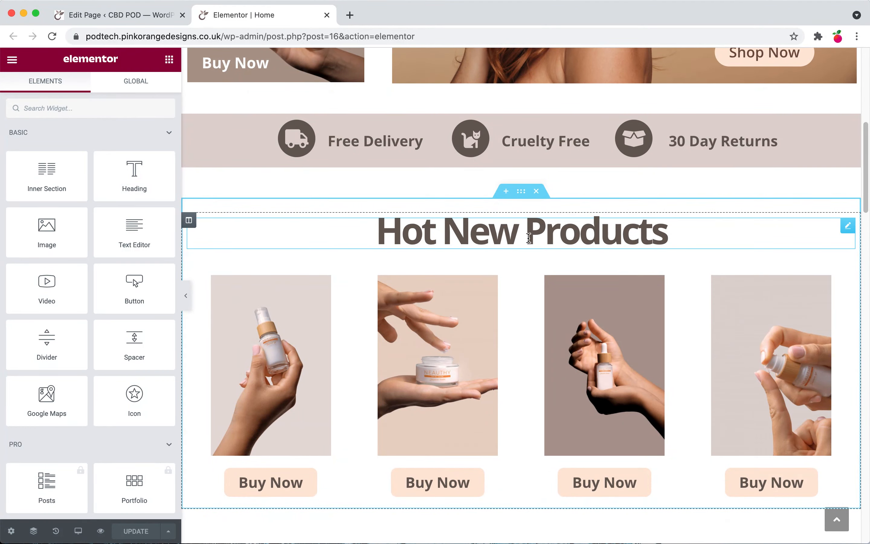
left_click(527, 238)
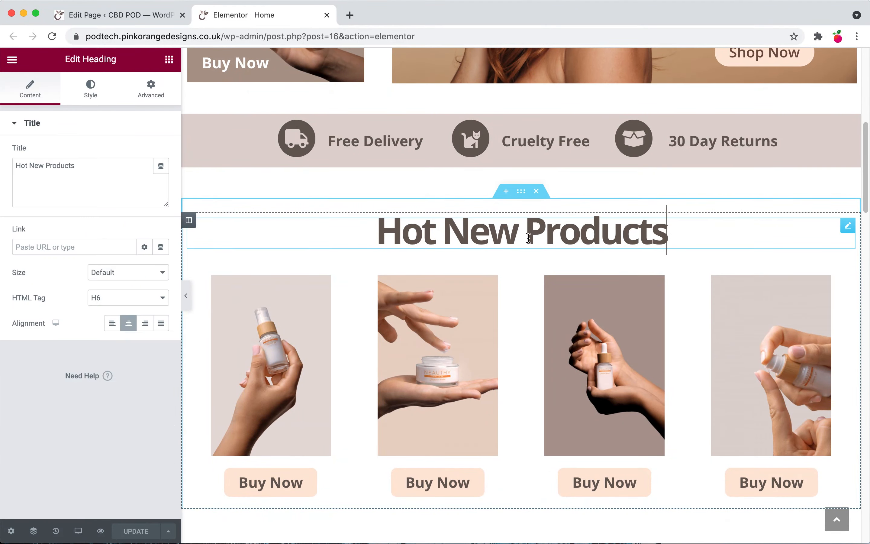
scroll(528, 240, "down", 14)
scroll(530, 245, "down", 7)
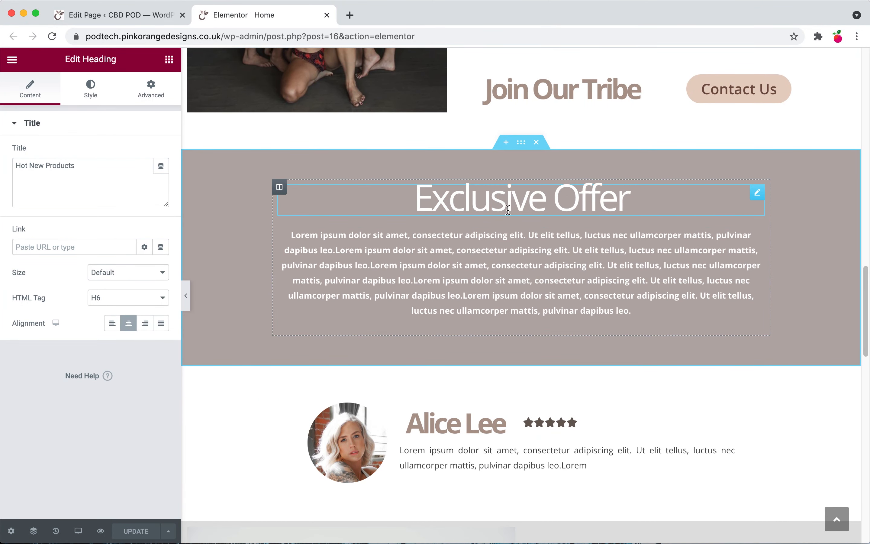
right_click(506, 210)
left_click(527, 237)
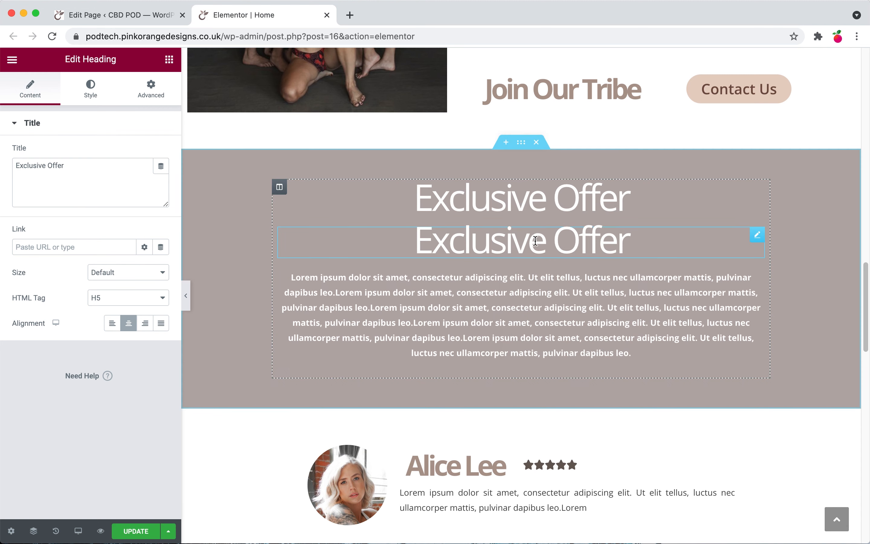
double_click(500, 240)
triple_click(500, 240)
type("CBD Skin Care")
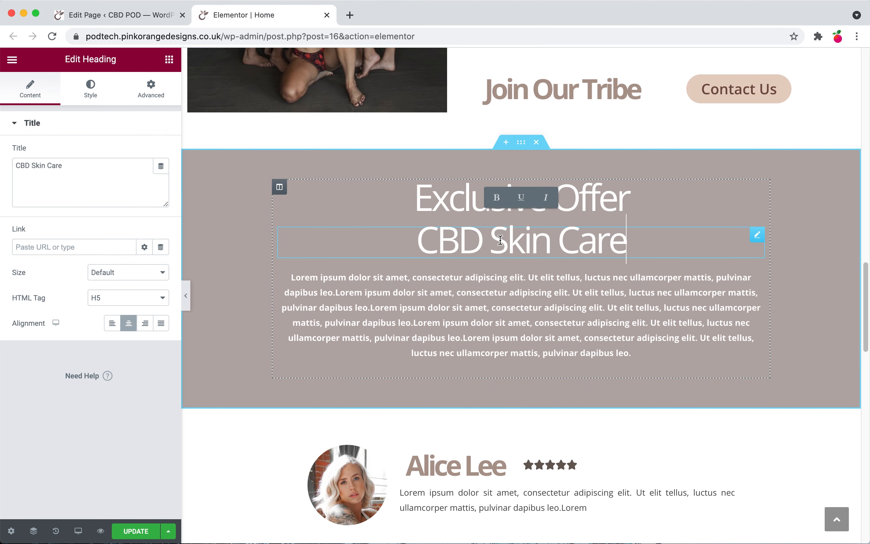
Step: Style the new 'CBD Skin Care' heading with a 43 px font size and black #000000 text colour
left_click(90, 92)
left_click(160, 180)
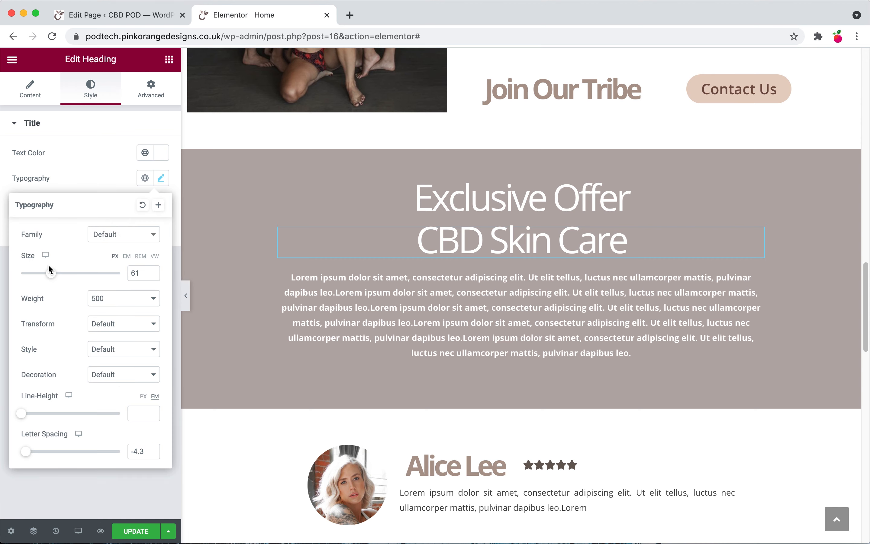
left_click_drag(51, 270, 42, 277)
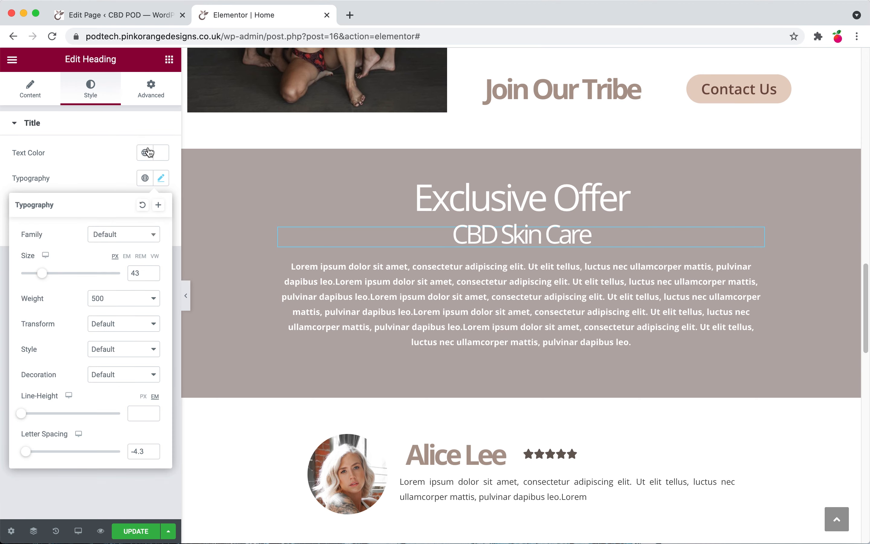
left_click(146, 152)
left_click_drag(57, 220, 2, 340)
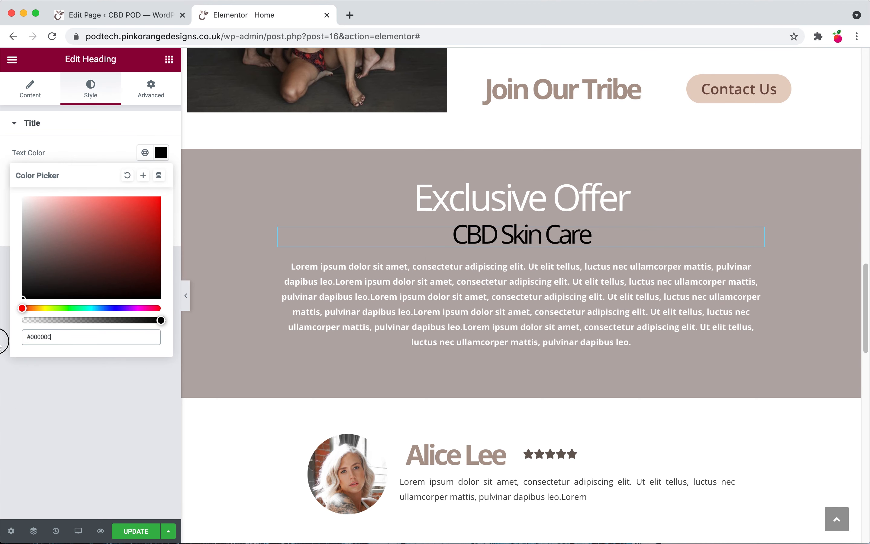
left_click(68, 382)
Step: Replace the 'CBD POD' heading lower on the page with 'CBD Skin Care' and save the Elementor changes
scroll(418, 378, "down", 5)
scroll(418, 375, "down", 5)
scroll(656, 268, "down", 6)
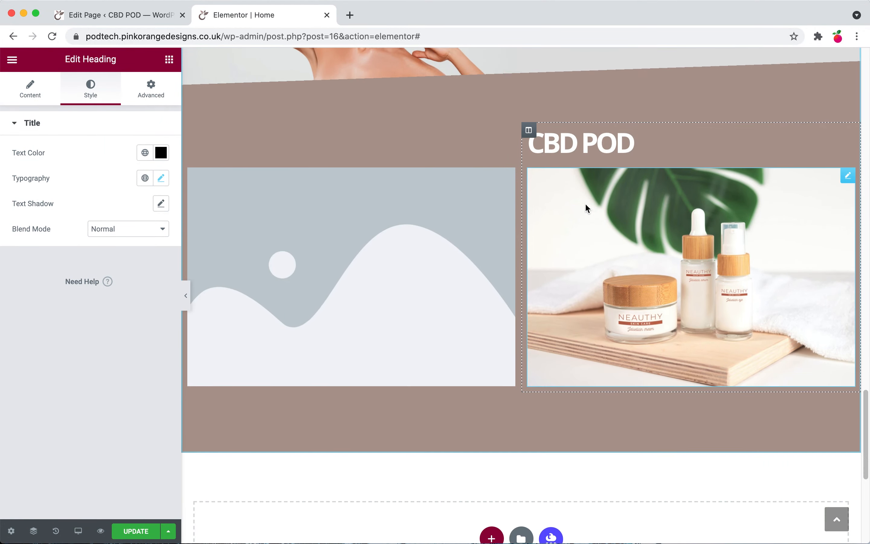
triple_click(575, 130)
type("CBD Skin Care")
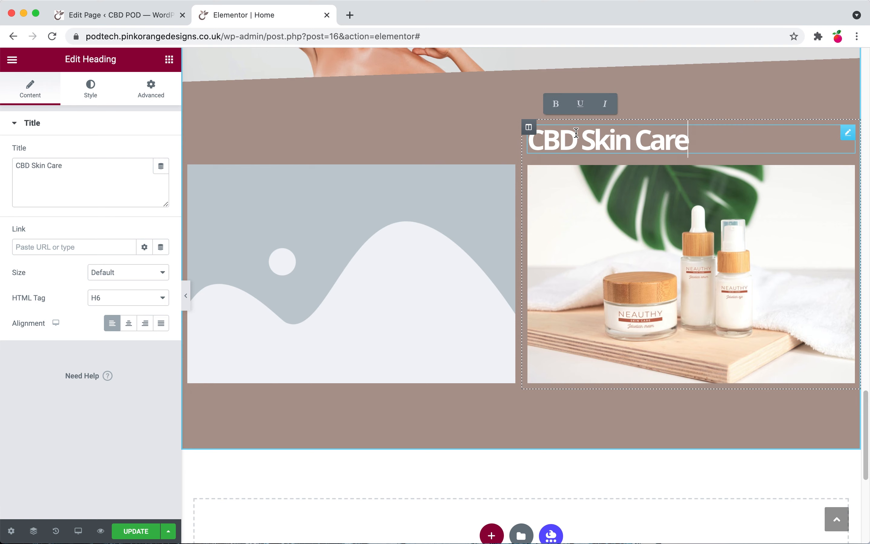
left_click(136, 530)
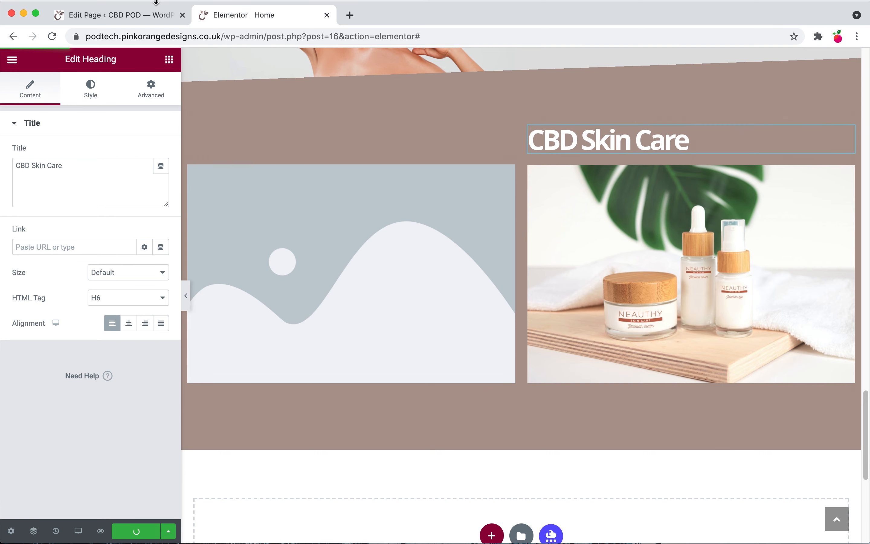
Step: Update the page in the WordPress editor and reload it to refresh the Yoast SEO analysis
left_click(142, 13)
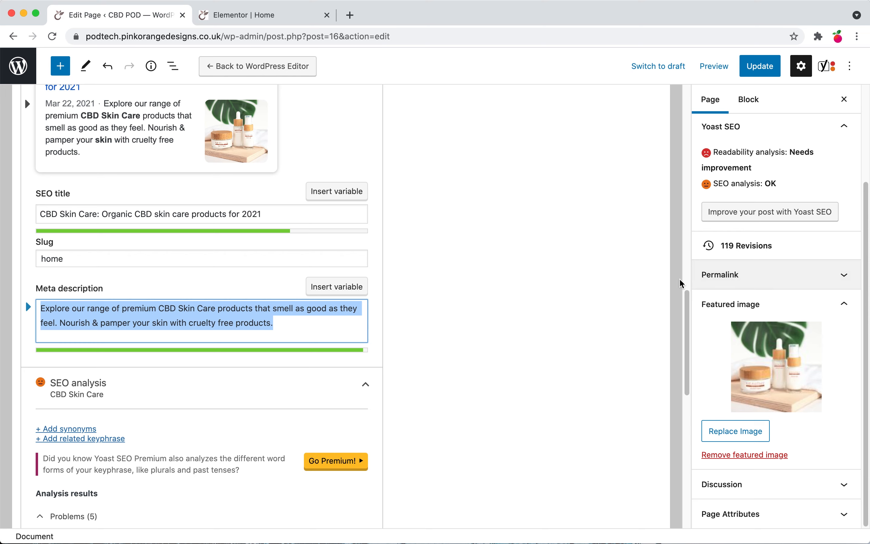
left_click(760, 71)
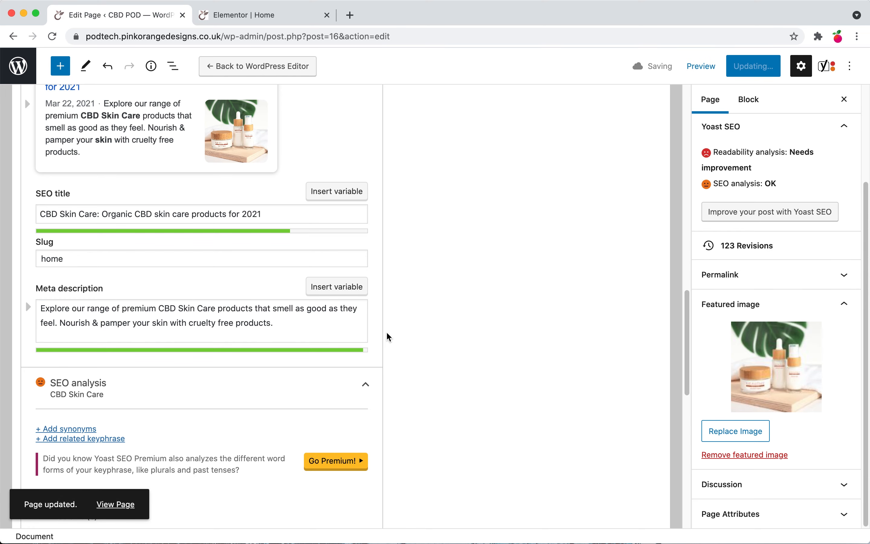
scroll(51, 349, "down", 8)
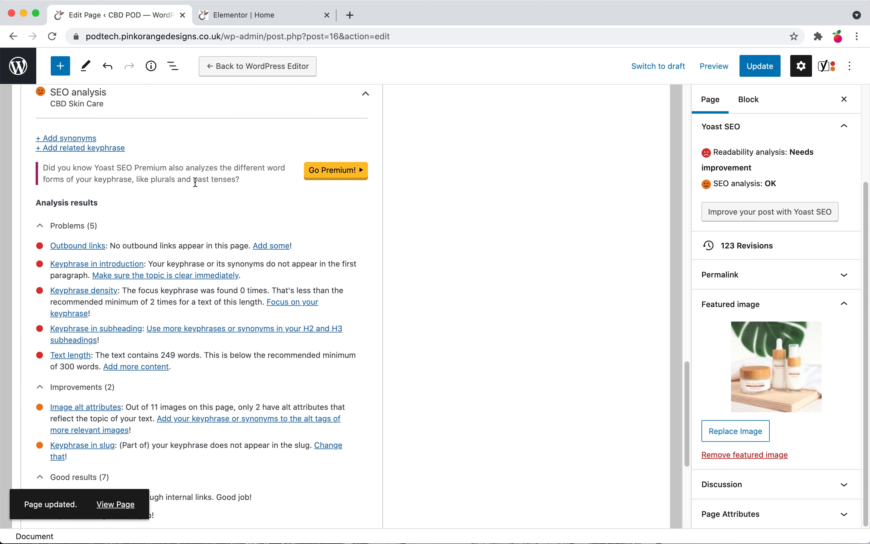
key("super+r")
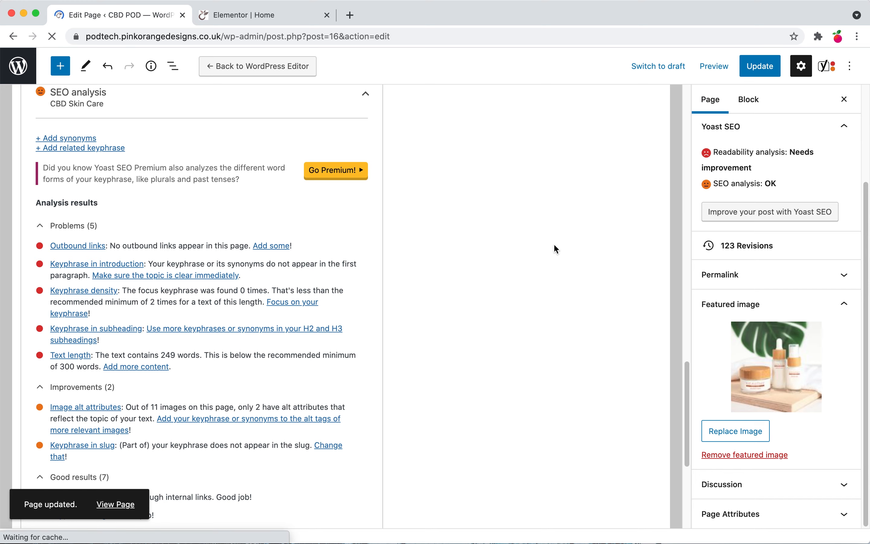
Step: Set the lower 'CBD Skin Care' heading's HTML tag to H2
key("ctrl+Tab")
left_click(109, 302)
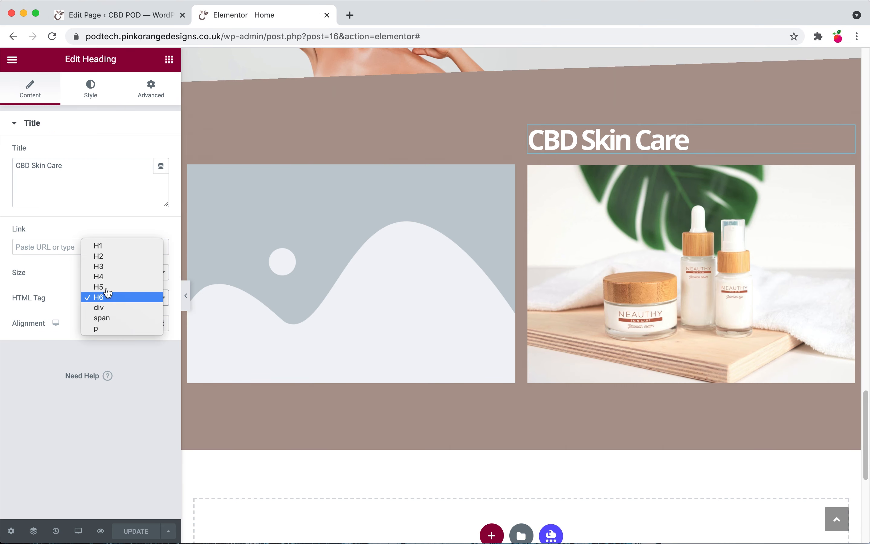
left_click(110, 256)
Step: Set the 'CBD Skin Care' heading under 'Exclusive Offer' to use the H3 HTML tag
scroll(317, 290, "up", 15)
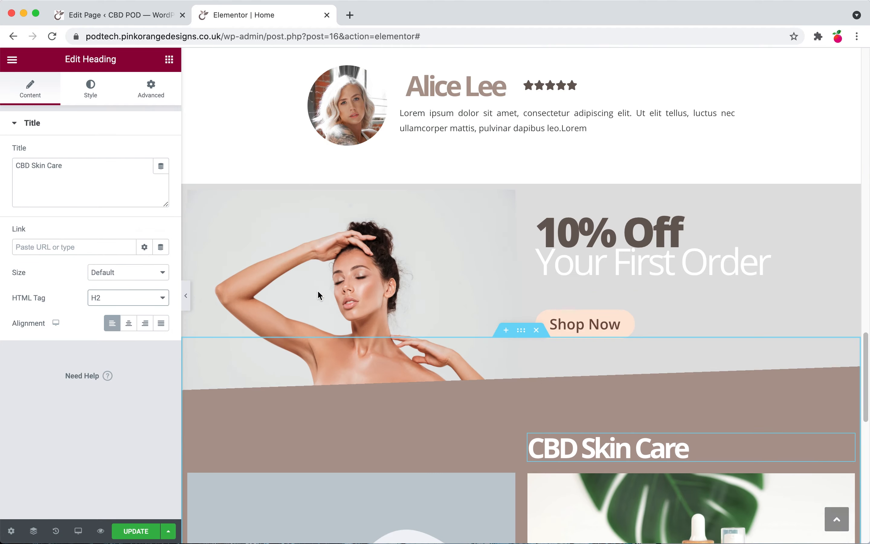
scroll(463, 328, "up", 5)
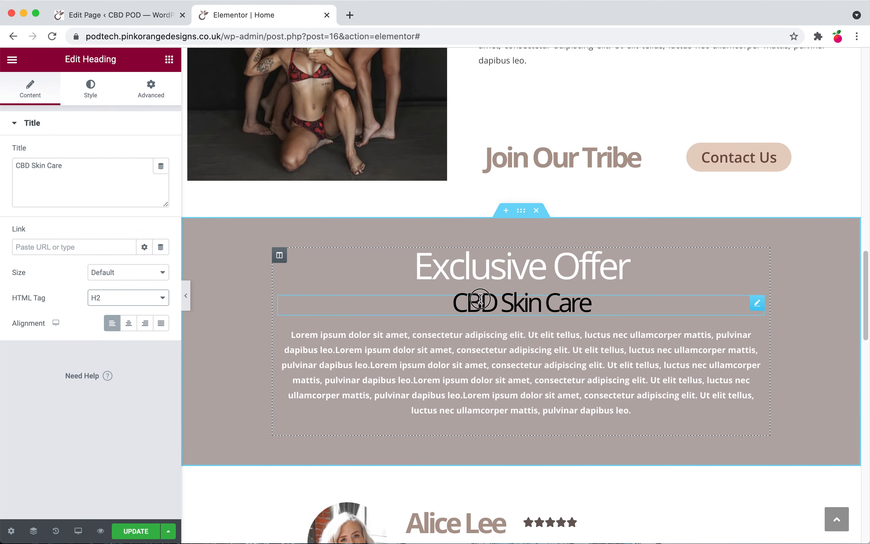
left_click(478, 302)
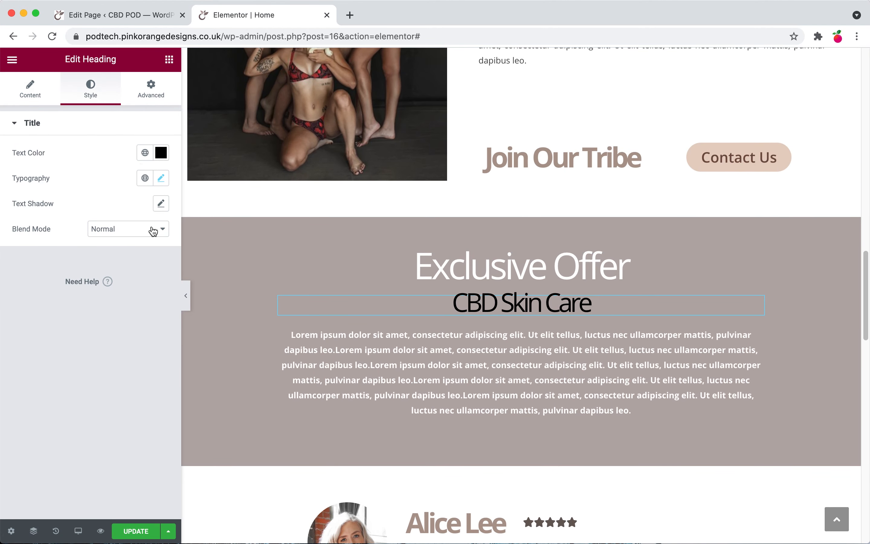
left_click(28, 88)
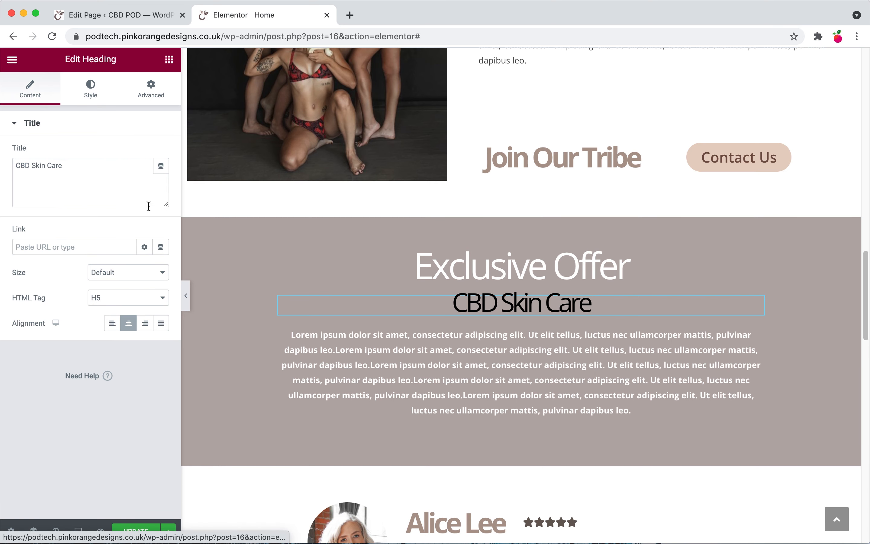
left_click(146, 296)
left_click(140, 276)
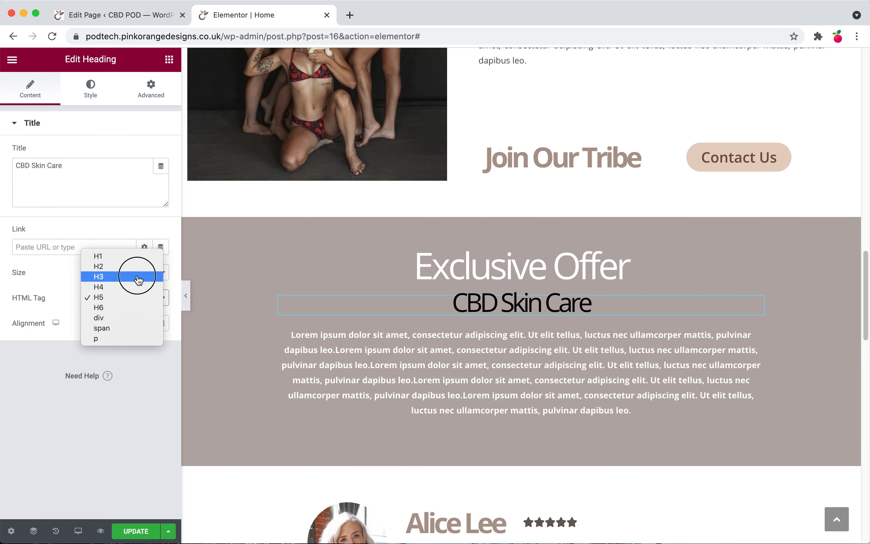
Step: Check the hero 'Skin' heading's settings and save the Elementor page changes
scroll(501, 273, "up", 20)
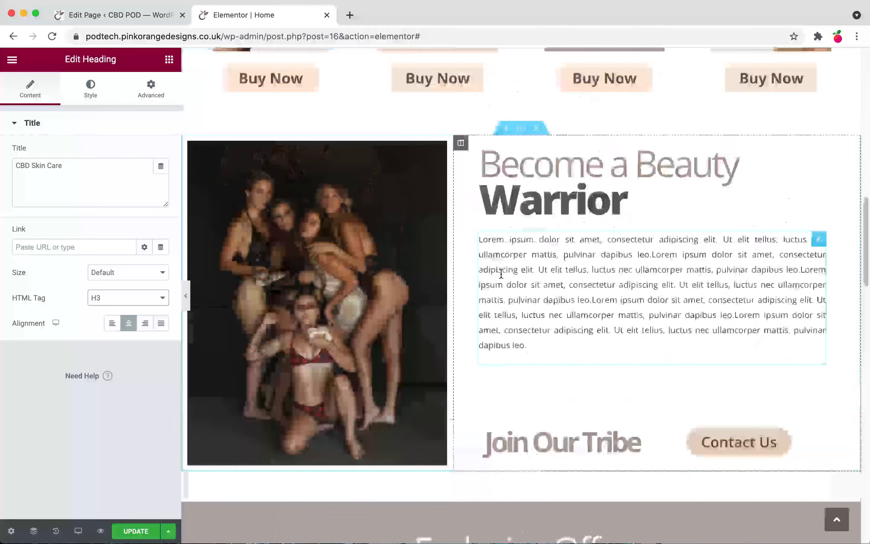
scroll(502, 277, "up", 5)
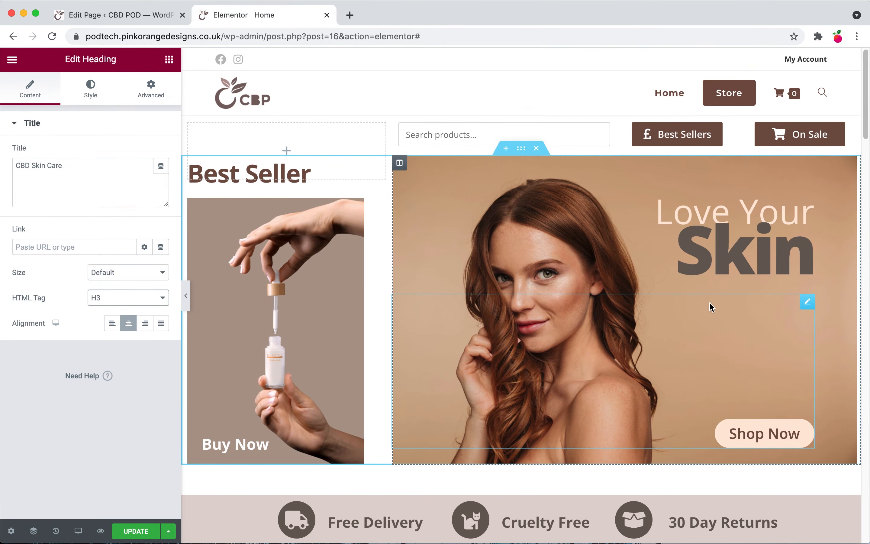
left_click(737, 252)
left_click(136, 531)
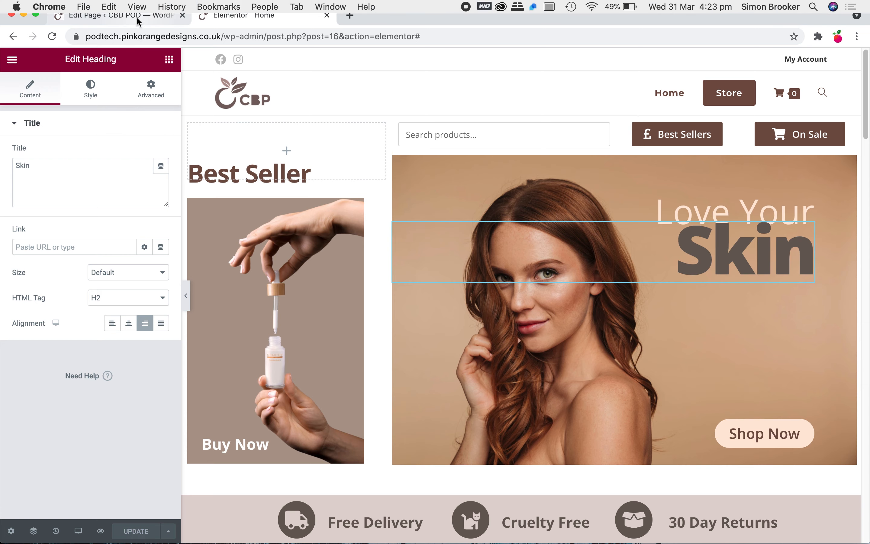
Step: Reload the WordPress page editor and review the Yoast SEO analysis results
left_click(136, 17)
key("super+r")
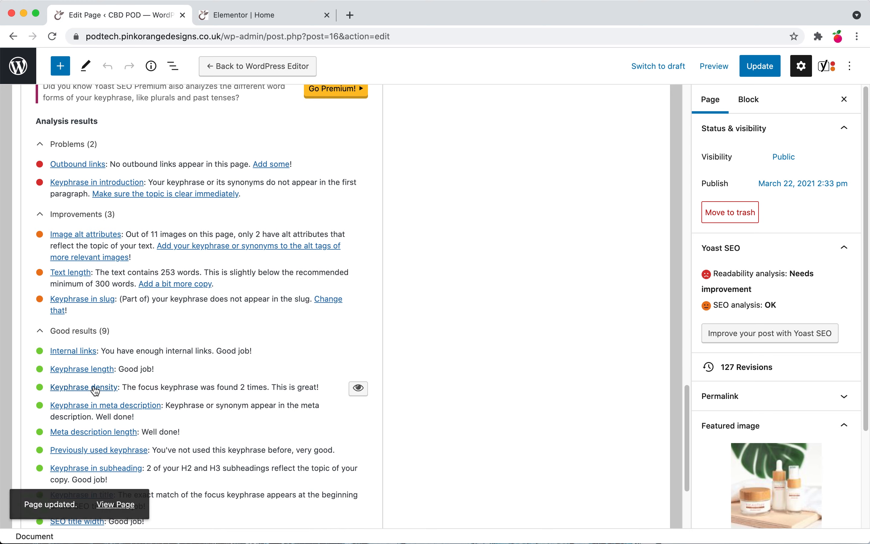
scroll(184, 385, "up", 4)
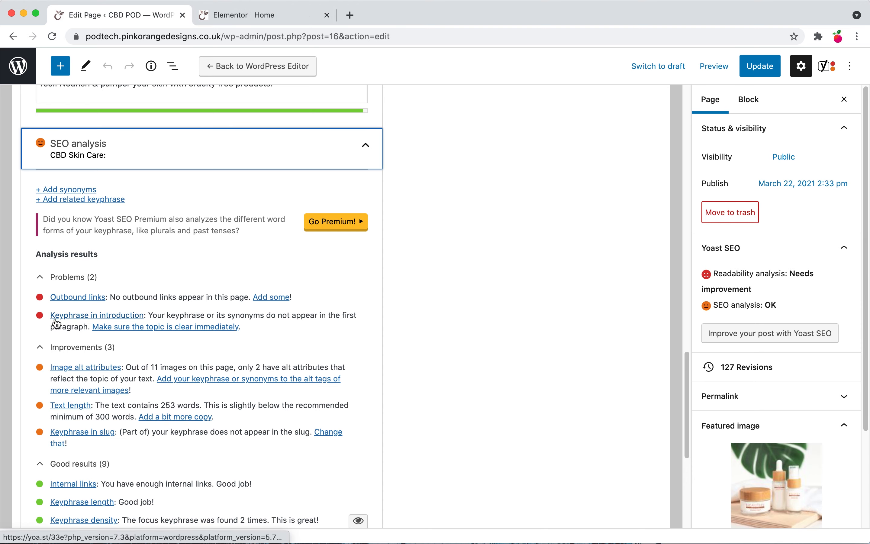
Step: Add a Text Editor widget directly beneath the 'Hot New Products' heading
left_click(234, 16)
scroll(374, 191, "down", 3)
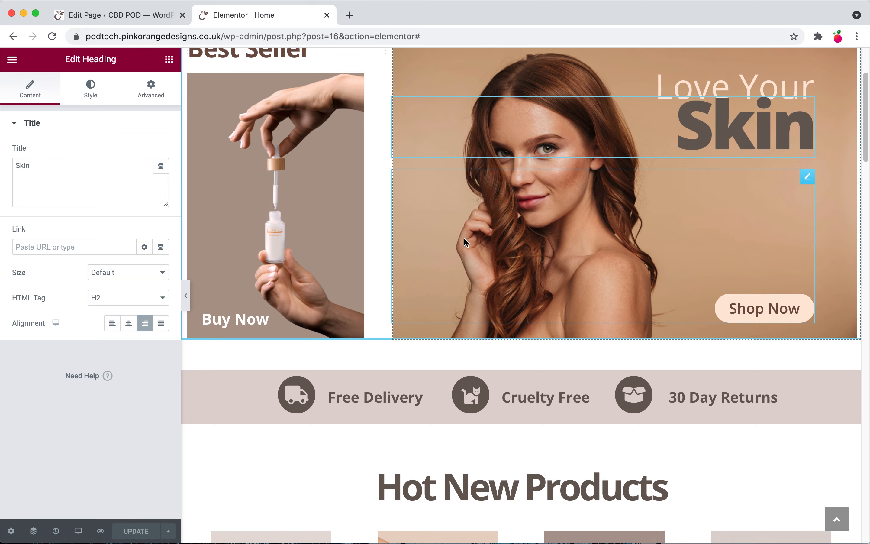
scroll(465, 238, "down", 5)
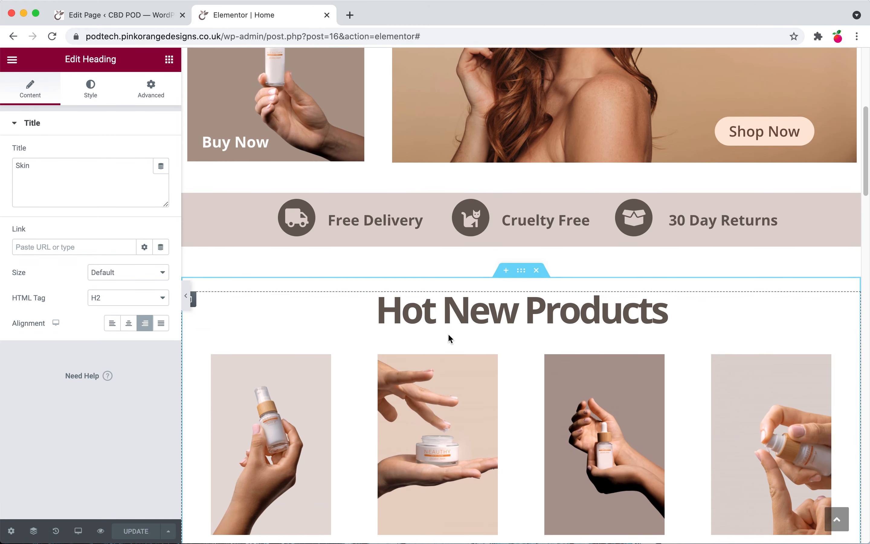
scroll(554, 307, "up", 2)
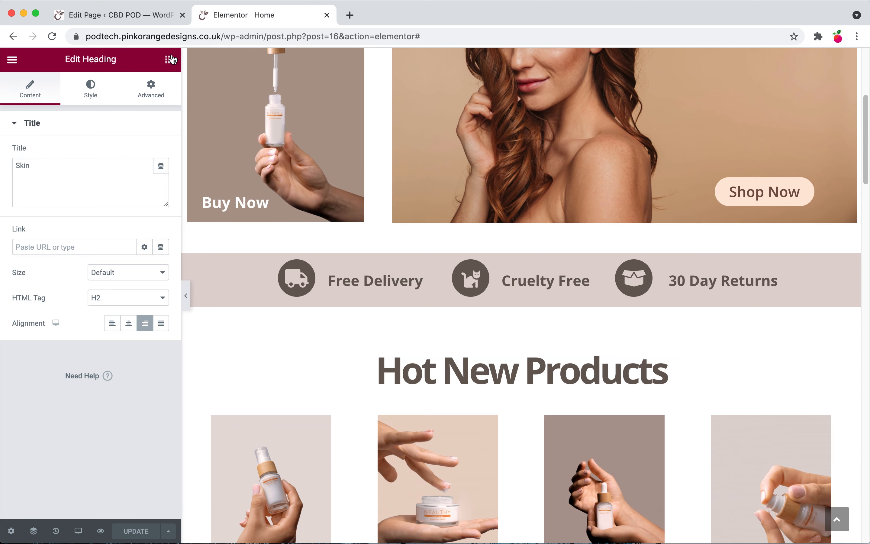
left_click(169, 59)
left_click_drag(127, 217, 519, 378)
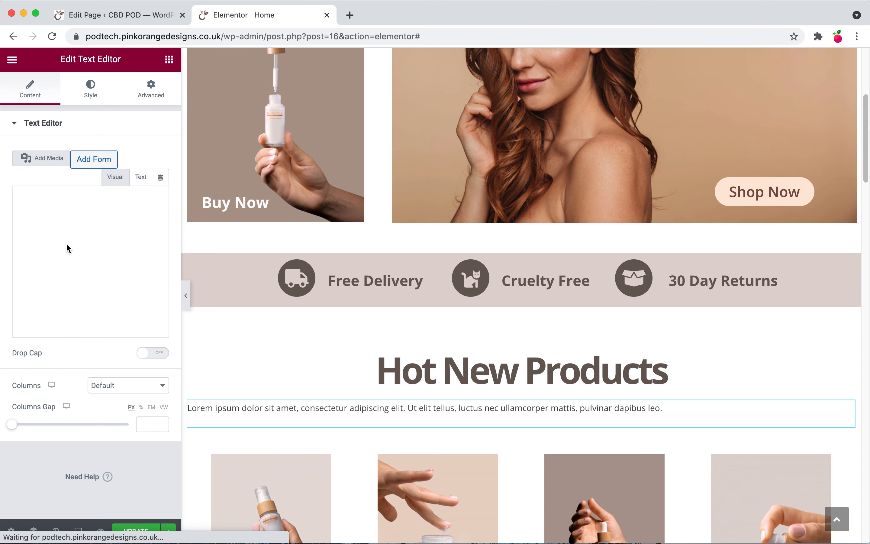
Step: Replace the widget's placeholder with the paragraph 'CBD Skin Care is the hot thing this season and it's taking the beauty industry by storm…'
triple_click(73, 265)
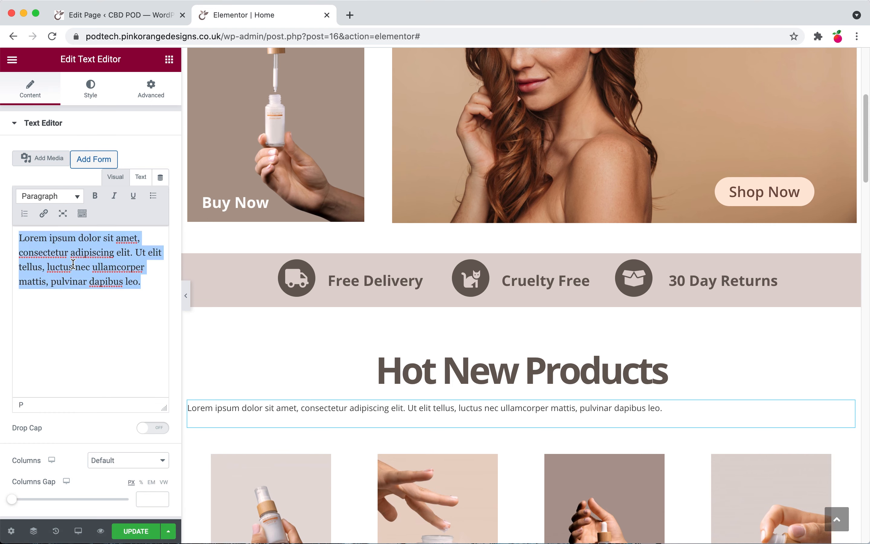
type("CBD Skin Care:")
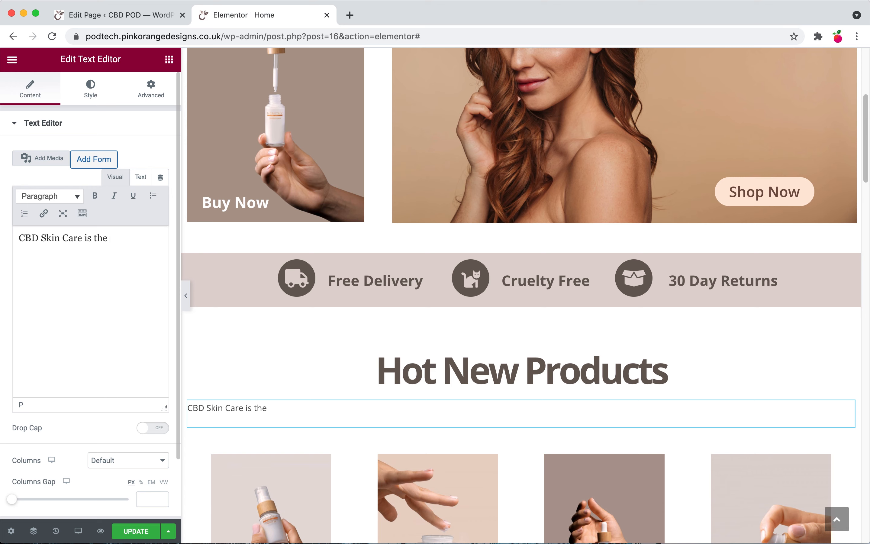
type("is")
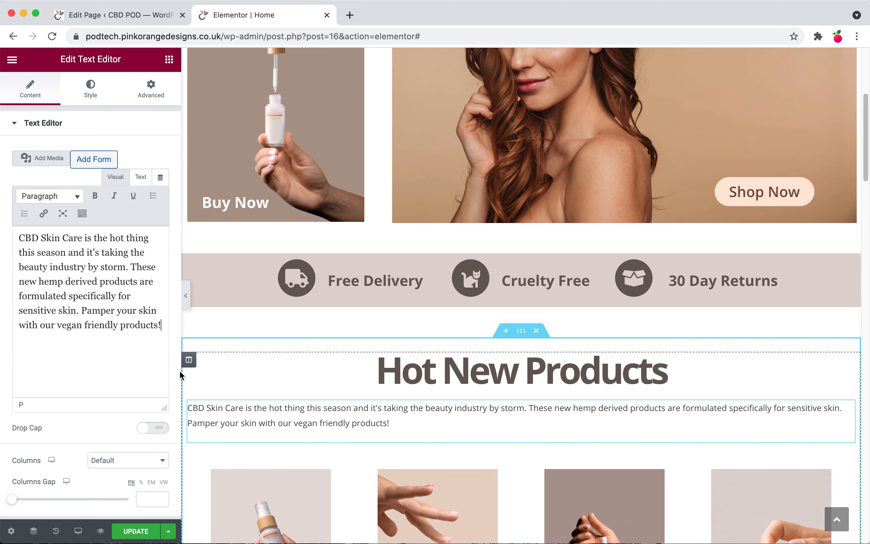
Step: Copy the phrase 'CBD Skin Care' from the paragraph and centre-align the paragraph text
left_click_drag(21, 238, 85, 238)
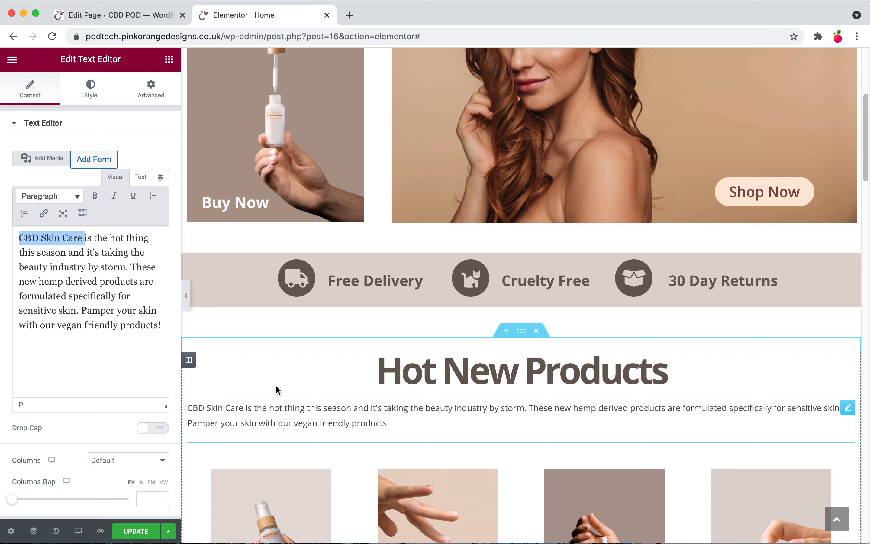
left_click(91, 90)
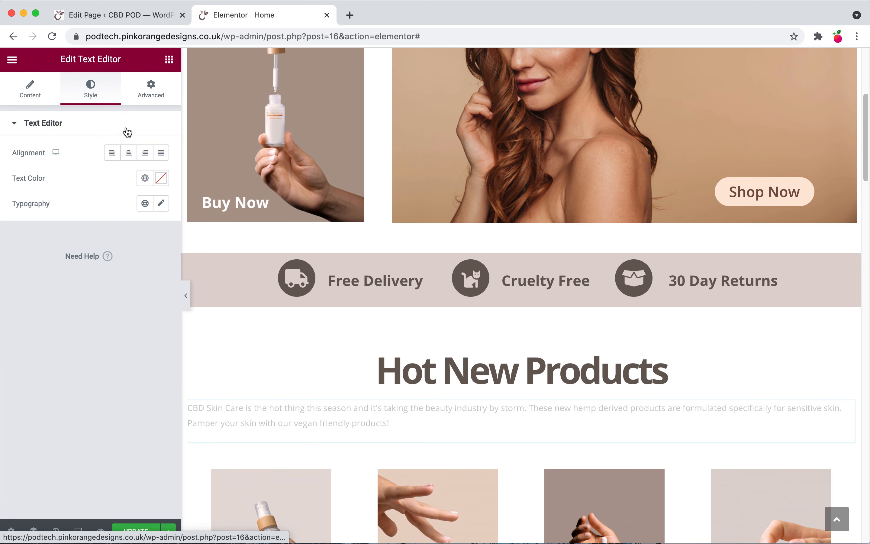
left_click(129, 153)
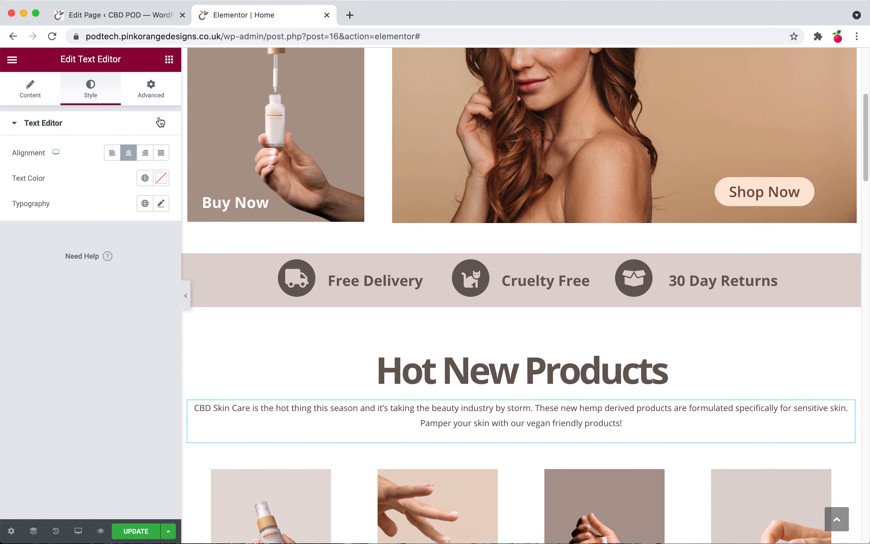
Step: Set the paragraph's right and left padding to 150 px and save the page changes
left_click(139, 96)
left_click(153, 214)
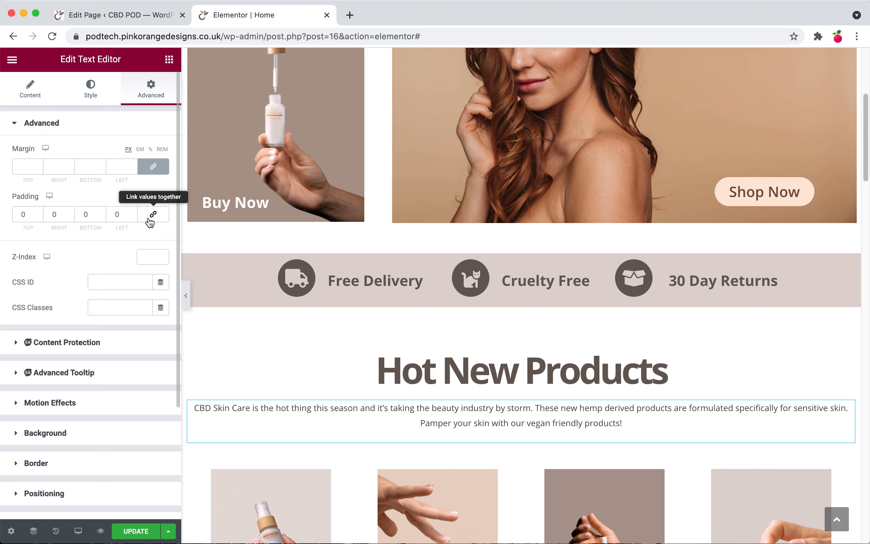
left_click(55, 214)
type("150")
key("Tab")
key("Tab")
type("150")
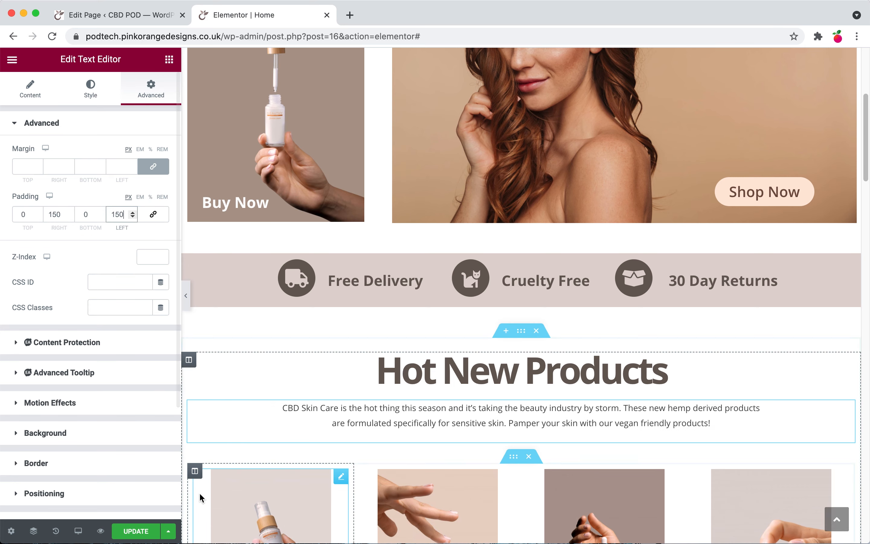
left_click(137, 531)
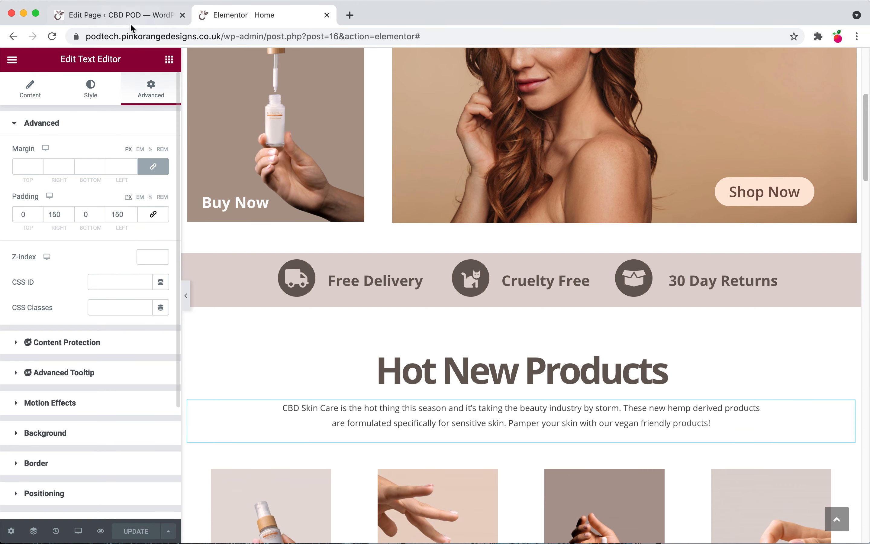
Step: Review the Yoast SEO analysis results in the WordPress page editor
left_click(119, 17)
left_click(741, 73)
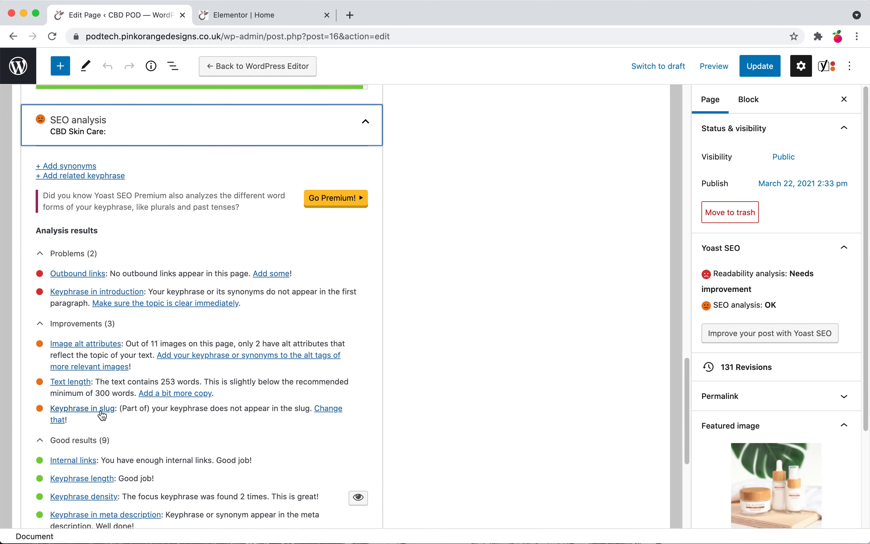
scroll(73, 415, "up", 5)
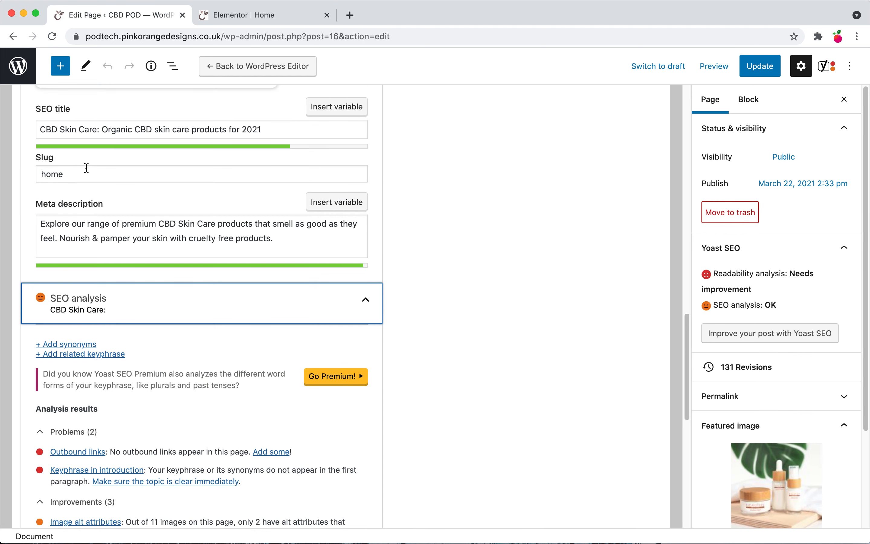
scroll(100, 328, "down", 4)
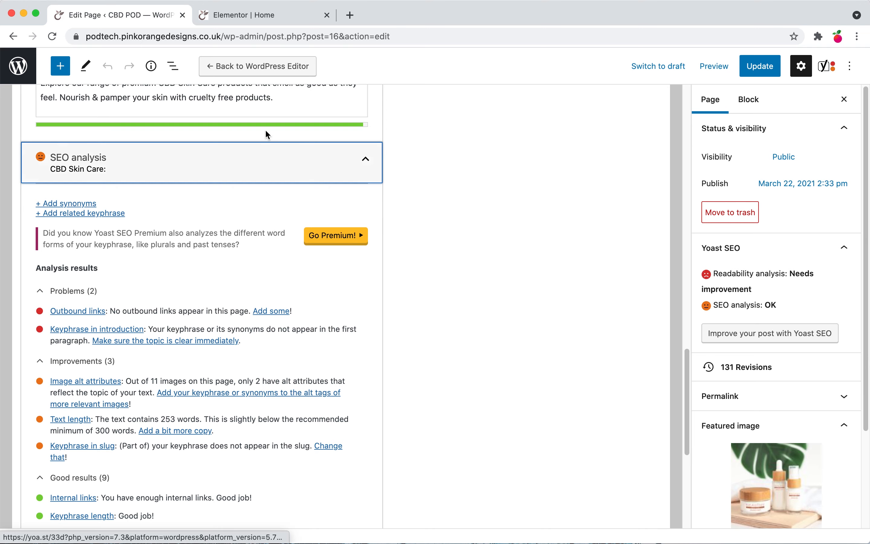
Step: Open the hero column's background image in the media library and set the Model image's alt text to 'CBD Skin Care'
left_click(250, 16)
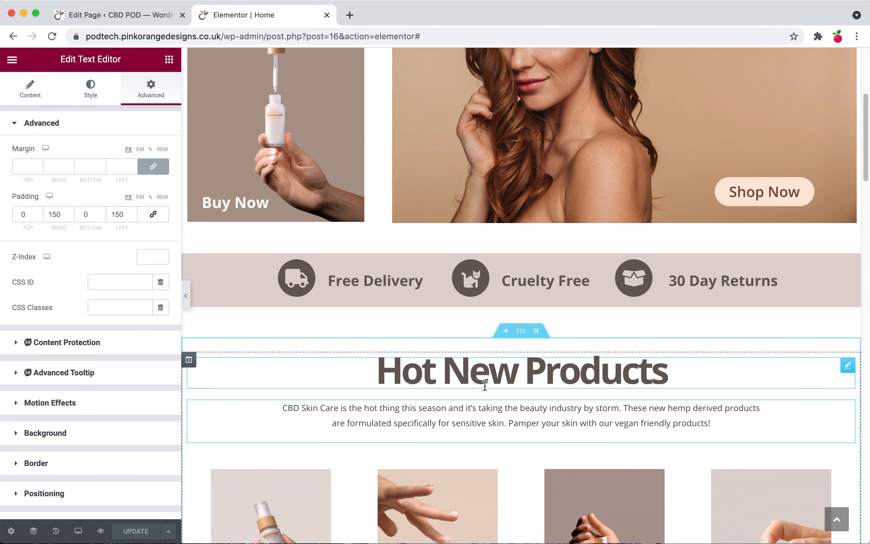
scroll(412, 237, "up", 5)
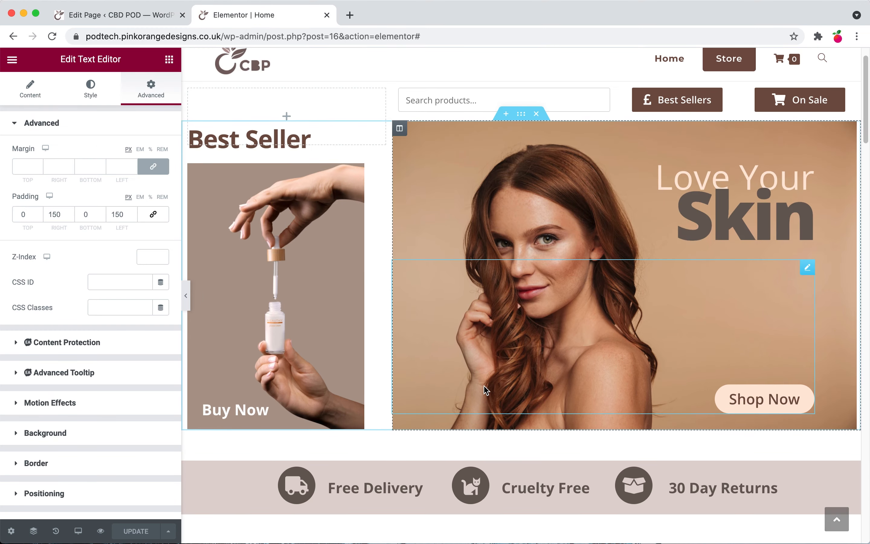
left_click(399, 128)
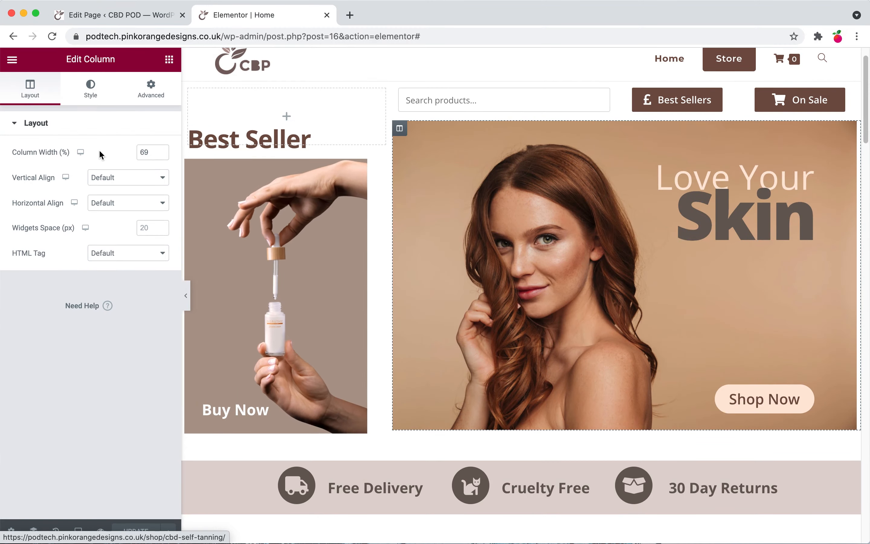
left_click(94, 94)
left_click(117, 251)
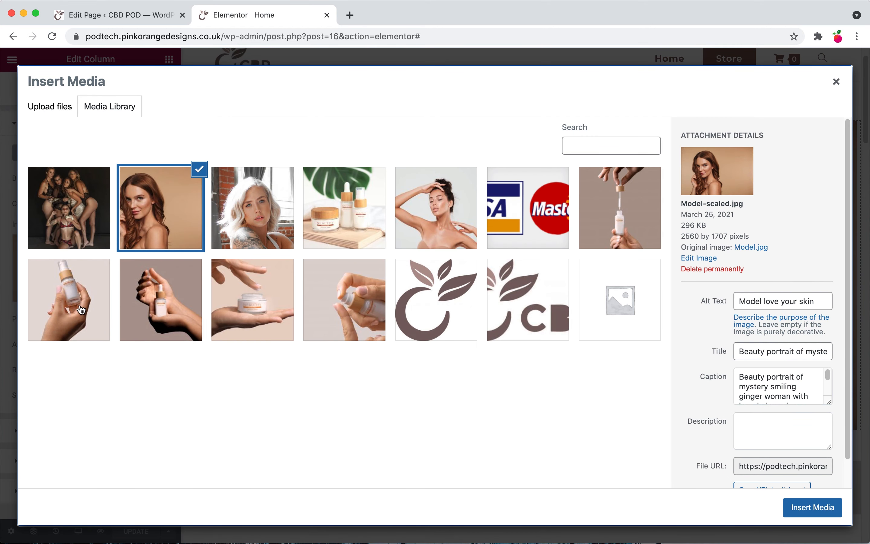
left_click(81, 309)
left_click(203, 308)
left_click(226, 306)
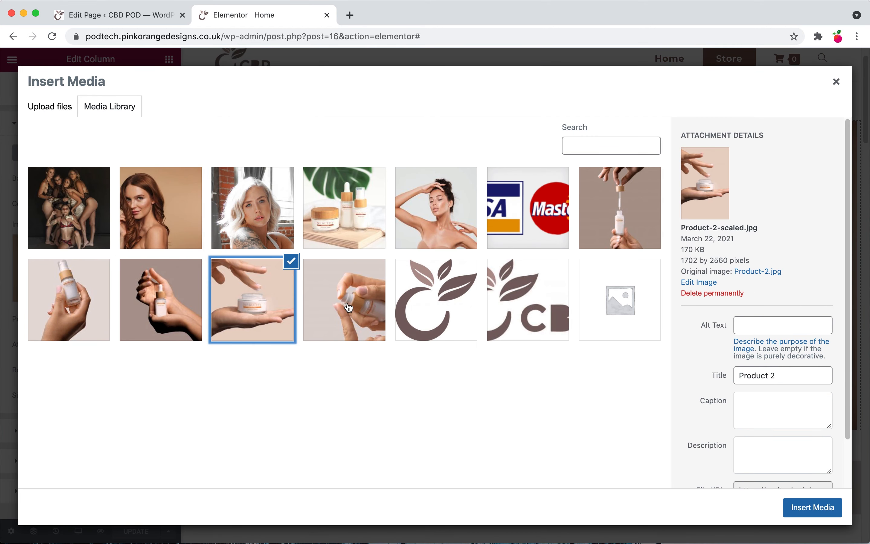
left_click(347, 308)
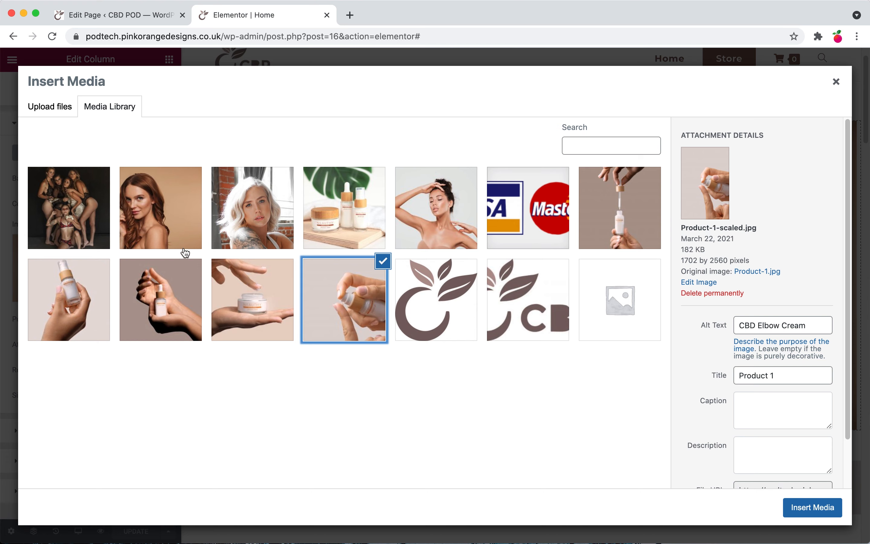
left_click(164, 228)
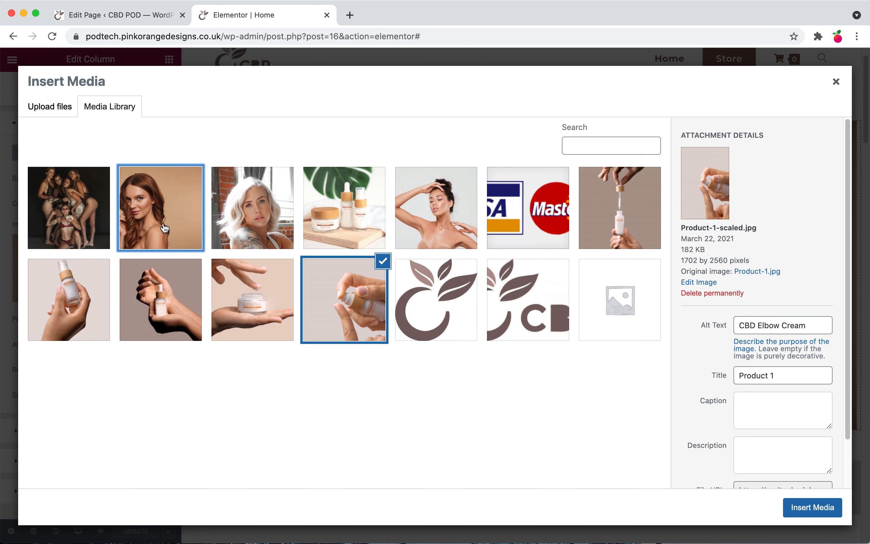
triple_click(778, 302)
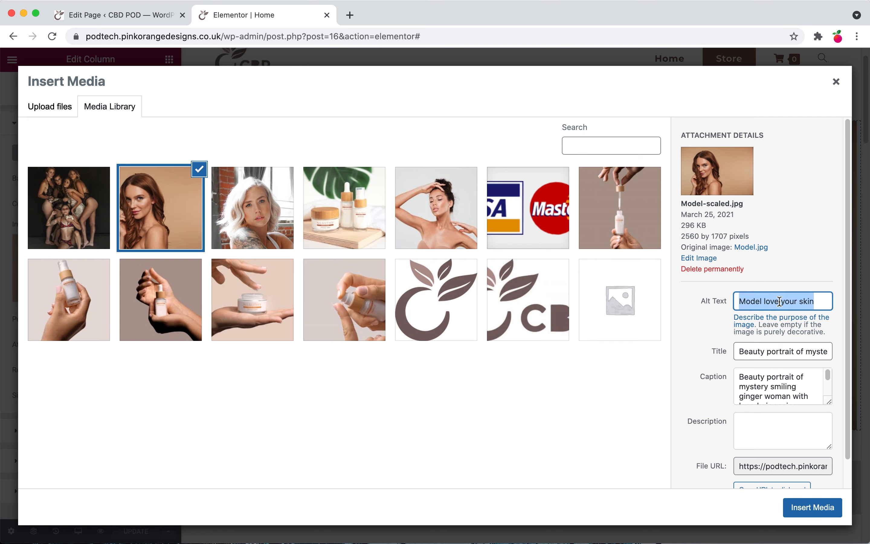
type("CBD Skin Care:")
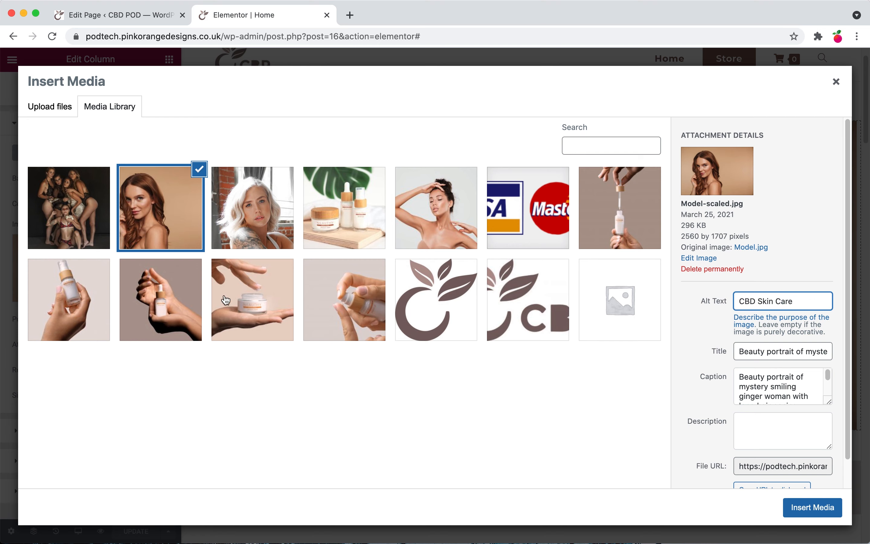
Step: Set the Worriors image's alt text to 'CBD Skin Care' as well
left_click(92, 206)
triple_click(736, 325)
type("CBD Skin Care:")
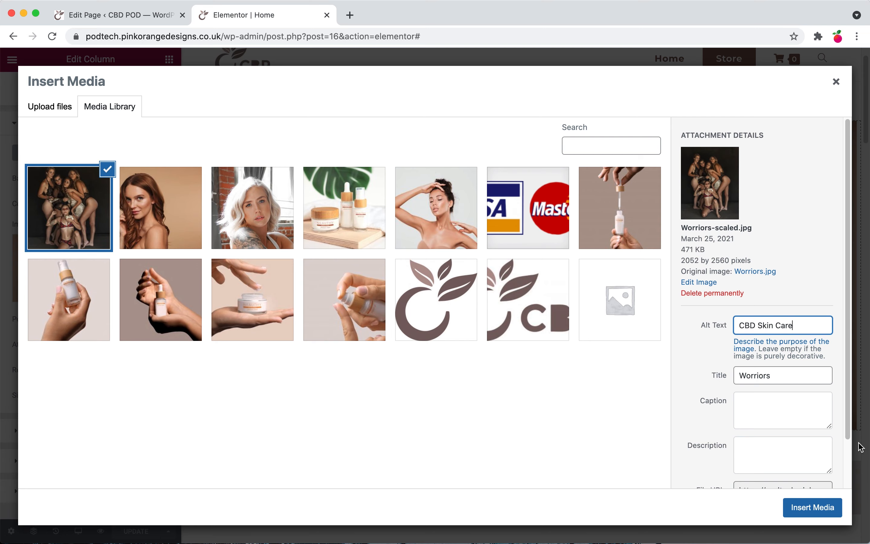
Step: Keep the Model image as the hero column's background and save the page changes
left_click(812, 507)
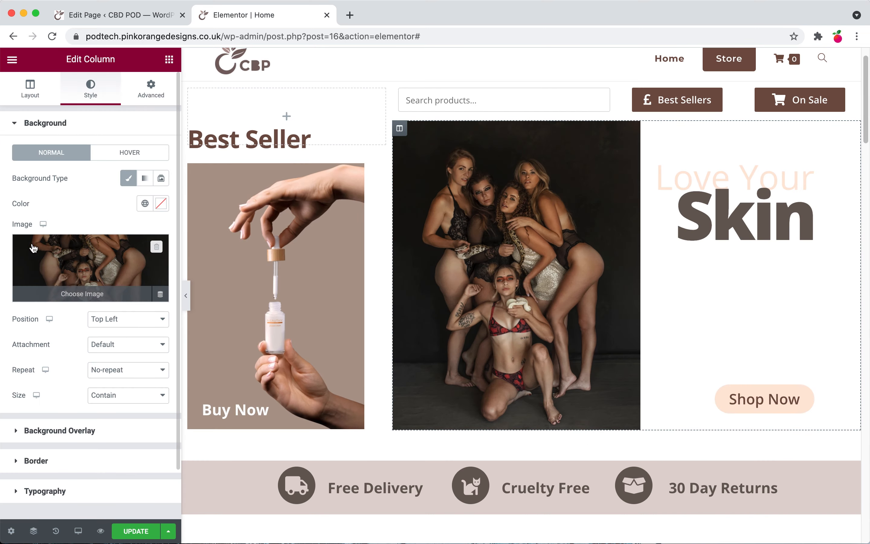
left_click(33, 248)
left_click(171, 226)
left_click(809, 506)
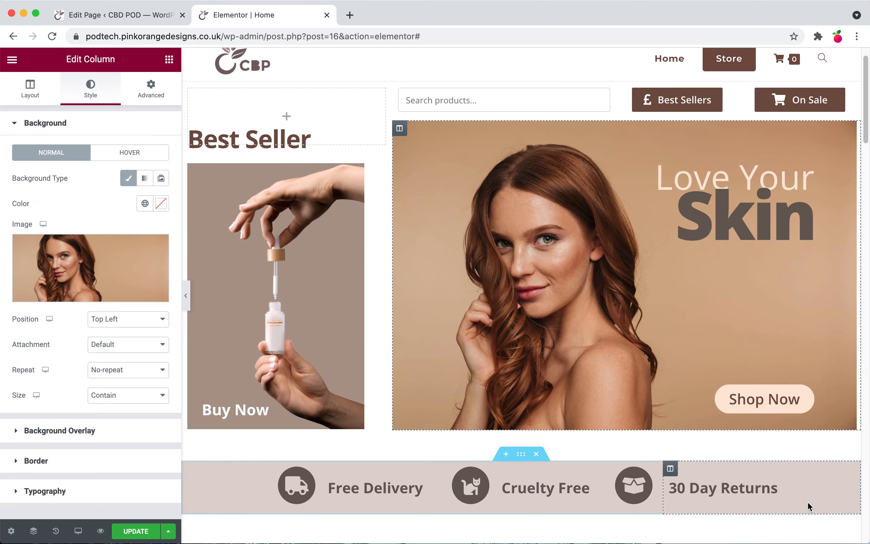
left_click(136, 531)
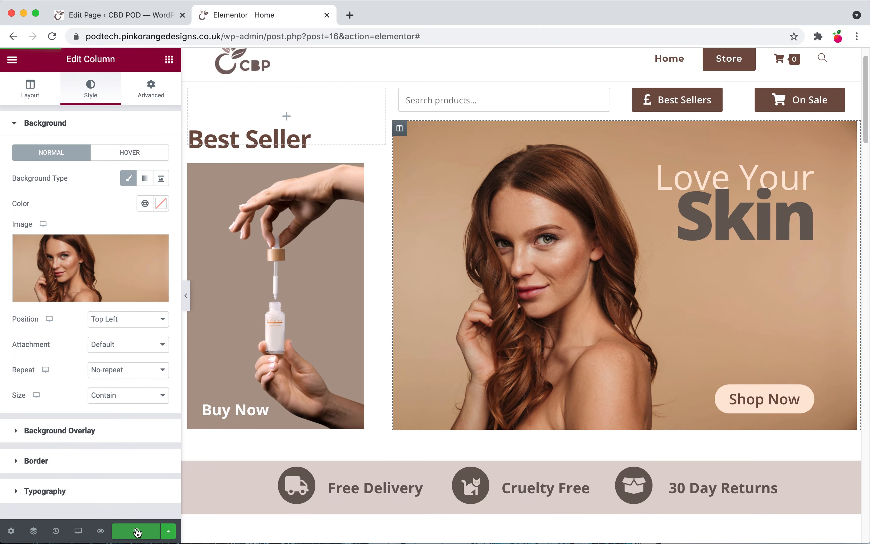
Step: Update the page in the WordPress editor
left_click(142, 15)
left_click(762, 68)
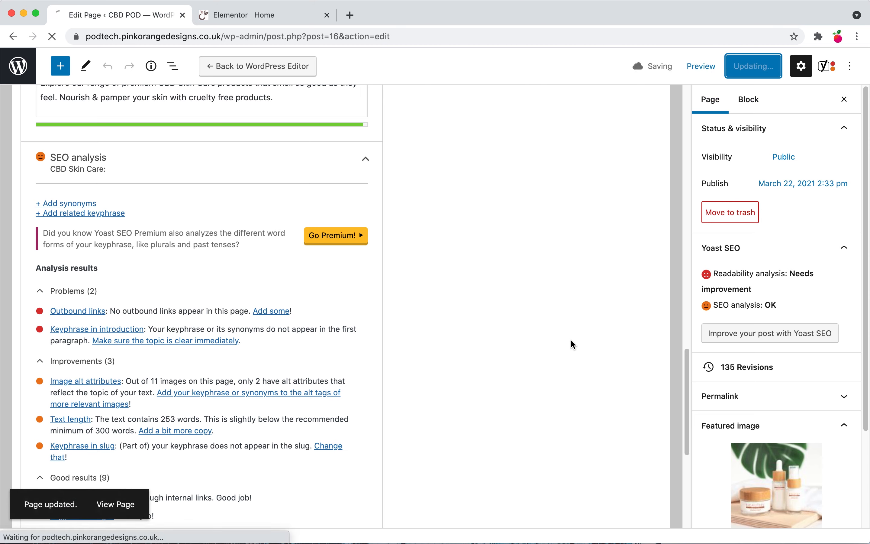
key("ctrl+Tab")
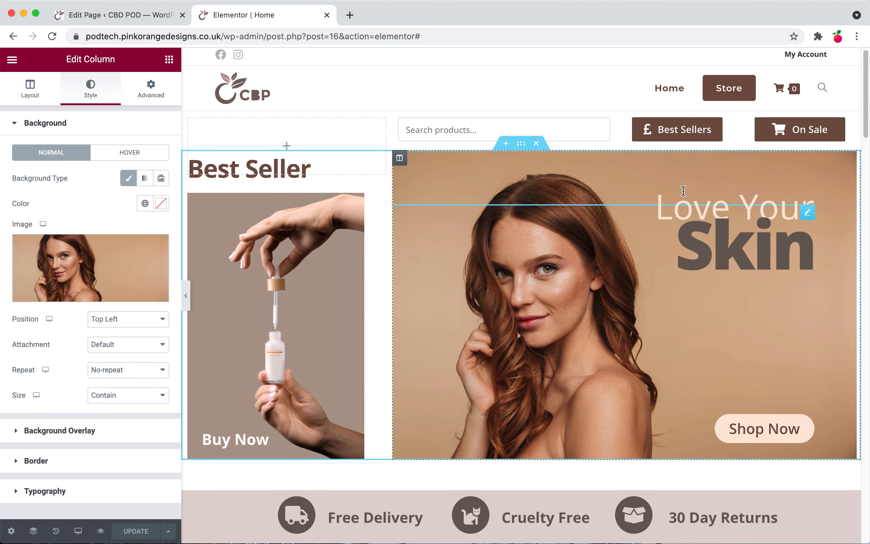
Step: Inspect the hero headings and the Yoast 'Keyphrase in introduction' problem
left_click(683, 191)
left_click(649, 252)
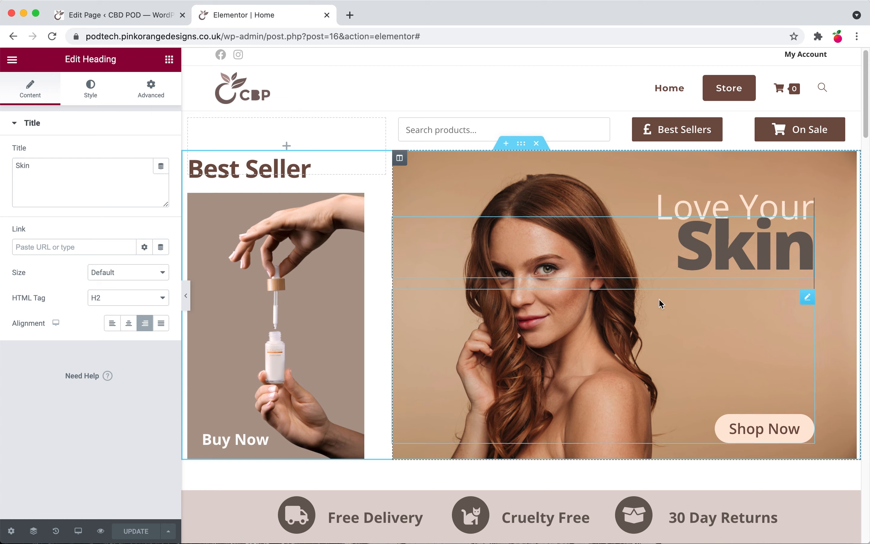
left_click(125, 21)
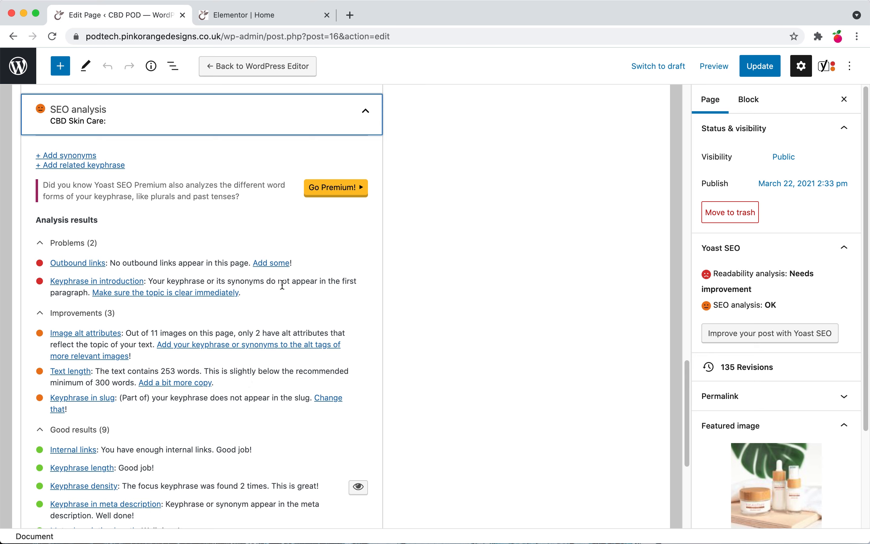
left_click_drag(268, 293, 53, 287)
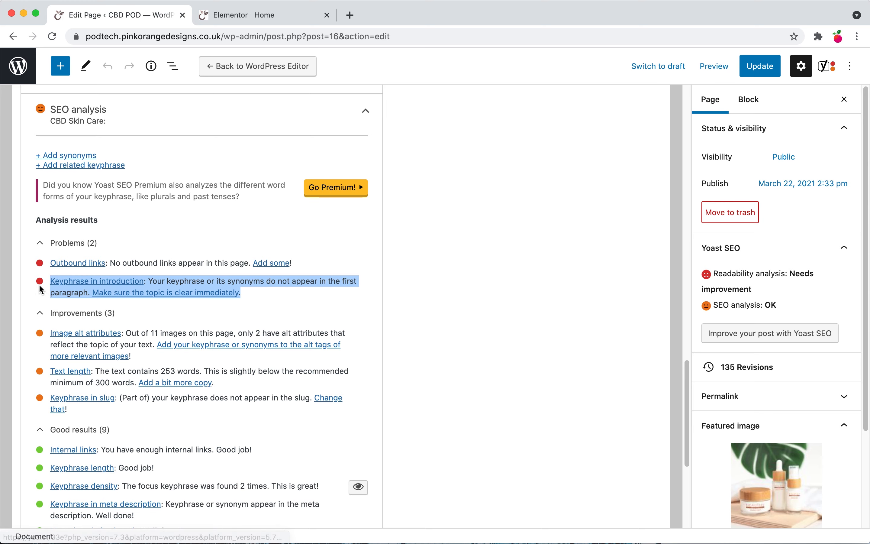
left_click(313, 309)
left_click(338, 306)
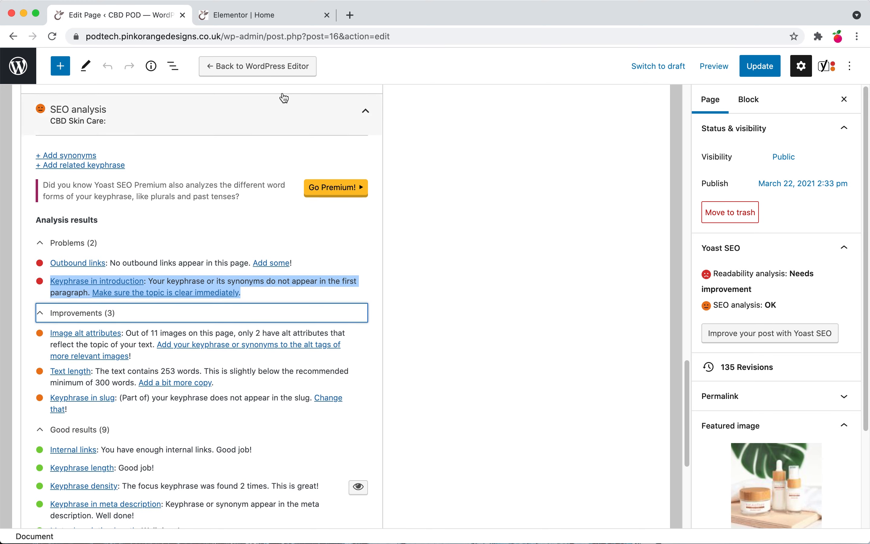
left_click(288, 17)
scroll(526, 319, "down", 6)
scroll(526, 319, "down", 4)
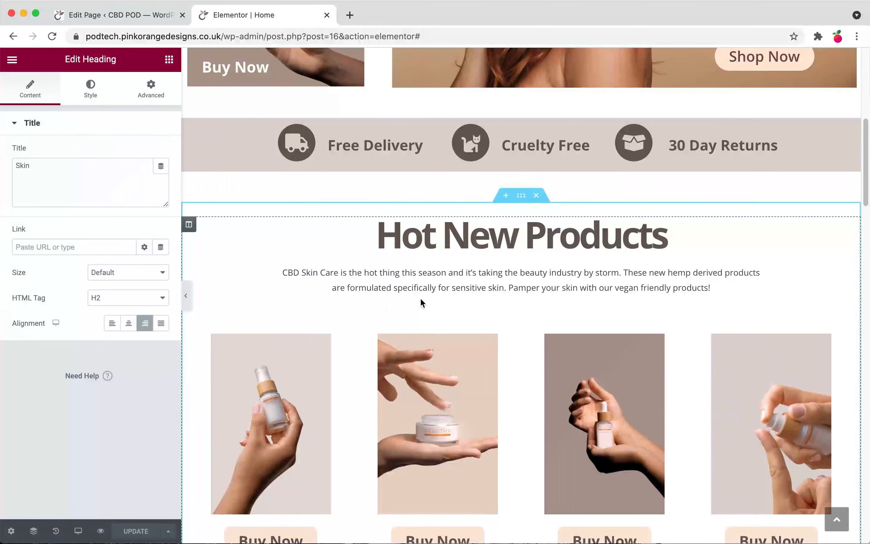
scroll(527, 291, "up", 3)
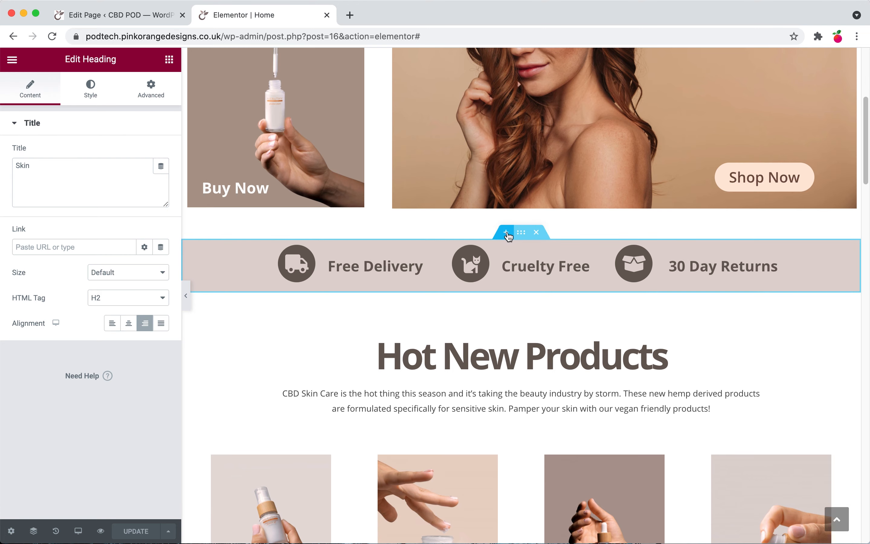
Step: Add a one-column section beneath the hero and move the 'CBD Skin Care' paragraph into it
left_click(505, 235)
left_click(491, 261)
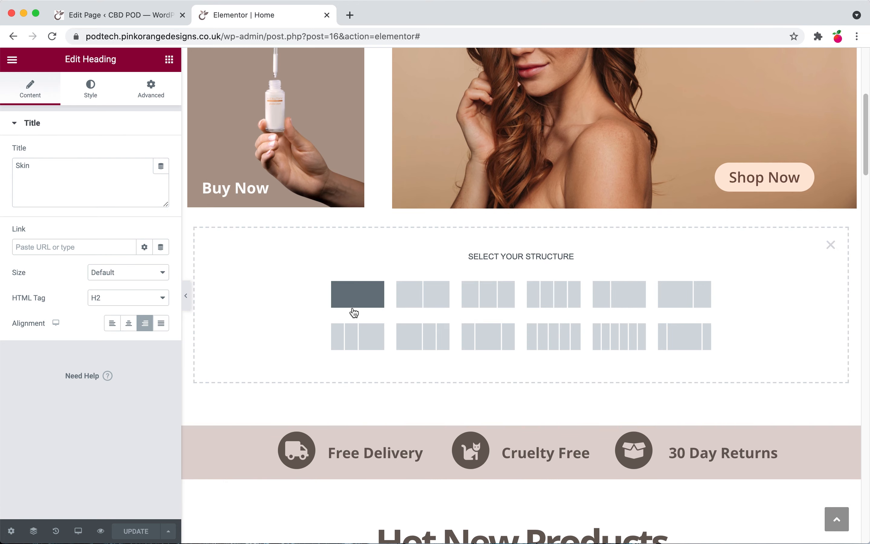
left_click(354, 311)
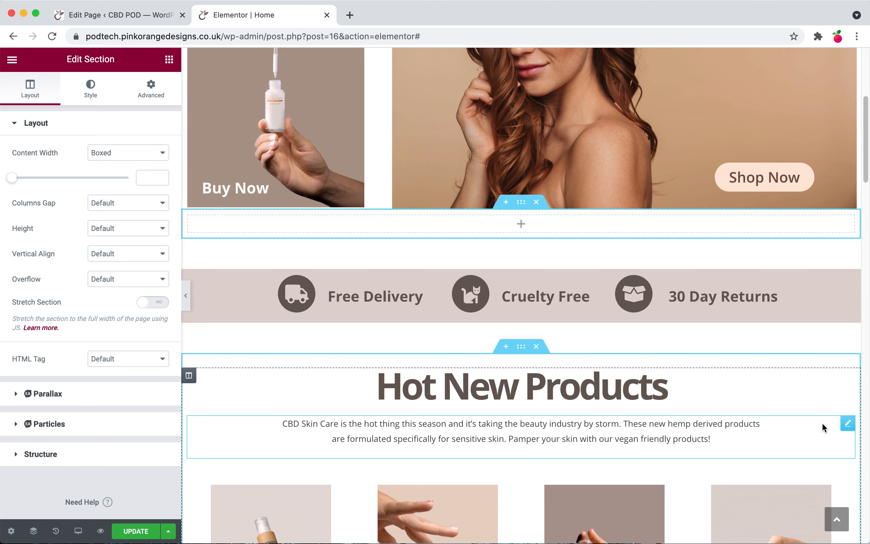
left_click_drag(847, 424, 703, 217)
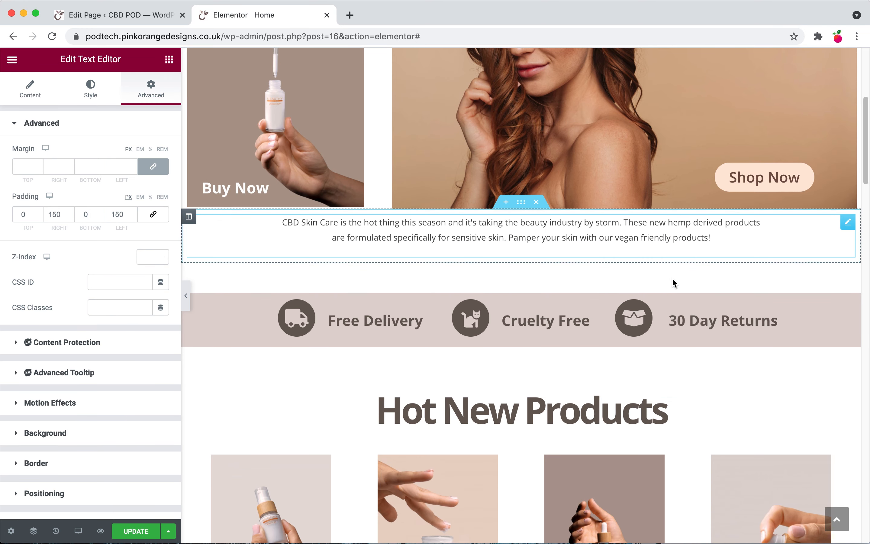
Step: Add a Heading widget above the intro paragraph and set its title to "Love Your Skin"
left_click(169, 59)
left_click_drag(156, 160, 499, 220)
left_click(111, 177)
key("super+a")
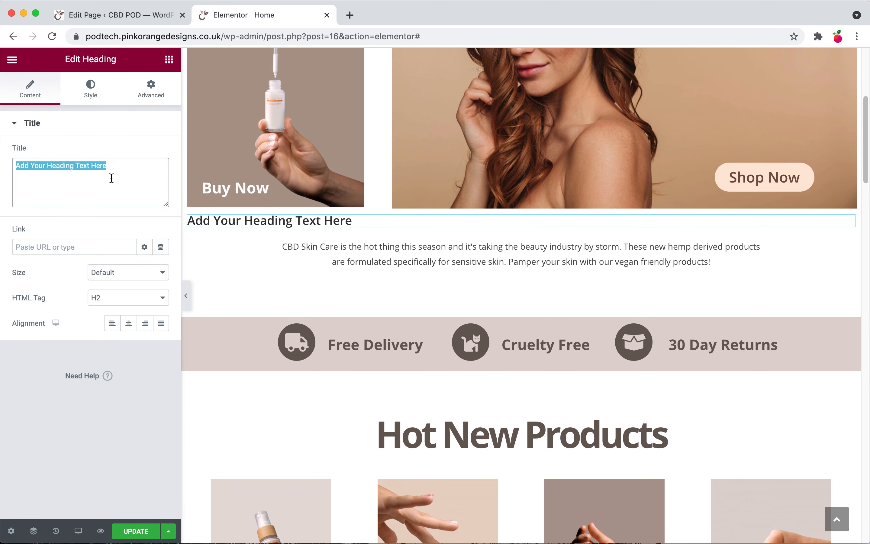
type("We L")
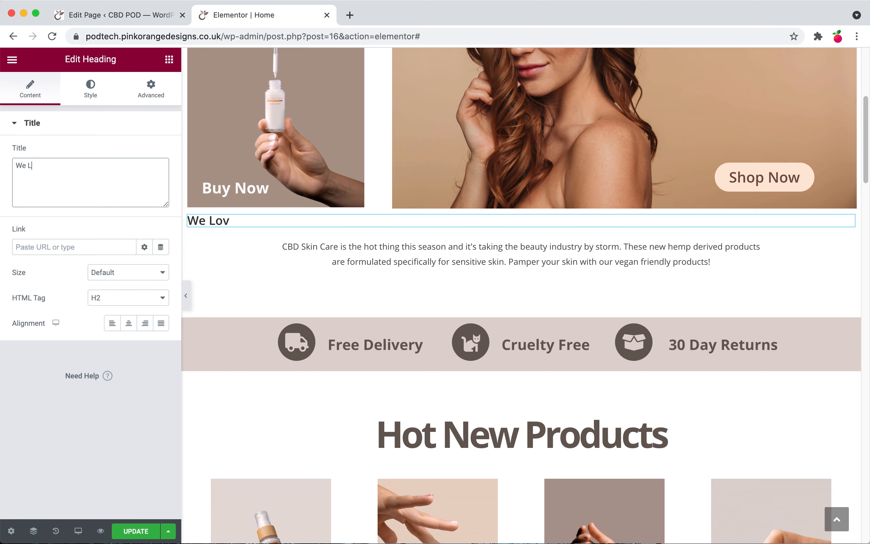
key("BackSpace")
type("Lov")
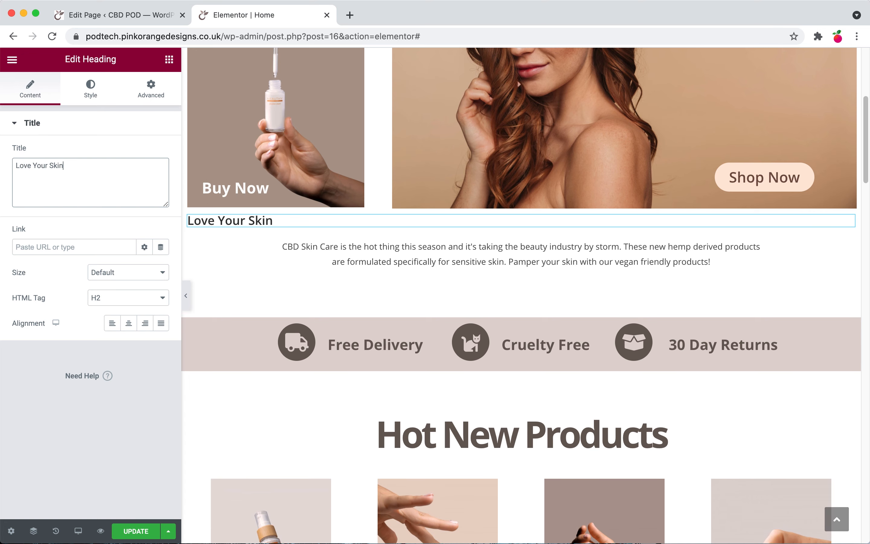
Step: Center-align the "Love Your Skin" heading and set its HTML tag to H3
left_click(128, 323)
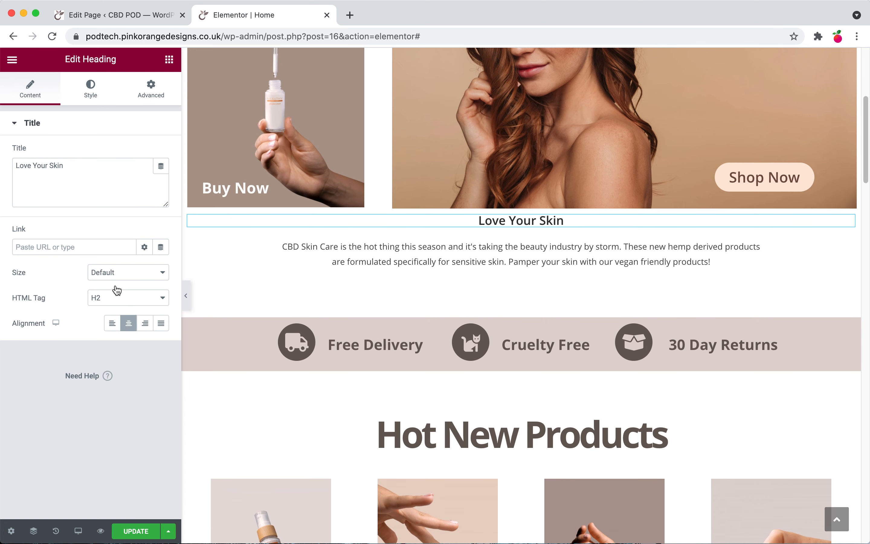
left_click(124, 298)
left_click(126, 307)
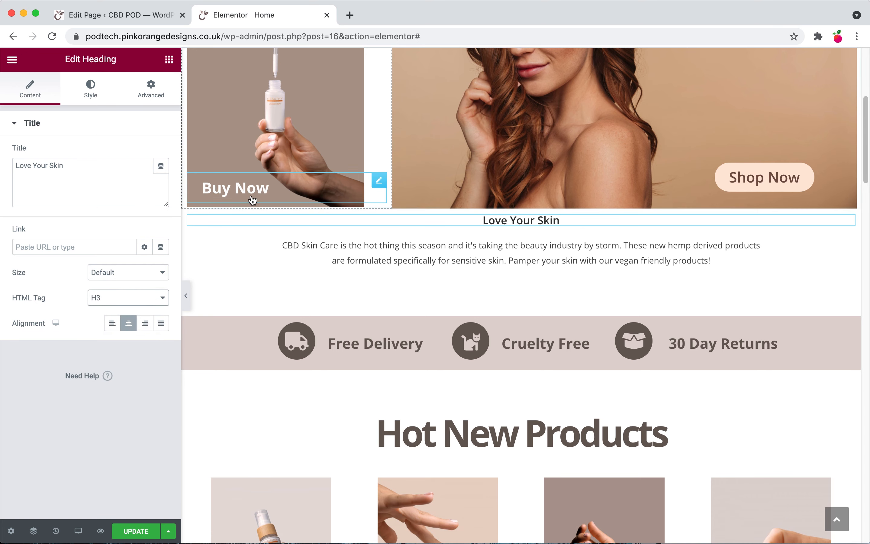
Step: Set the heading's typography to size 37 px and weight 700
left_click(104, 97)
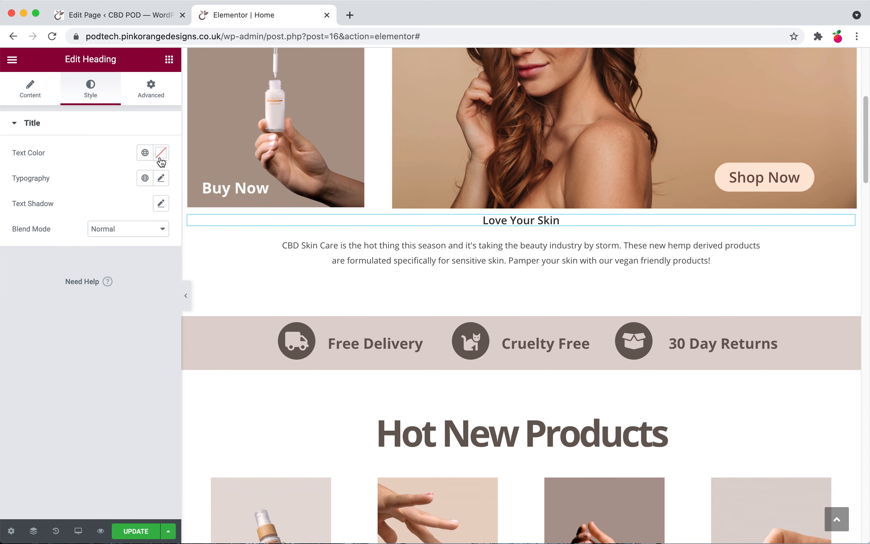
left_click(159, 179)
left_click_drag(26, 279, 44, 281)
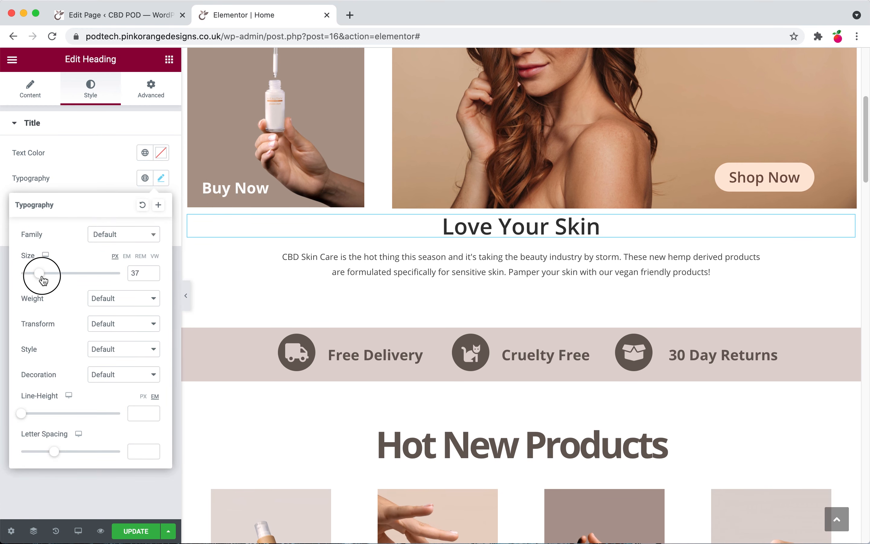
left_click(119, 298)
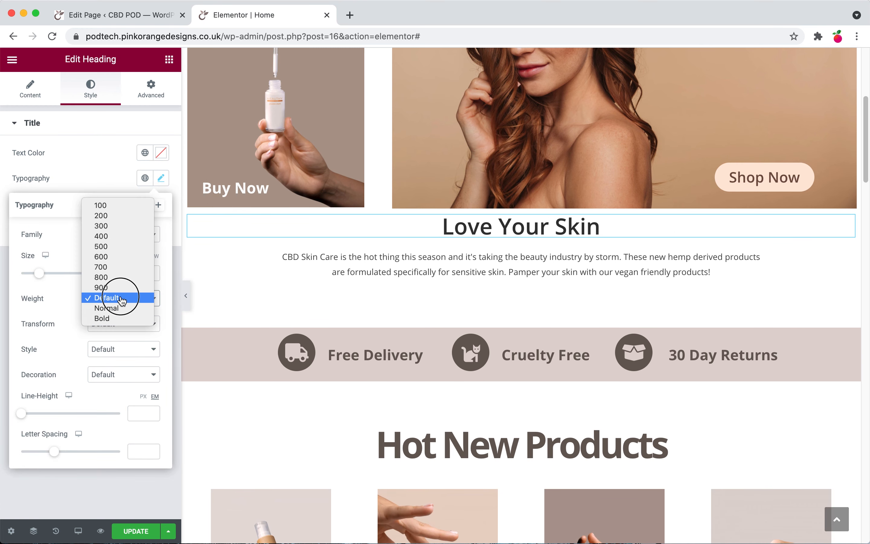
left_click(115, 267)
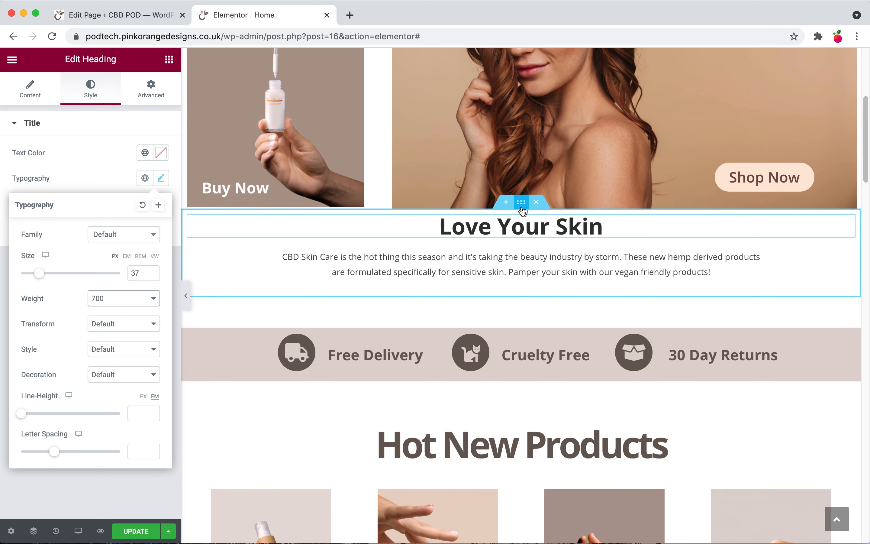
Step: Set the new section's top and bottom margin to 0 and its top padding to 41 px
left_click(521, 208)
left_click(151, 88)
left_click(156, 169)
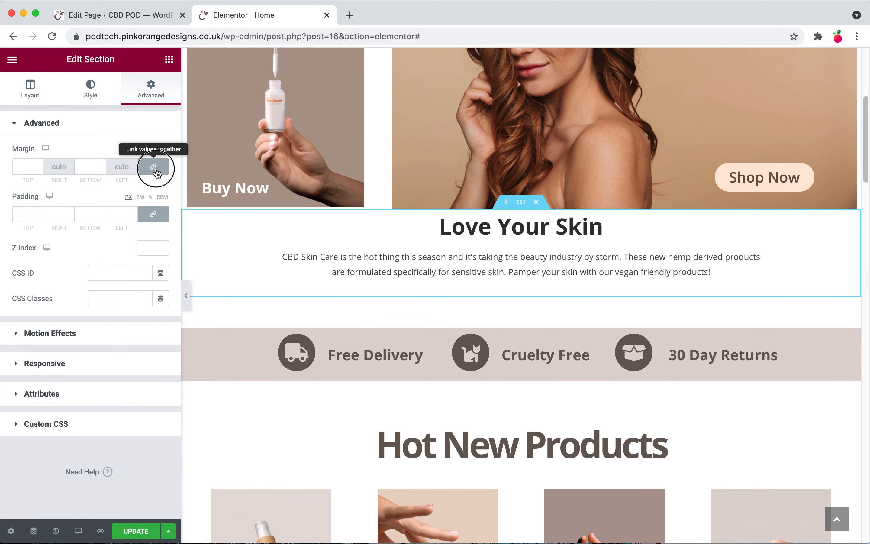
left_click(155, 215)
left_click(38, 215)
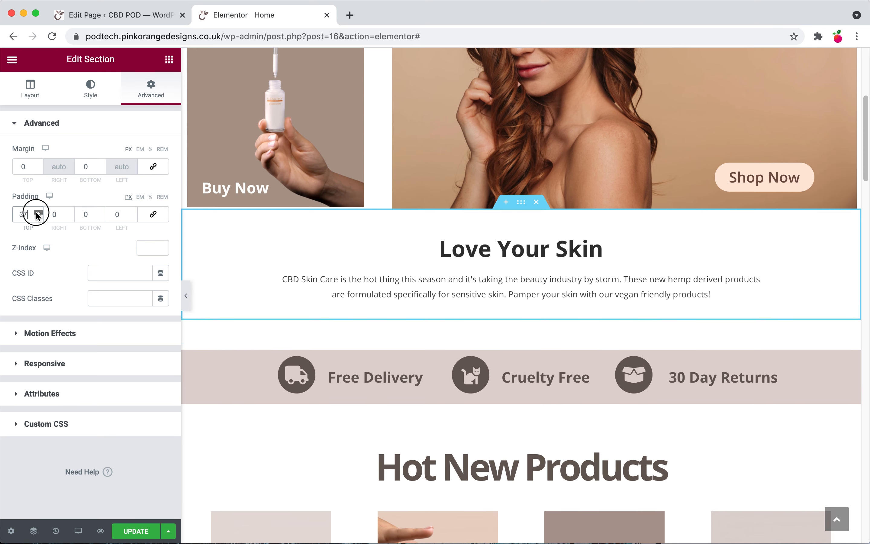
Step: Save the Elementor changes and update the page in the WordPress editor
left_click(136, 531)
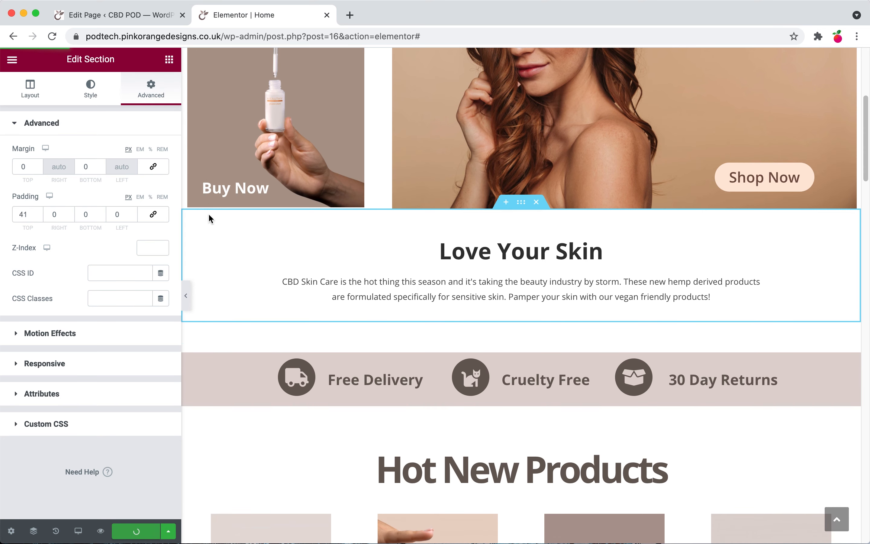
left_click(127, 17)
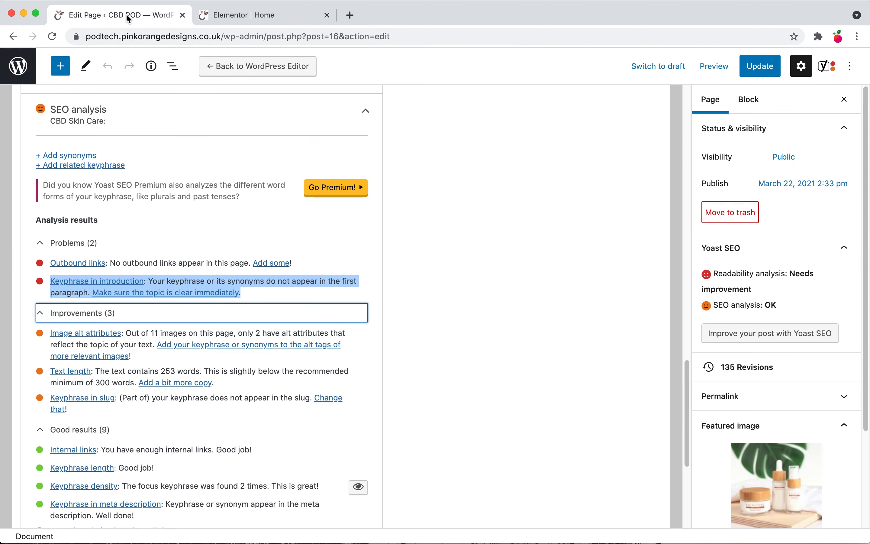
left_click(493, 266)
left_click(760, 66)
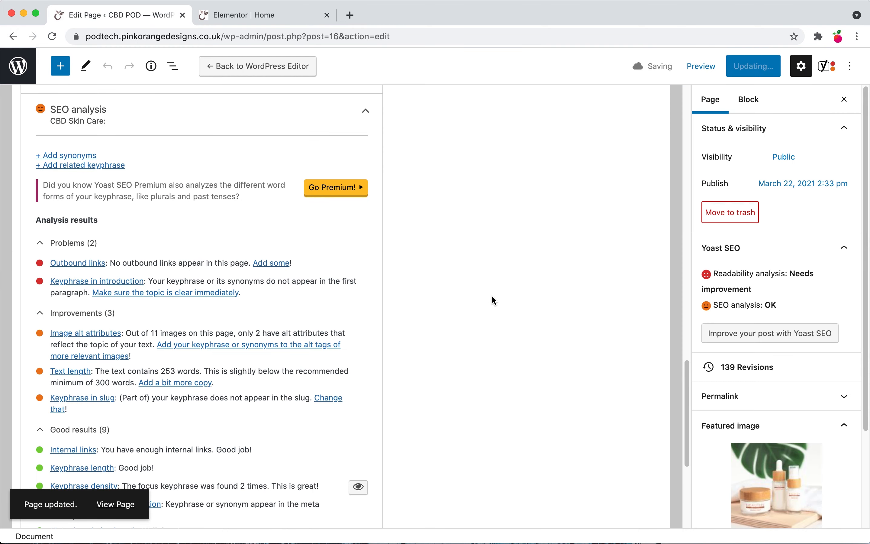
Step: Review the hero headings and button in Elementor against the Yoast SEO analysis results
scroll(341, 394, "up", 3)
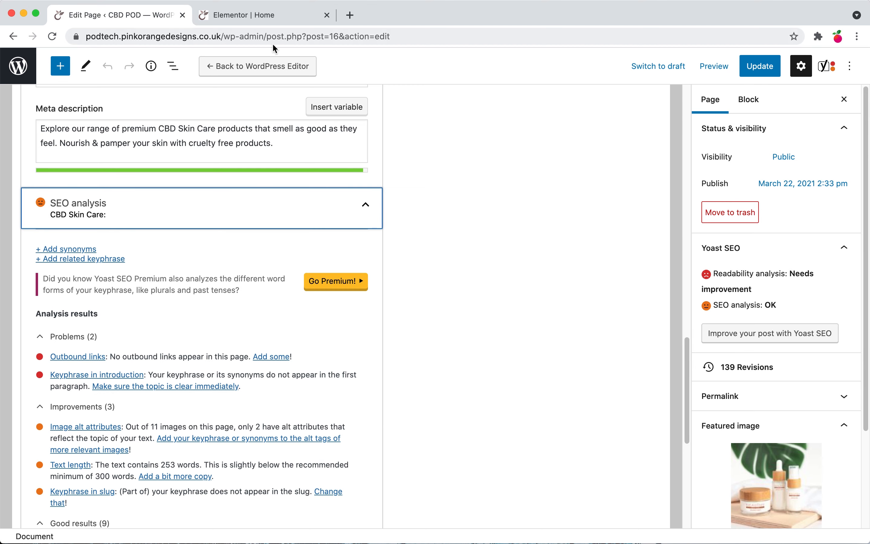
left_click(273, 15)
scroll(496, 351, "up", 7)
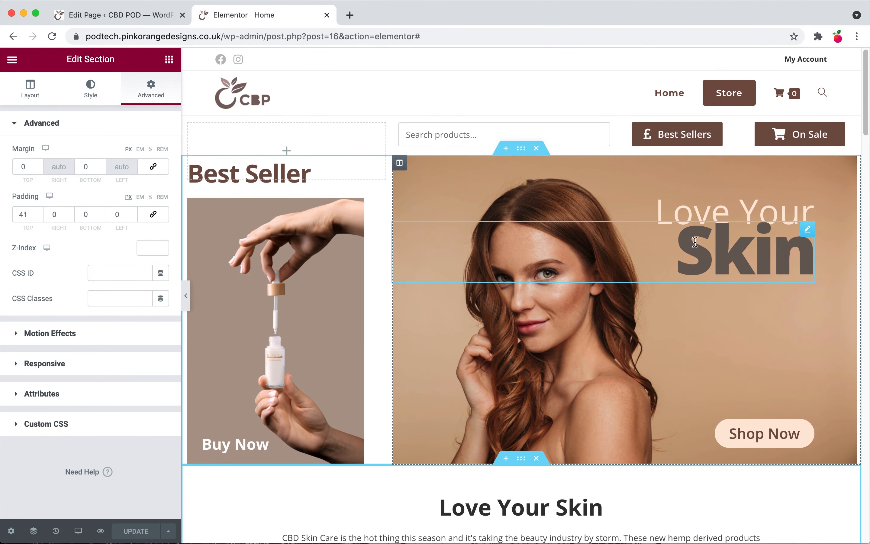
left_click(695, 242)
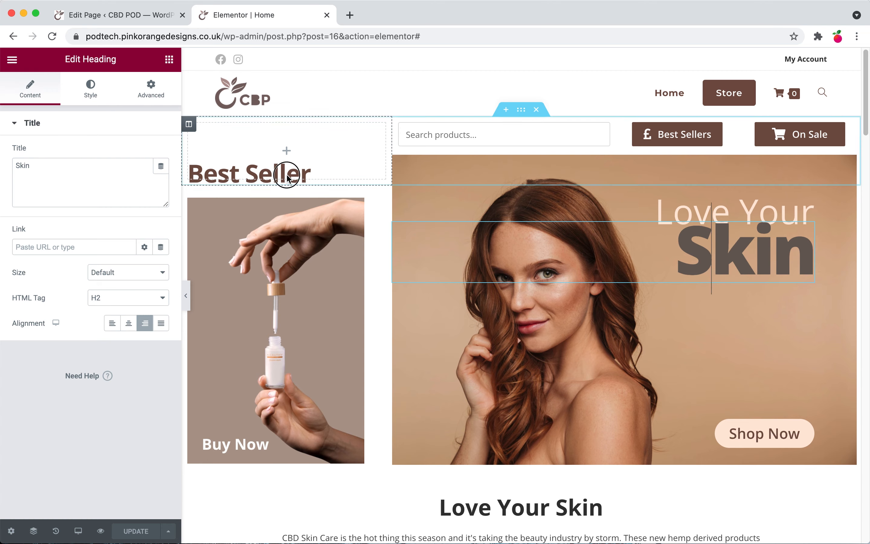
left_click(262, 182)
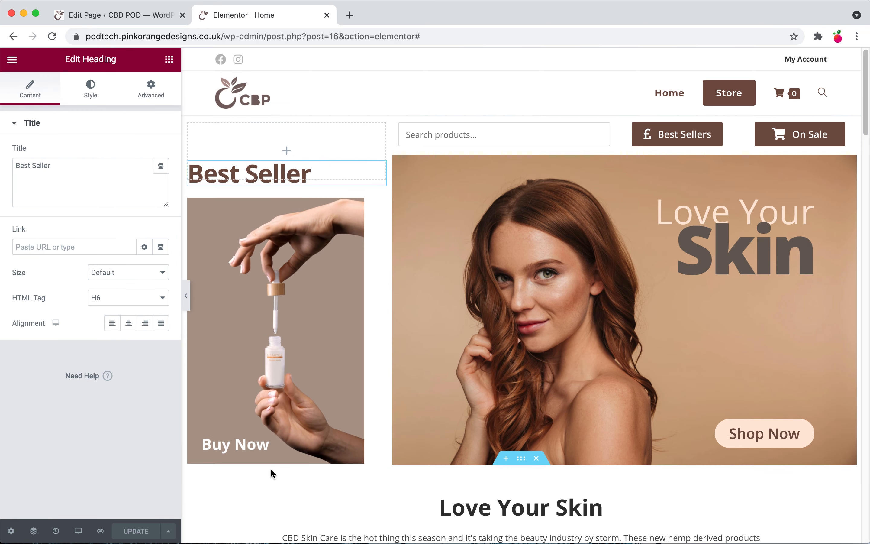
left_click(243, 445)
scroll(446, 354, "down", 5)
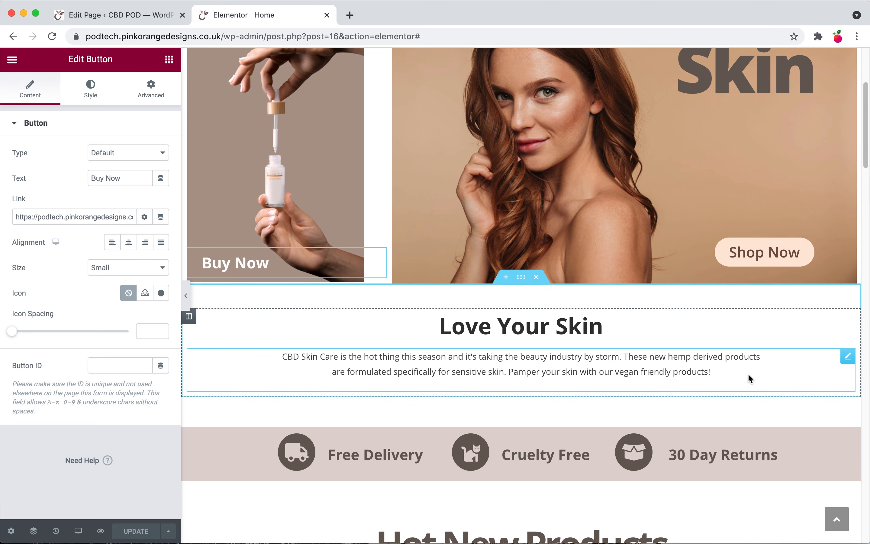
scroll(486, 347, "down", 5)
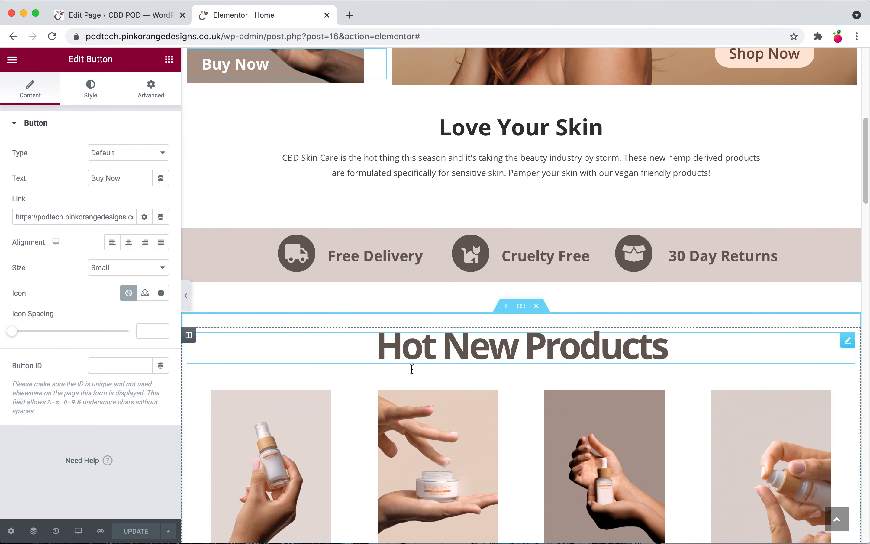
scroll(411, 369, "down", 2)
left_click(152, 20)
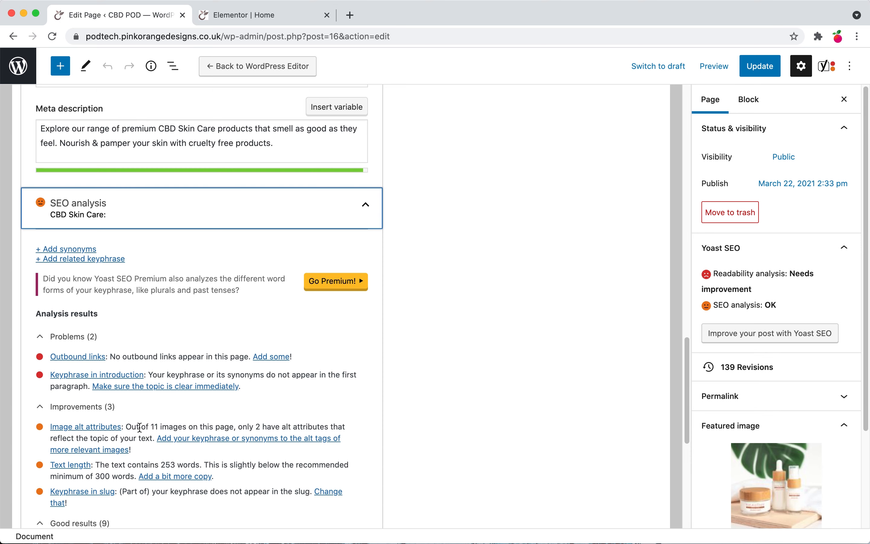
scroll(270, 428, "down", 1)
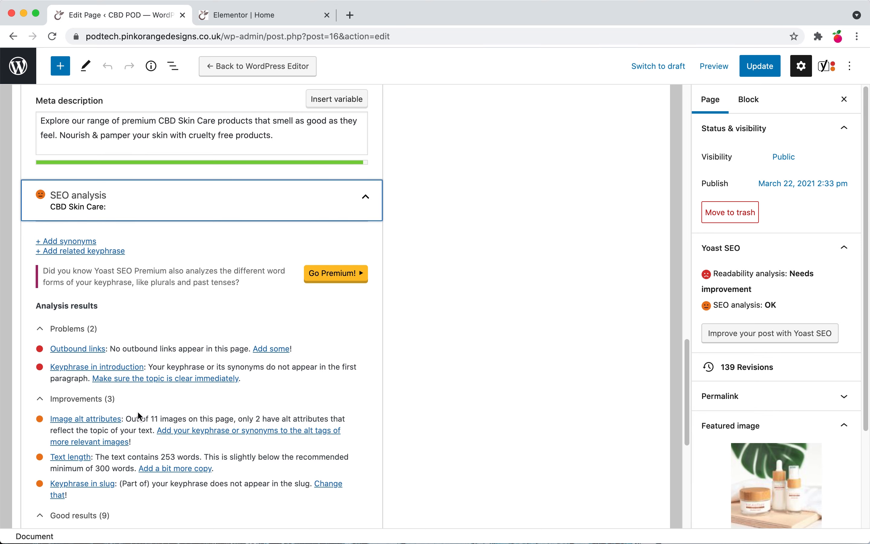
scroll(182, 421, "down", 2)
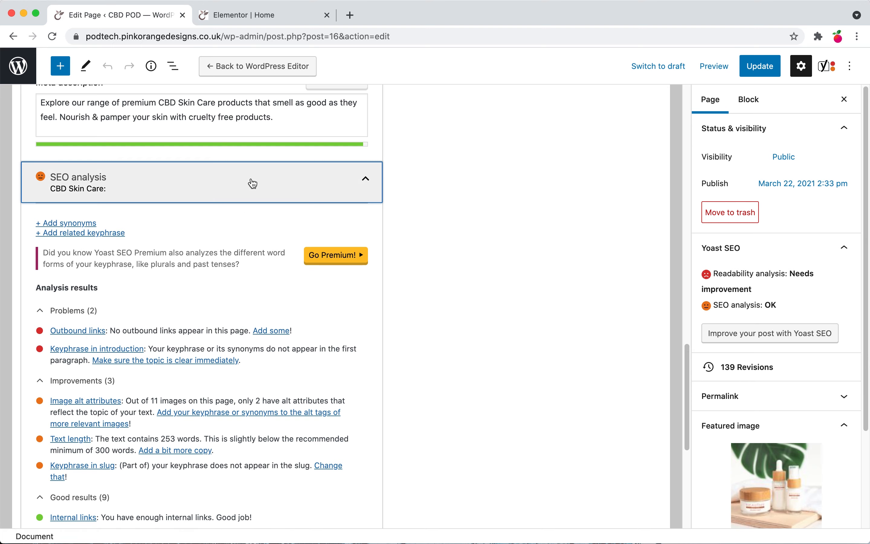
left_click(280, 18)
scroll(455, 240, "down", 10)
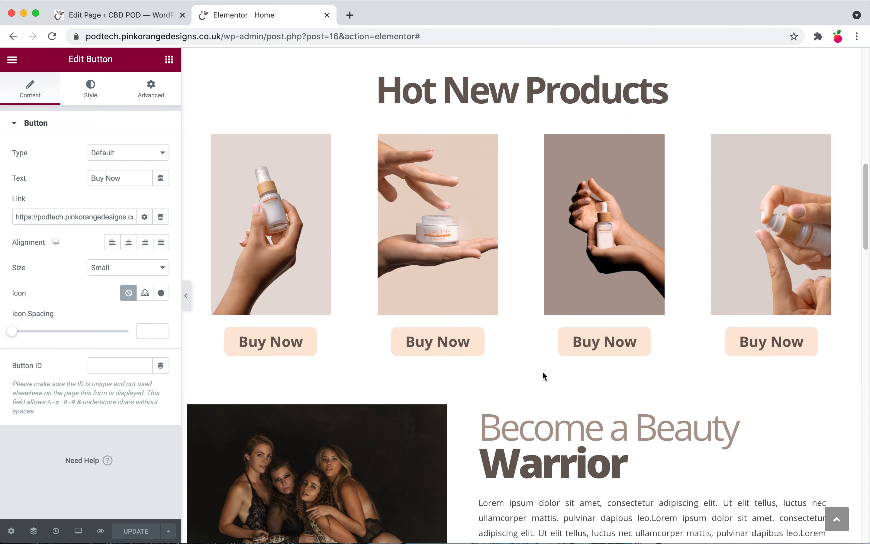
scroll(541, 359, "up", 6)
scroll(453, 359, "up", 10)
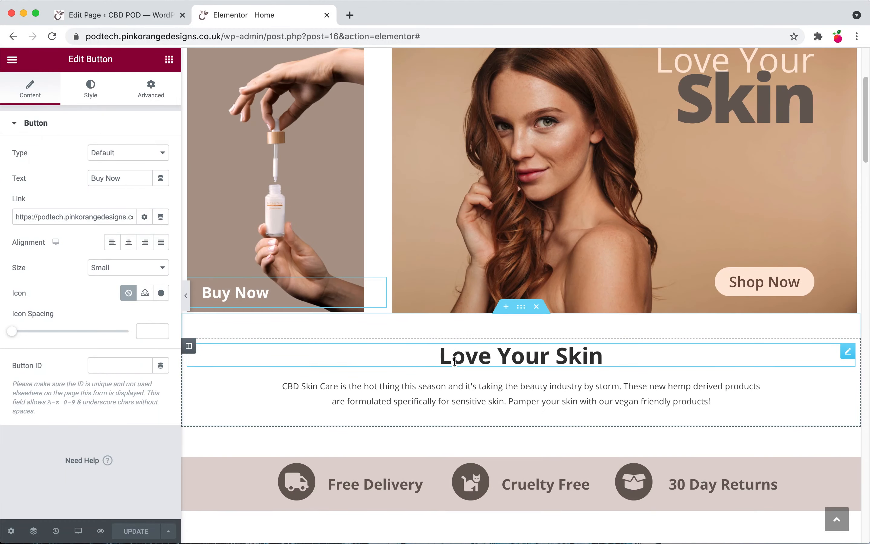
scroll(308, 376, "down", 5)
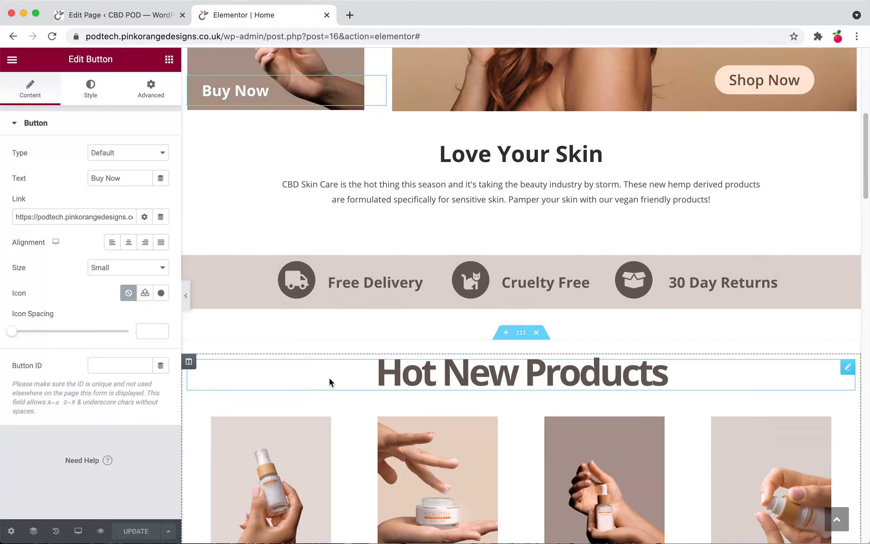
Step: Select the word "hemp" in the intro paragraph and search Google for "cbd skin care" in a new window
left_click(332, 185)
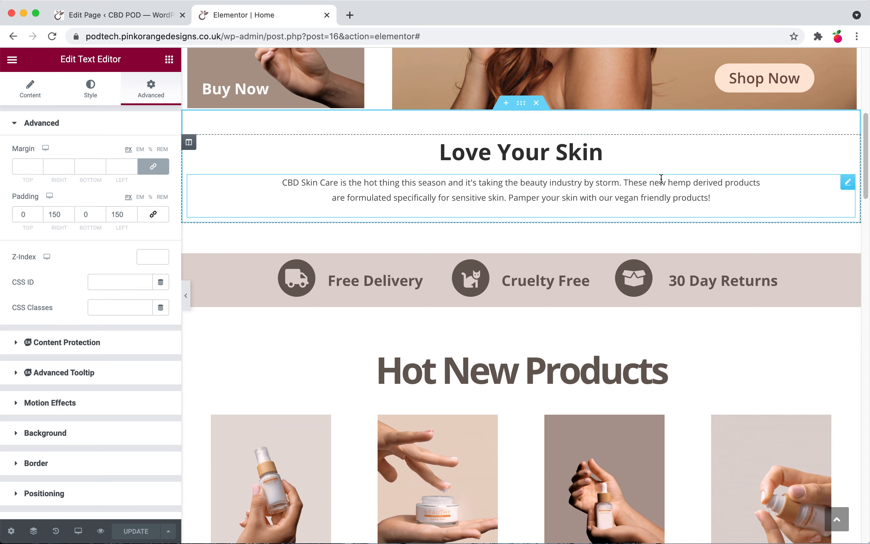
left_click_drag(670, 183, 691, 183)
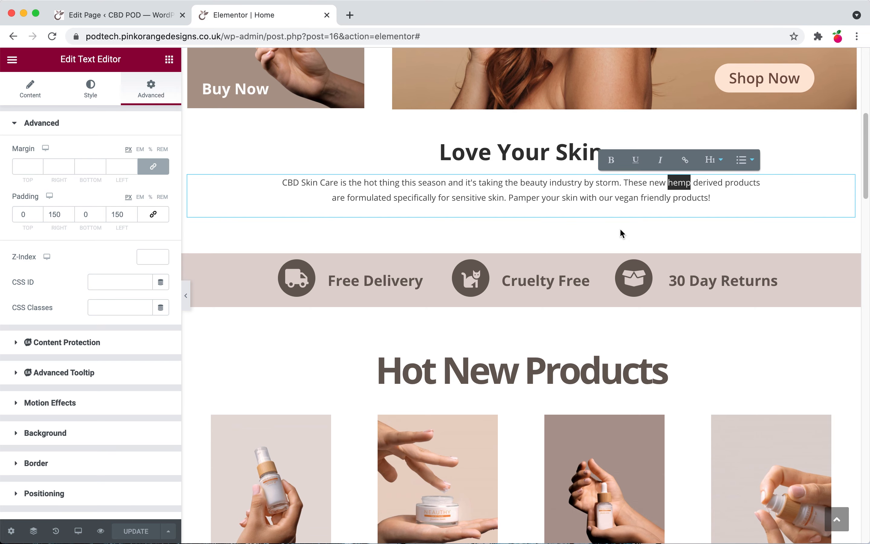
key("super+n")
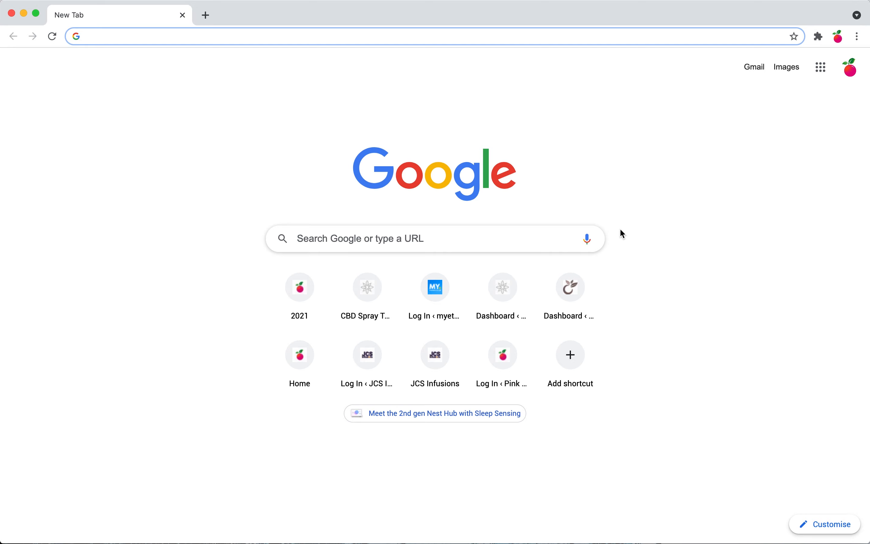
type("CBD Skin Care")
key("Return")
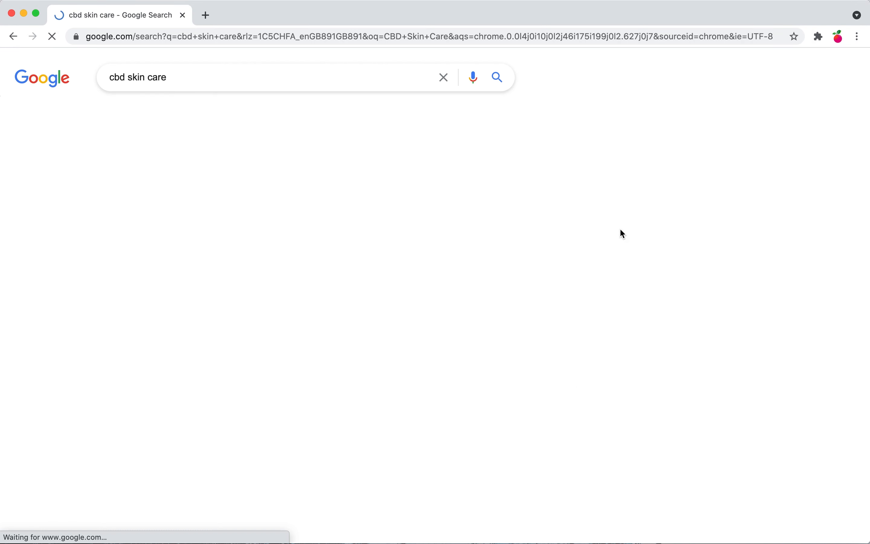
Step: Open the Forbes article "Everything You Need To Know About CBD Skincare" and select its URL
scroll(444, 261, "down", 3)
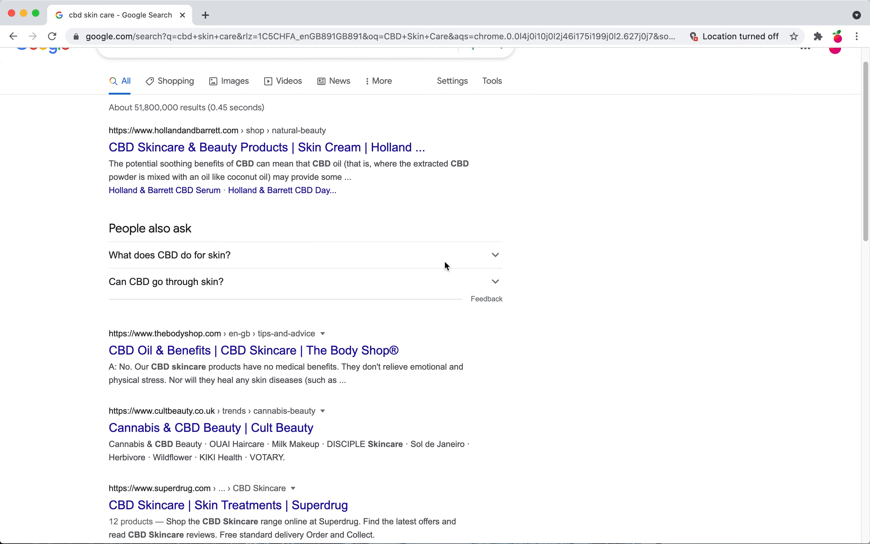
scroll(336, 416, "down", 5)
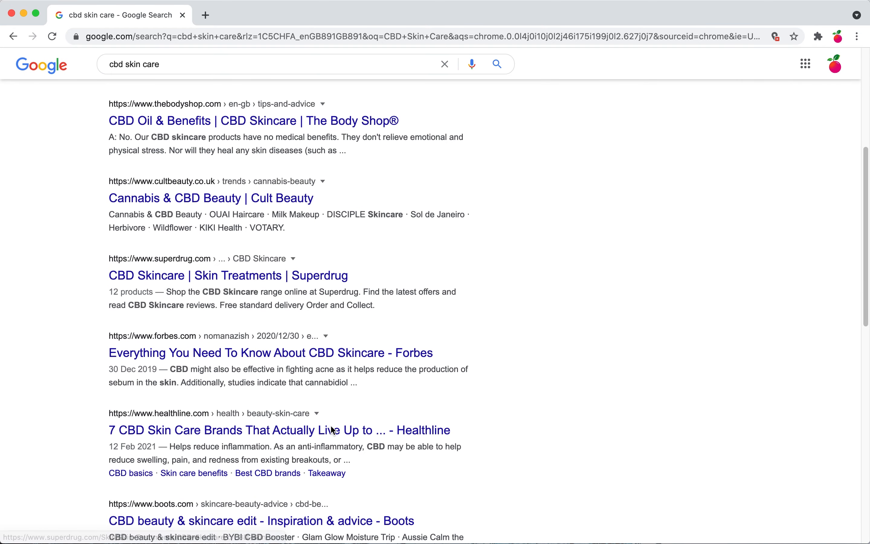
left_click(278, 353)
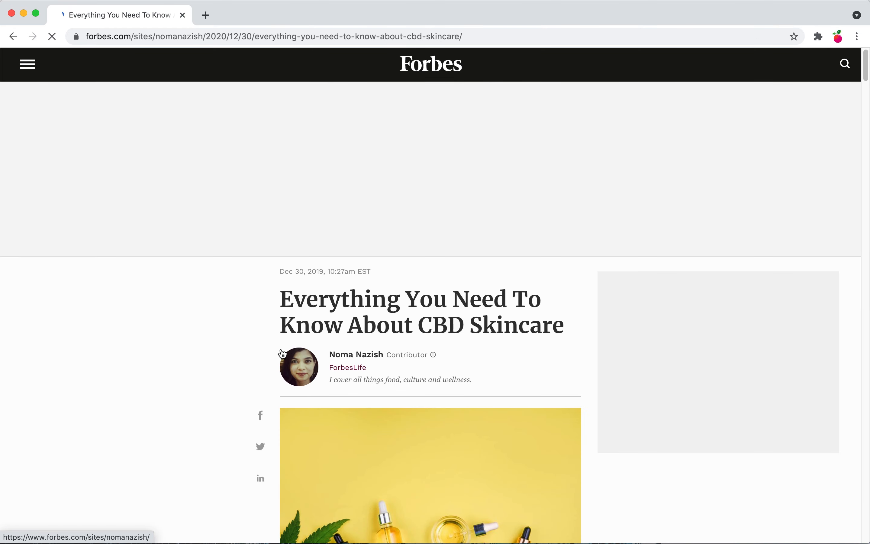
scroll(280, 348, "down", 7)
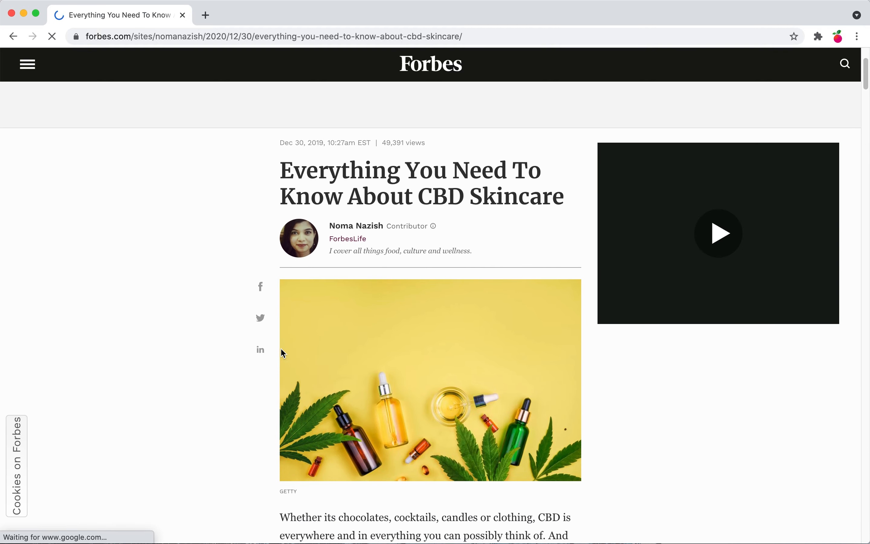
scroll(281, 349, "down", 12)
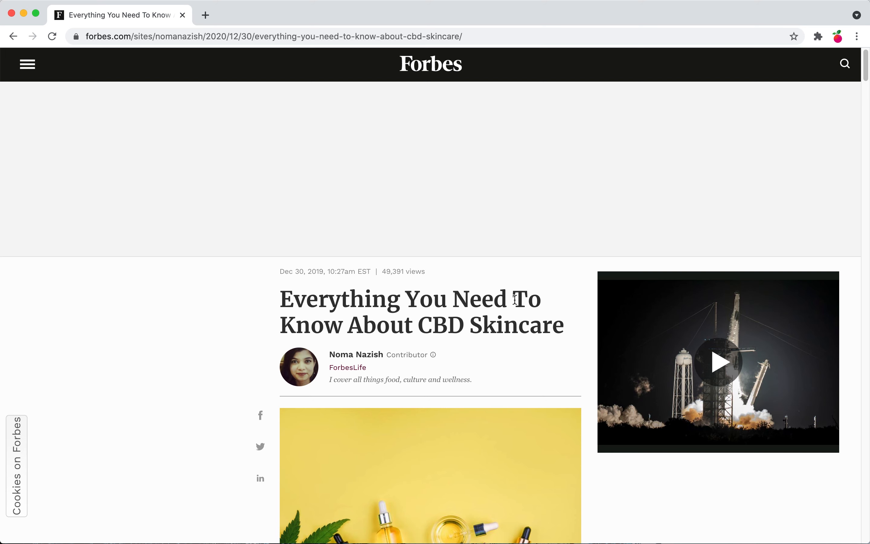
left_click(329, 38)
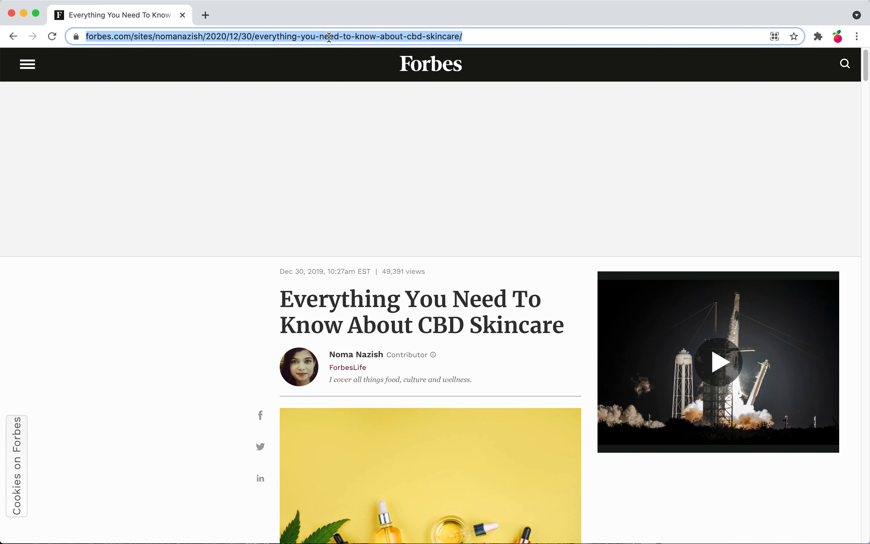